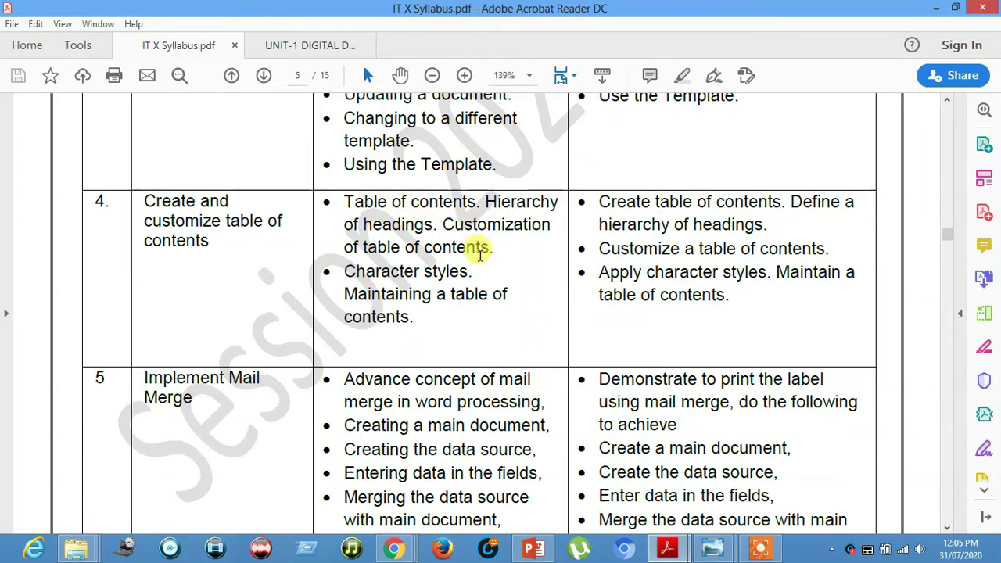
# - Minimize the syllabus PDF and the sample table of contents image, and switch to the untitled document in OpenOffice Writer
pyautogui.click(937, 7)
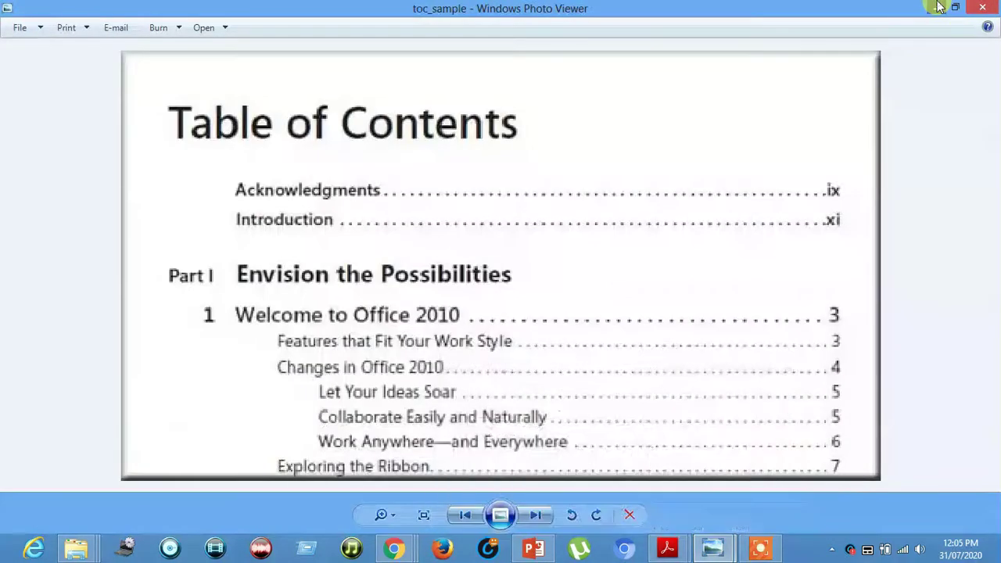
pyautogui.click(937, 7)
pyautogui.click(937, 7)
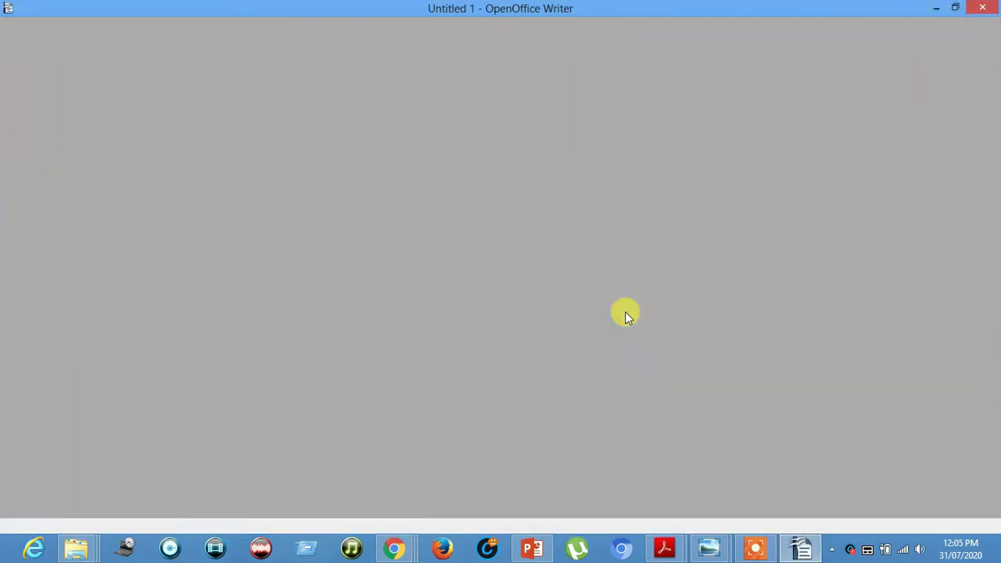
# - Examine the blank first page and the chapter title, chapter name and introduction headings of Chapters 1 and 2
pyautogui.scroll(-15, 579, 328)
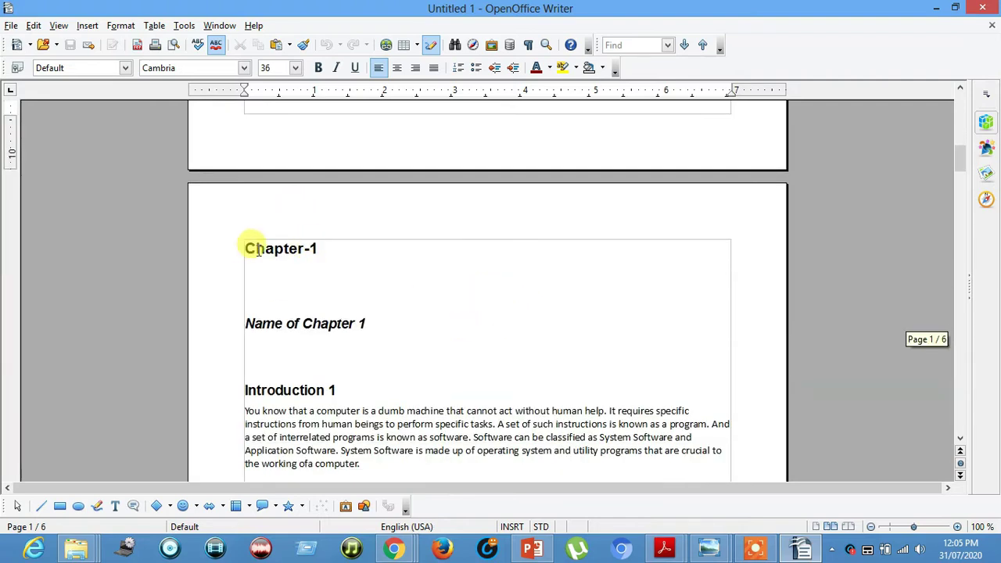
pyautogui.scroll(-5, 253, 249)
pyautogui.scroll(5, 324, 268)
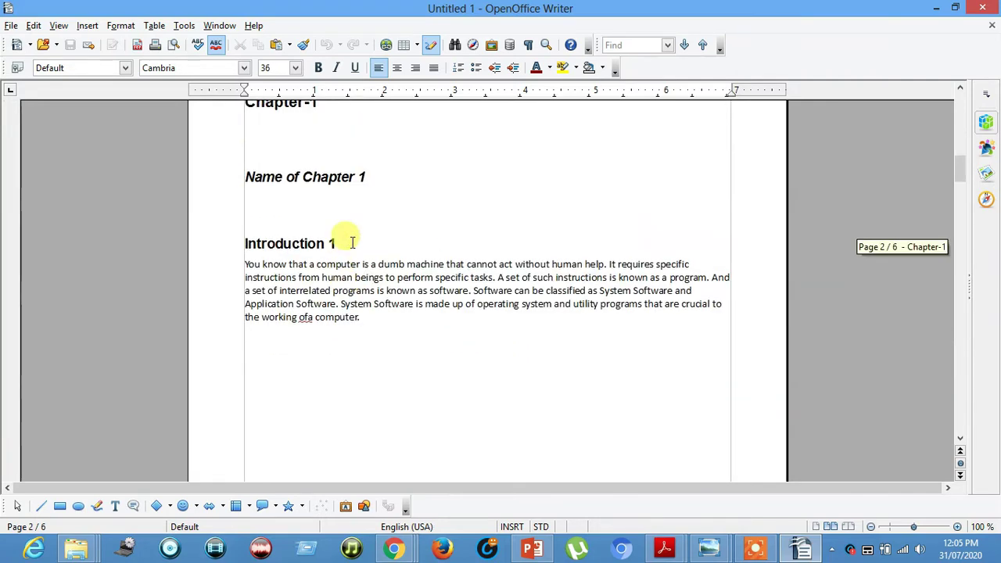
pyautogui.scroll(-2, 351, 241)
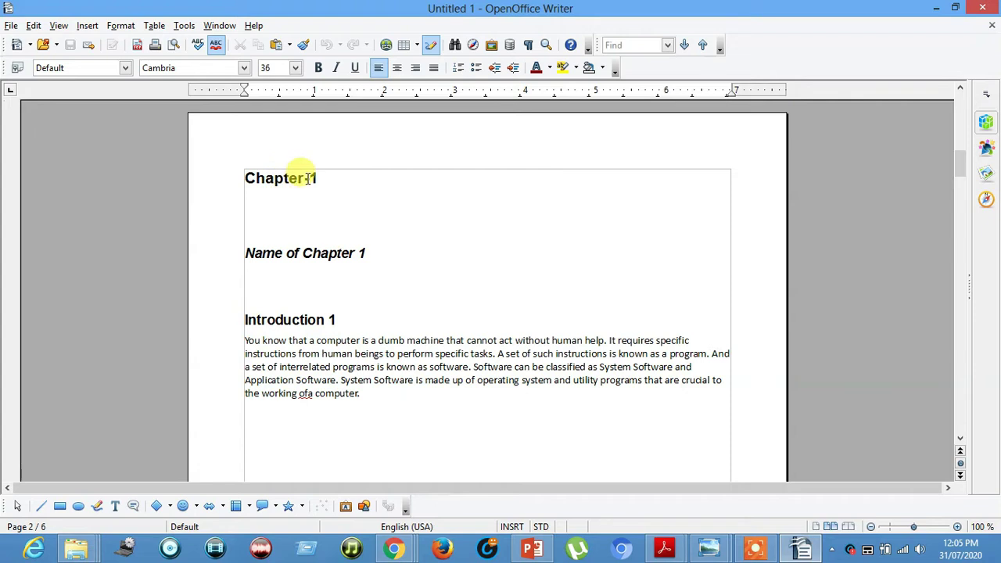
pyautogui.scroll(10, 382, 170)
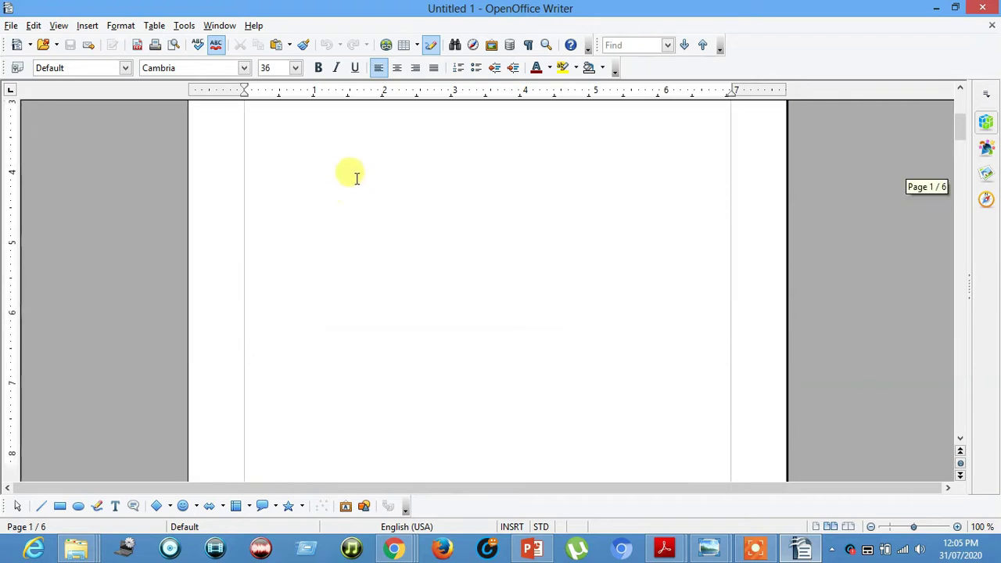
pyautogui.scroll(5, 356, 178)
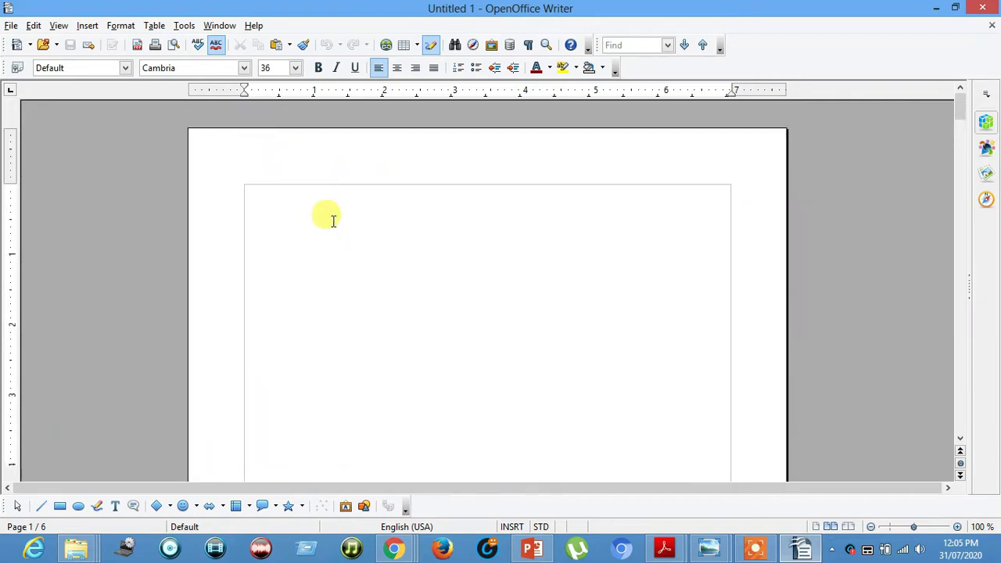
pyautogui.scroll(-15, 333, 221)
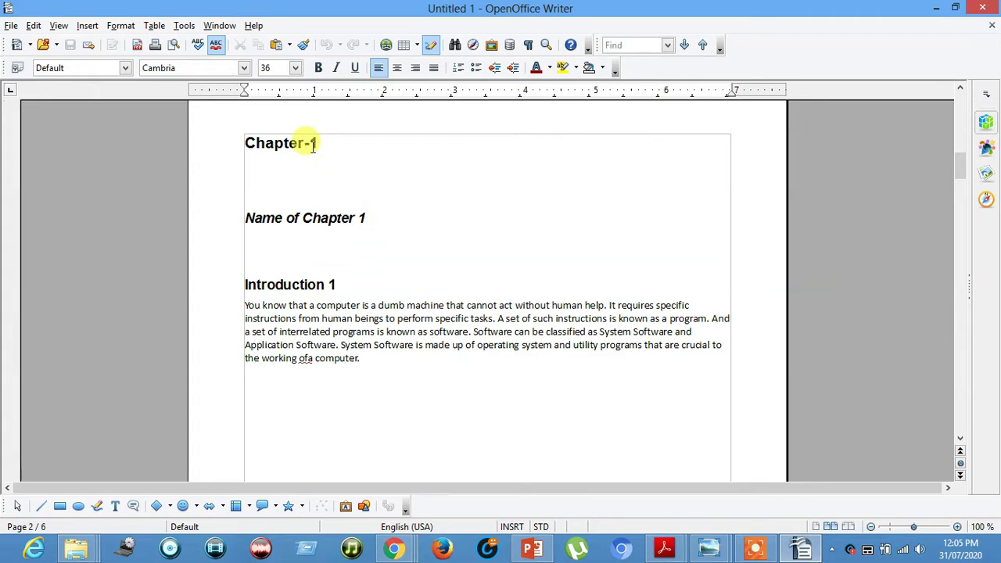
pyautogui.moveTo(247, 219); pyautogui.dragTo(430, 205)
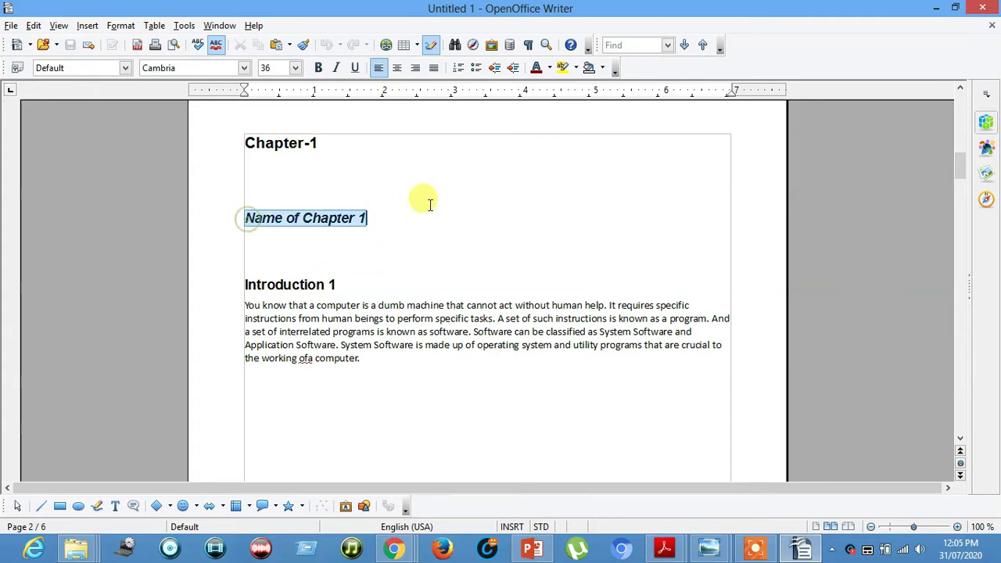
pyautogui.click(336, 285)
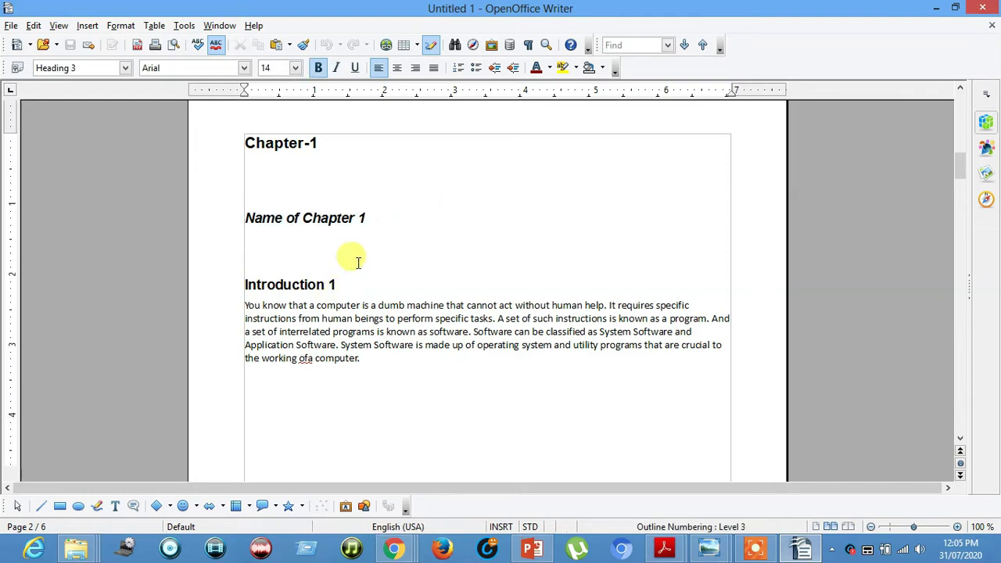
pyautogui.scroll(-1, 351, 242)
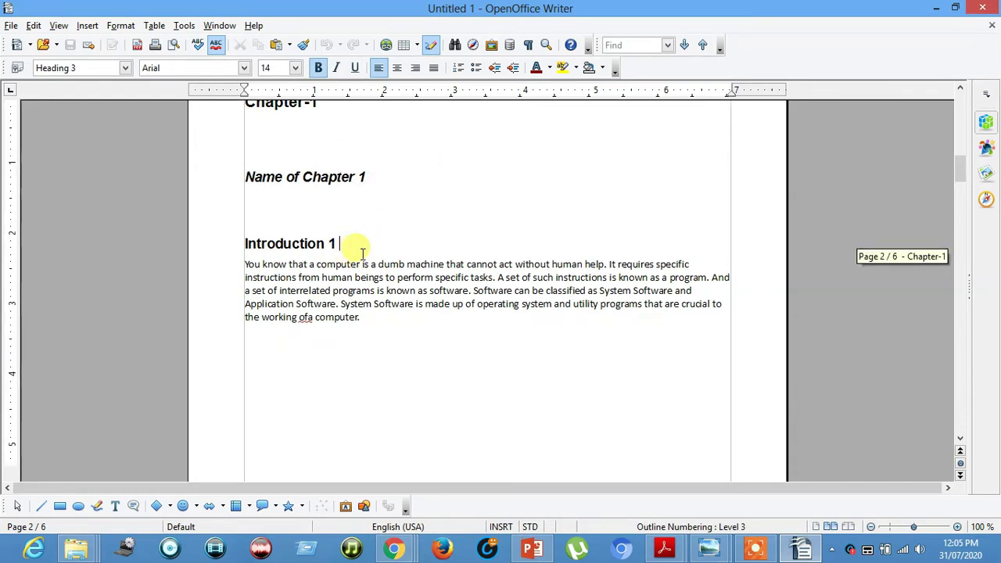
pyautogui.scroll(3, 312, 188)
pyautogui.scroll(-15, 324, 234)
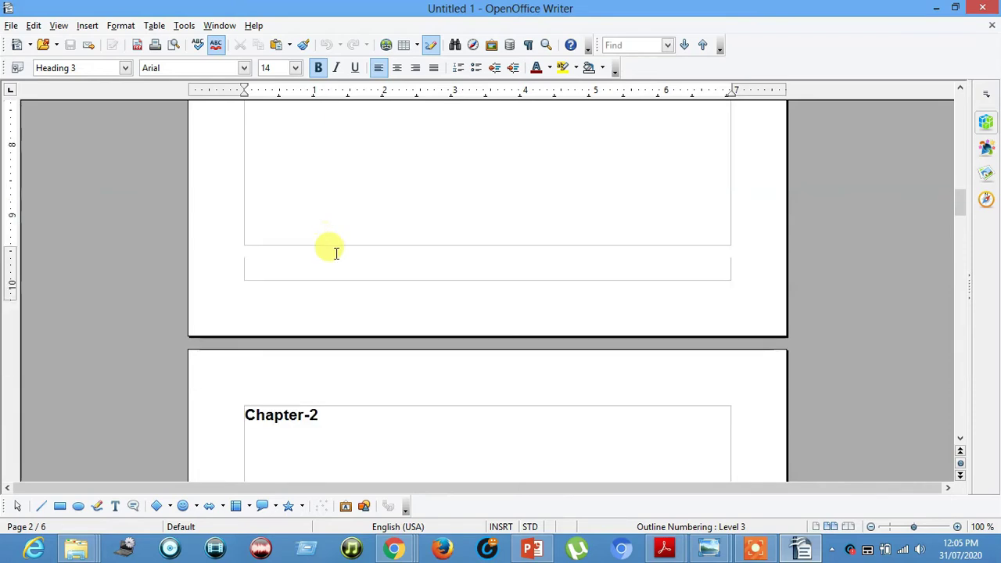
pyautogui.scroll(-4, 338, 260)
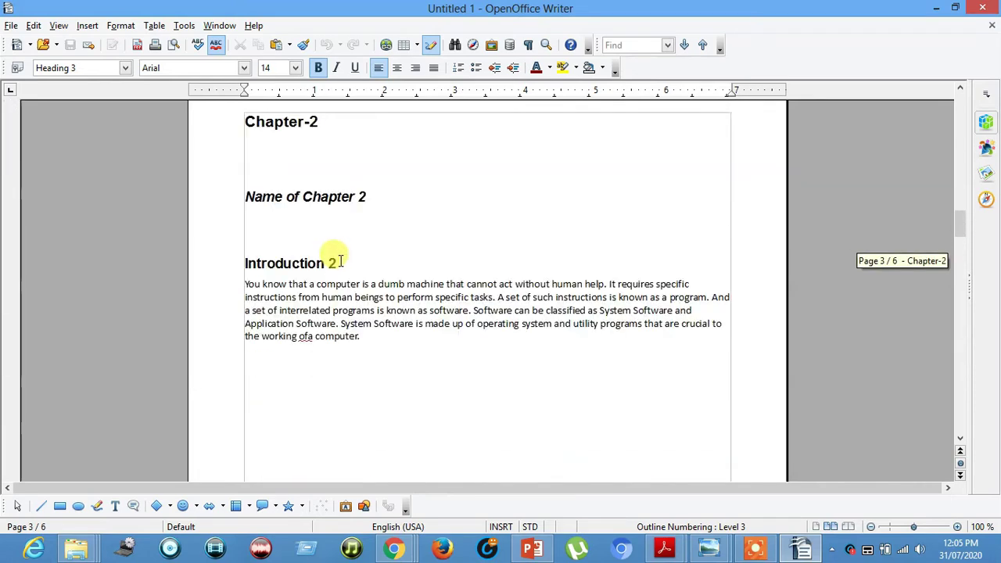
pyautogui.scroll(3, 338, 243)
pyautogui.scroll(20, 340, 228)
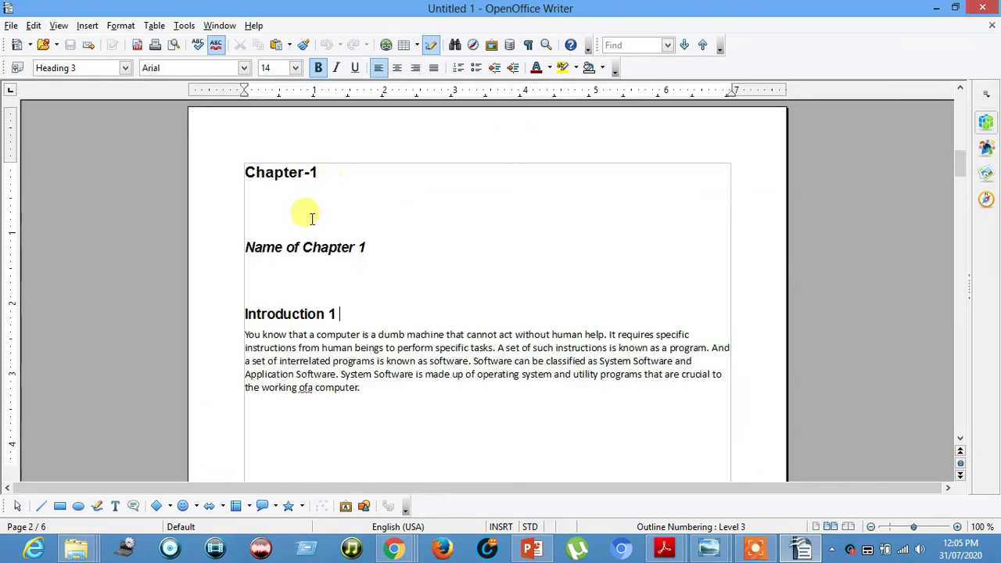
# - Review the chapter title headings through the rest of the document and return to the blank first page
pyautogui.click(300, 175)
pyautogui.scroll(-18, 336, 313)
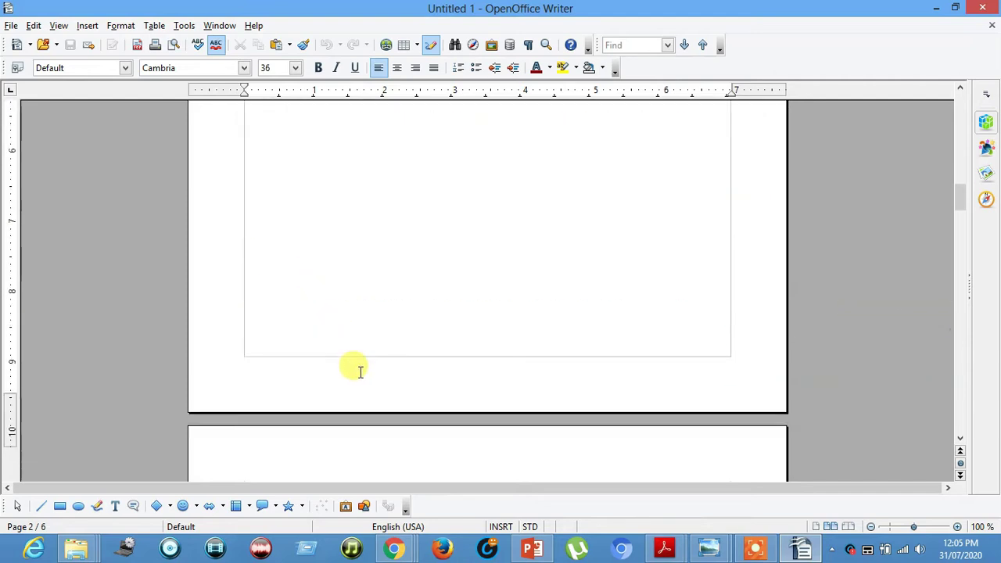
pyautogui.click(320, 346)
pyautogui.scroll(-18, 387, 359)
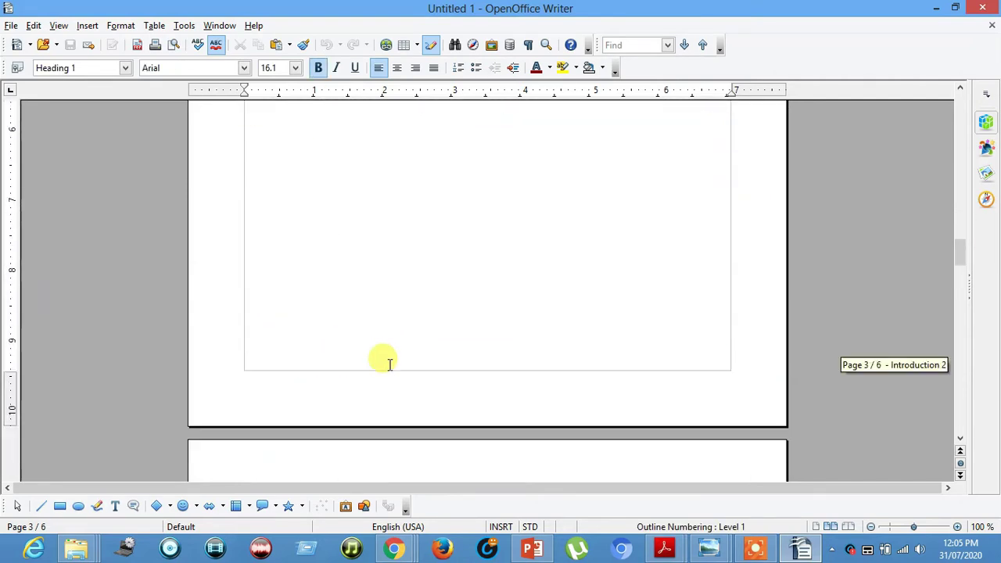
pyautogui.click(333, 319)
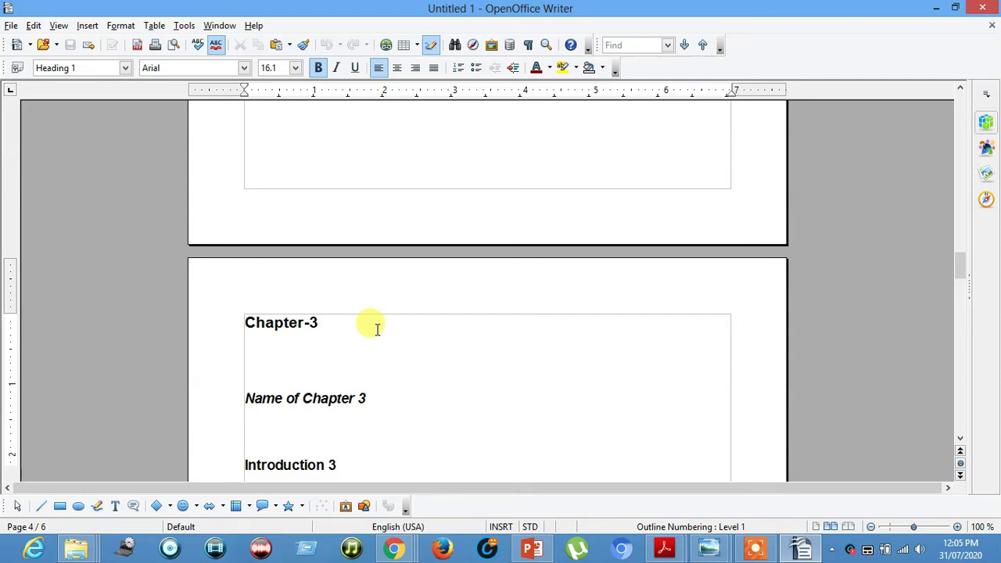
pyautogui.scroll(-20, 377, 329)
pyautogui.scroll(-10, 409, 358)
pyautogui.scroll(20, 408, 356)
pyautogui.scroll(15, 395, 335)
pyautogui.scroll(20, 413, 283)
pyautogui.scroll(20, 419, 283)
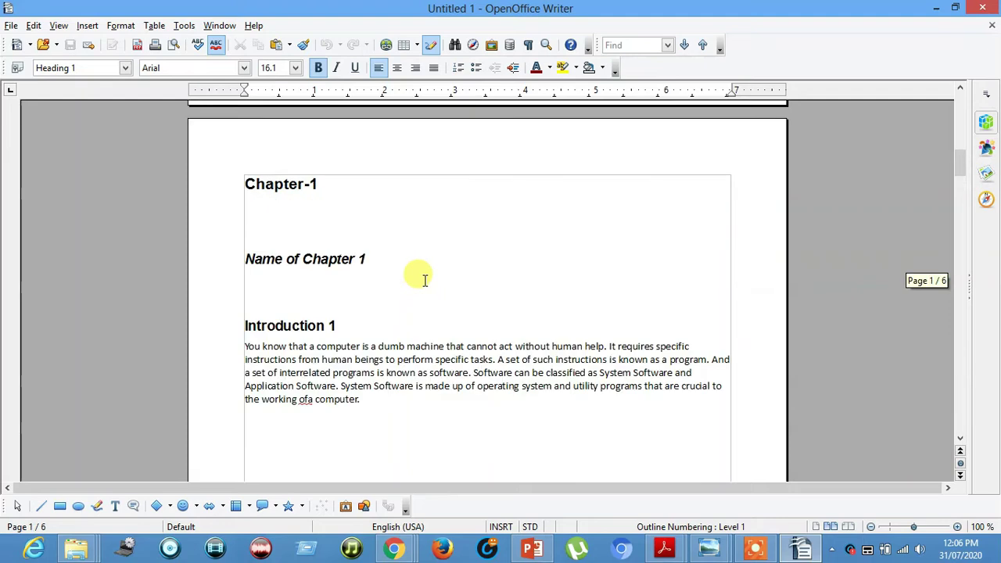
pyautogui.scroll(3, 424, 280)
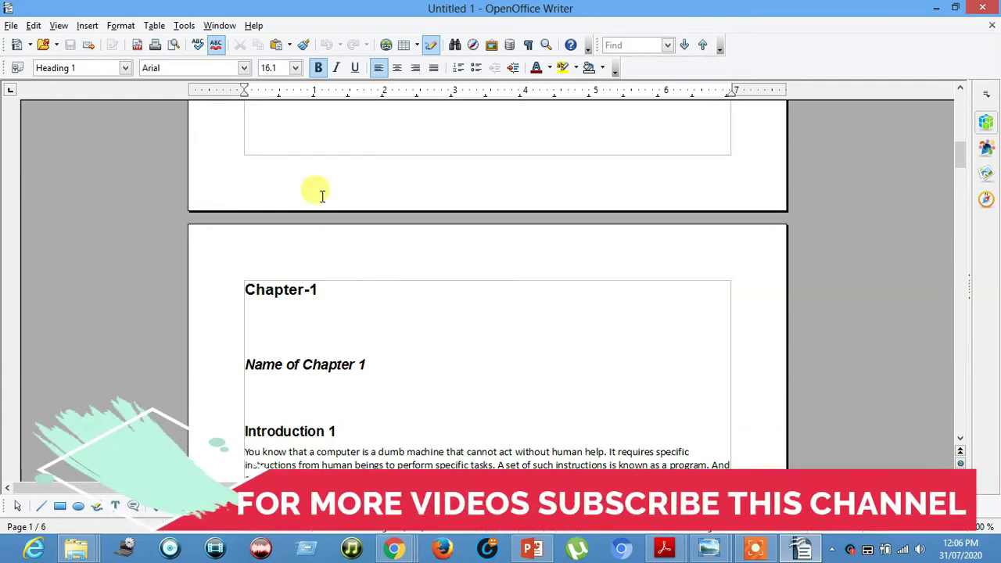
pyautogui.scroll(5, 328, 211)
pyautogui.scroll(8, 334, 195)
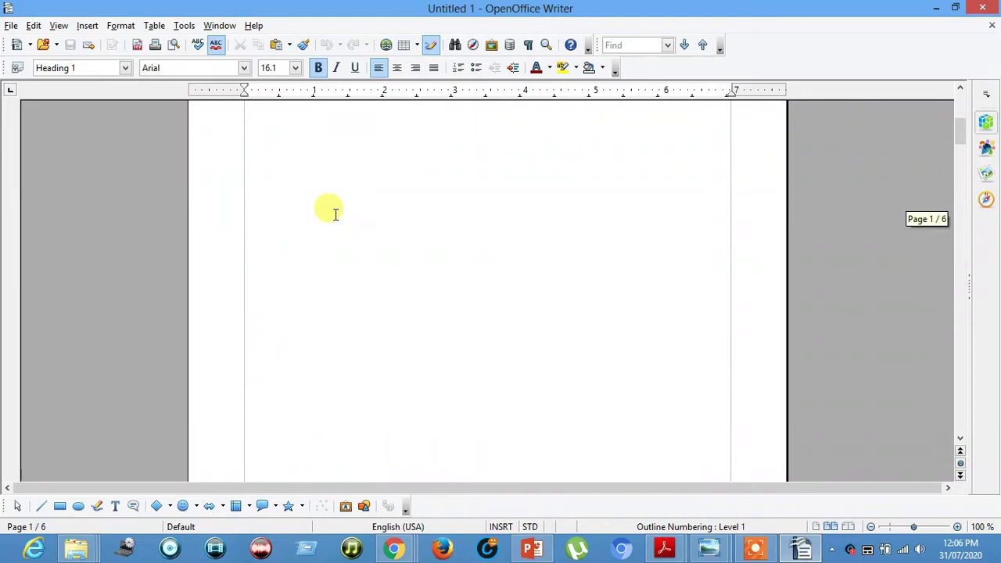
# - Apply the Heading 1 style to the "Chapter-1" title
pyautogui.scroll(-9, 352, 218)
pyautogui.scroll(-5, 358, 234)
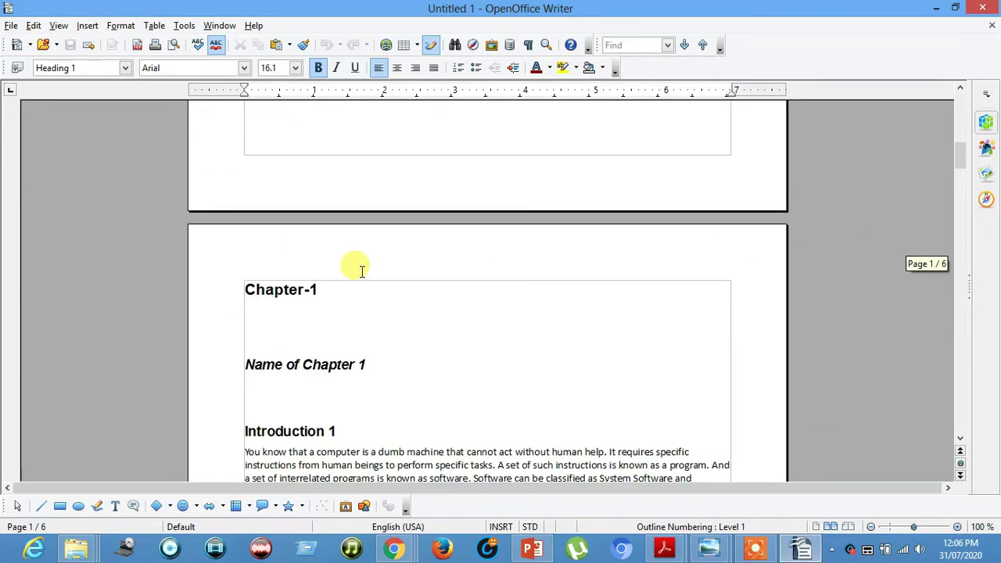
pyautogui.moveTo(332, 289); pyautogui.dragTo(230, 274)
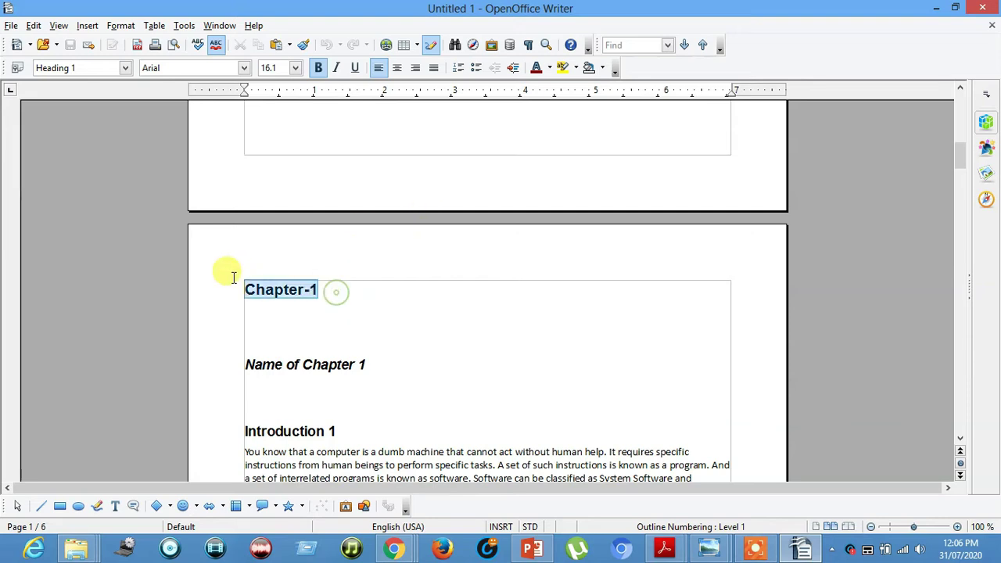
pyautogui.click(125, 68)
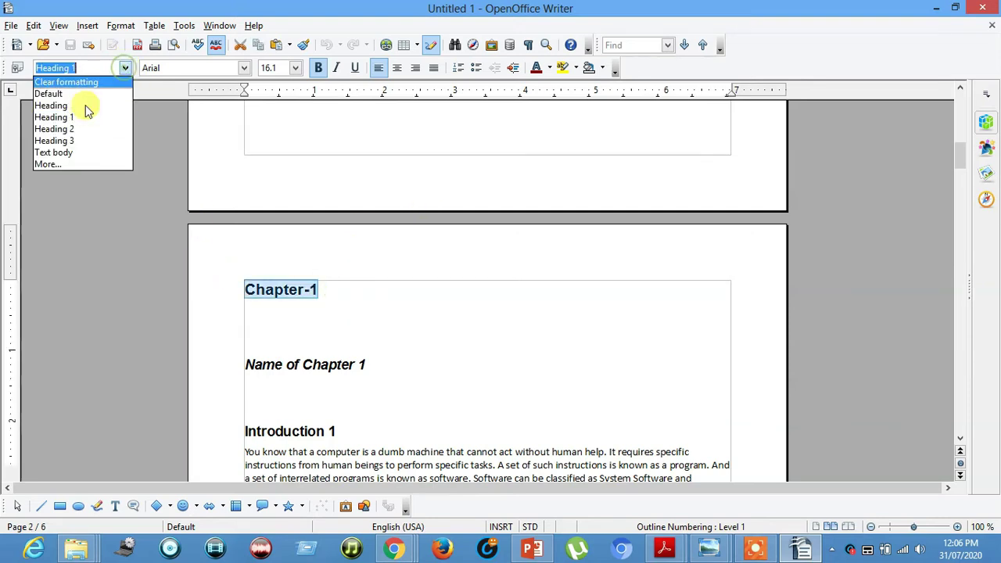
pyautogui.click(70, 118)
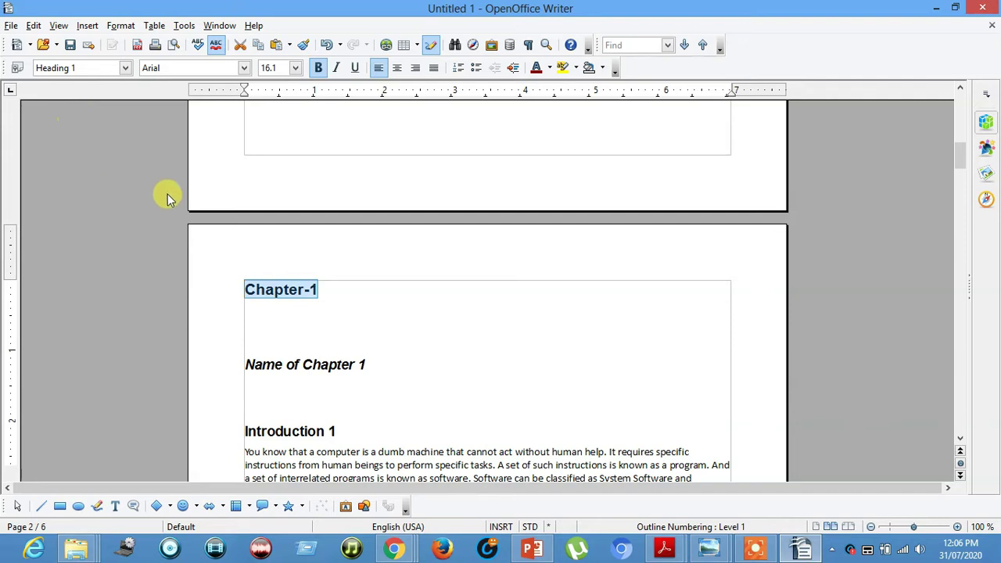
# - Apply the Heading 1 style to the "Chapter-2" title
pyautogui.scroll(-15, 346, 259)
pyautogui.scroll(-1, 362, 280)
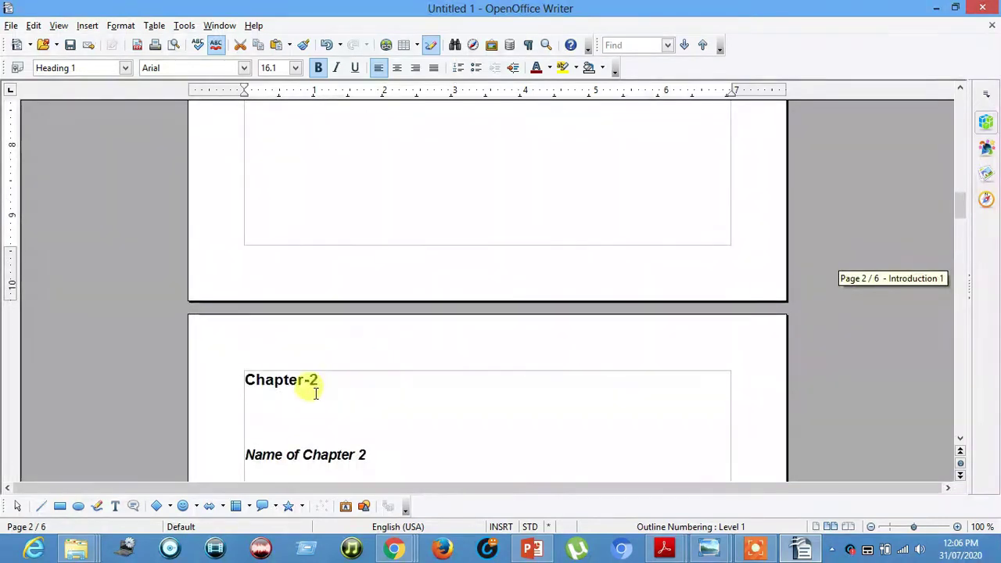
pyautogui.moveTo(329, 378); pyautogui.dragTo(201, 380)
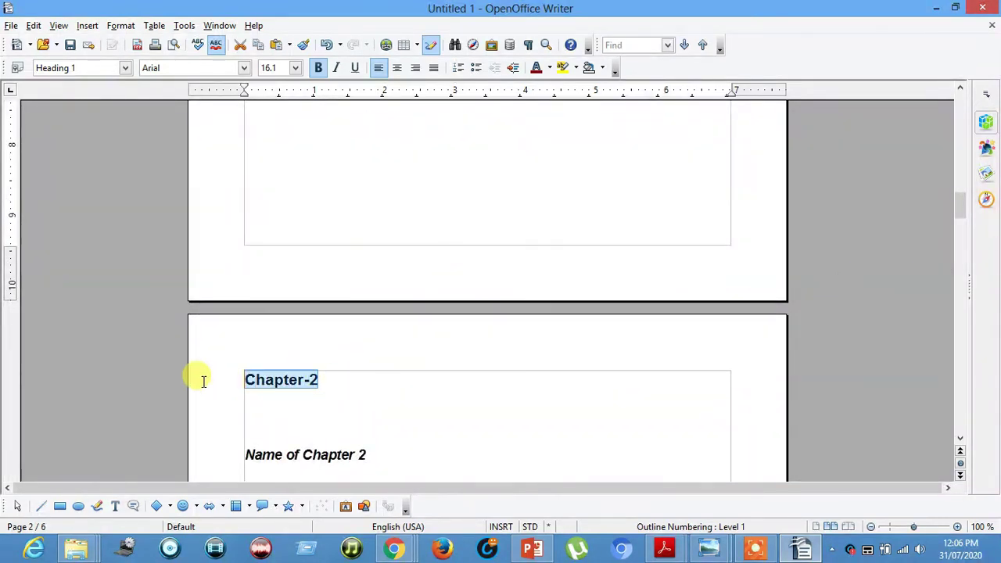
pyautogui.click(125, 68)
pyautogui.click(68, 113)
# - Apply the Heading 1 style to the "Chapter-3" title
pyautogui.scroll(-20, 367, 351)
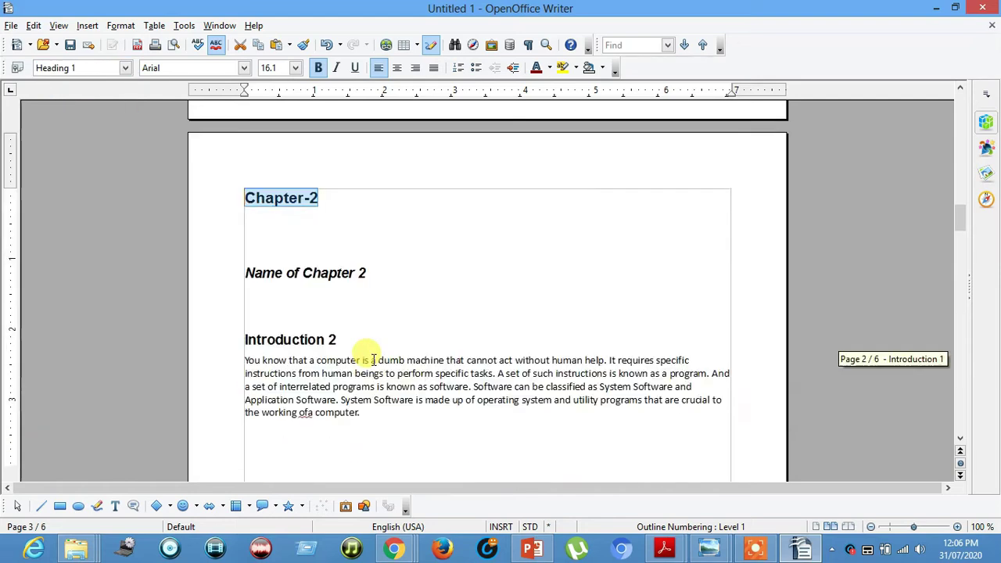
pyautogui.moveTo(323, 406); pyautogui.dragTo(234, 397)
pyautogui.click(125, 68)
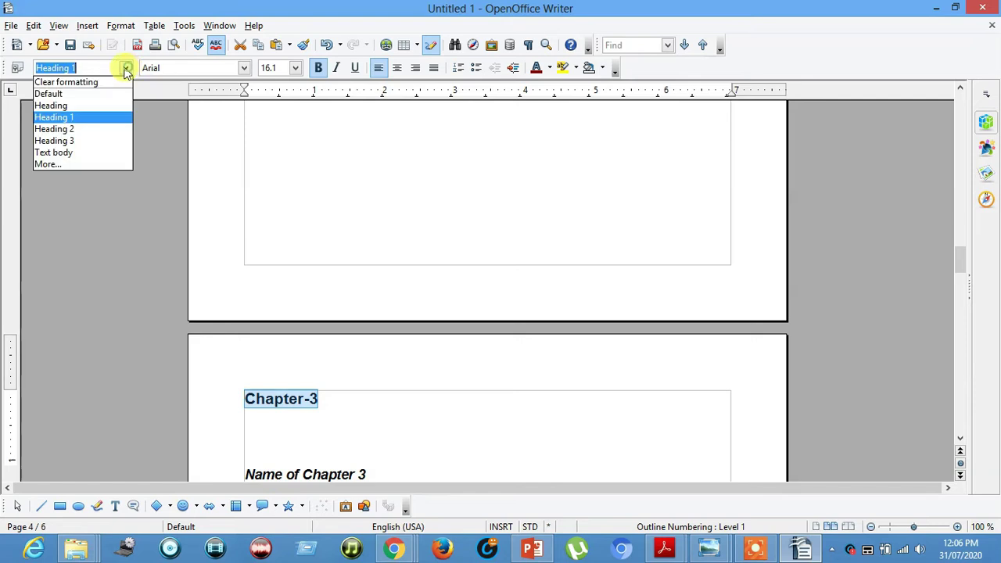
pyautogui.click(68, 116)
# - Apply the Heading 1 style to the "Chapter-4" title
pyautogui.scroll(-3, 615, 383)
pyautogui.scroll(-20, 402, 317)
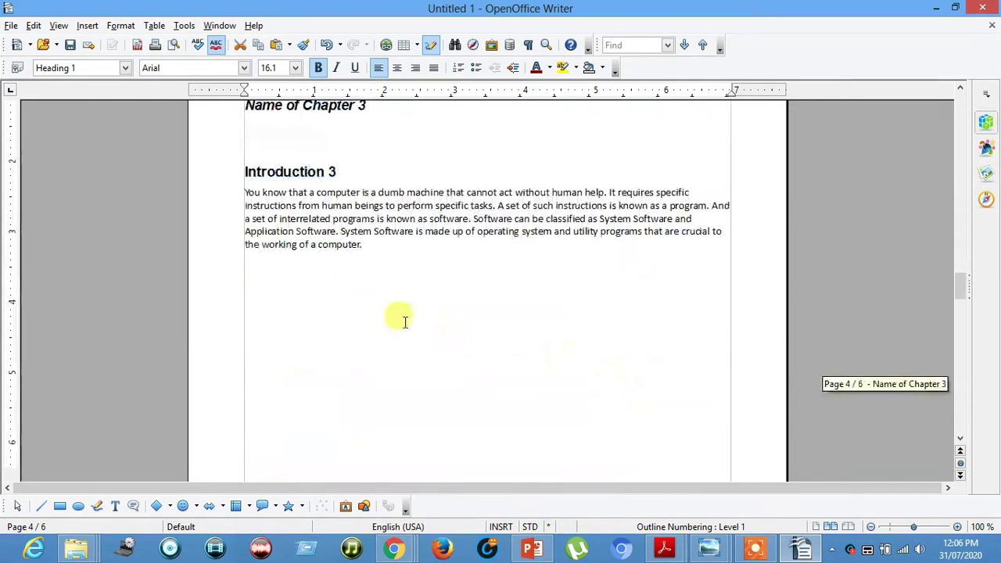
pyautogui.moveTo(331, 231); pyautogui.dragTo(186, 223)
pyautogui.click(125, 68)
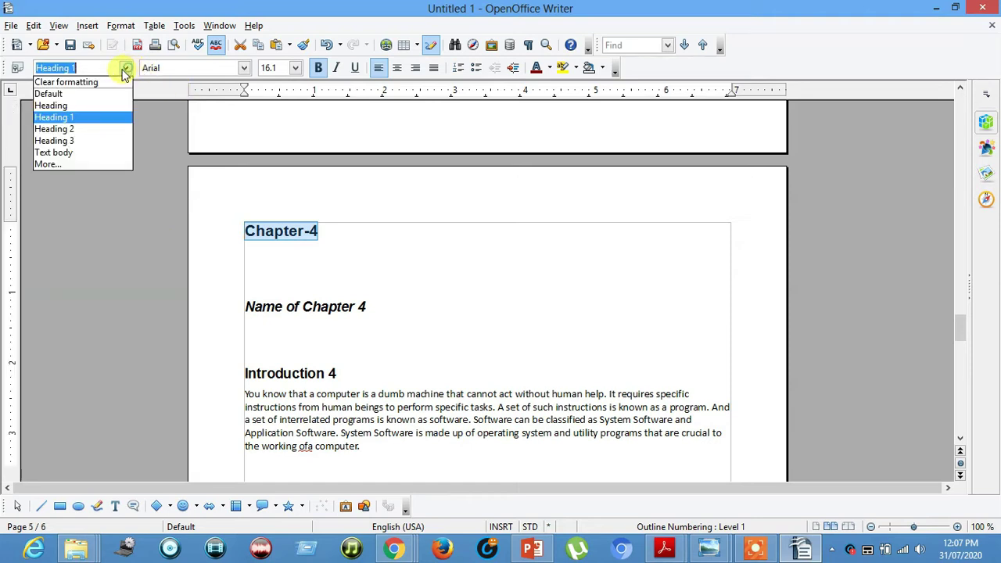
pyautogui.click(69, 118)
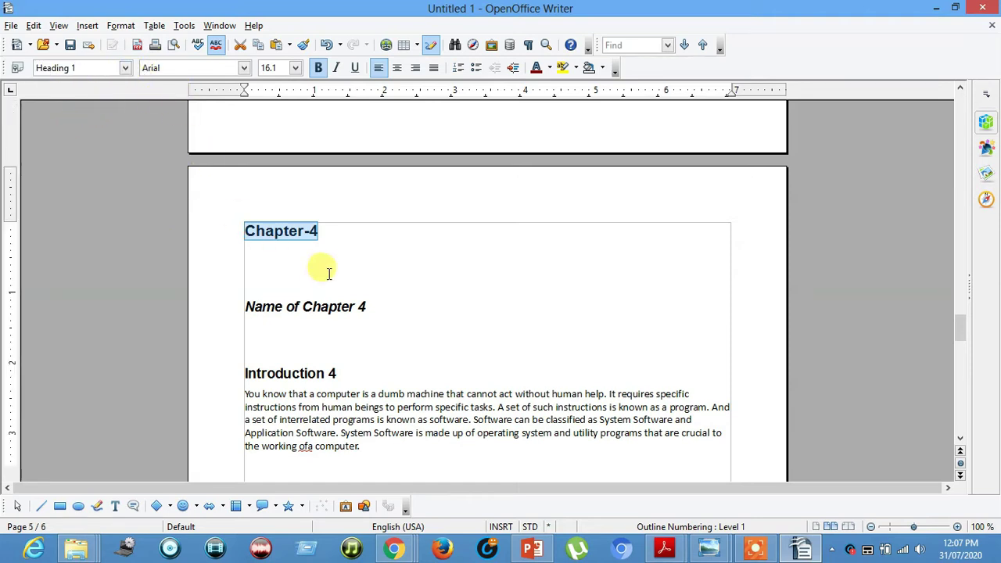
# - Apply the Heading 1 style to the "Chapter-5" title
pyautogui.scroll(-20, 358, 286)
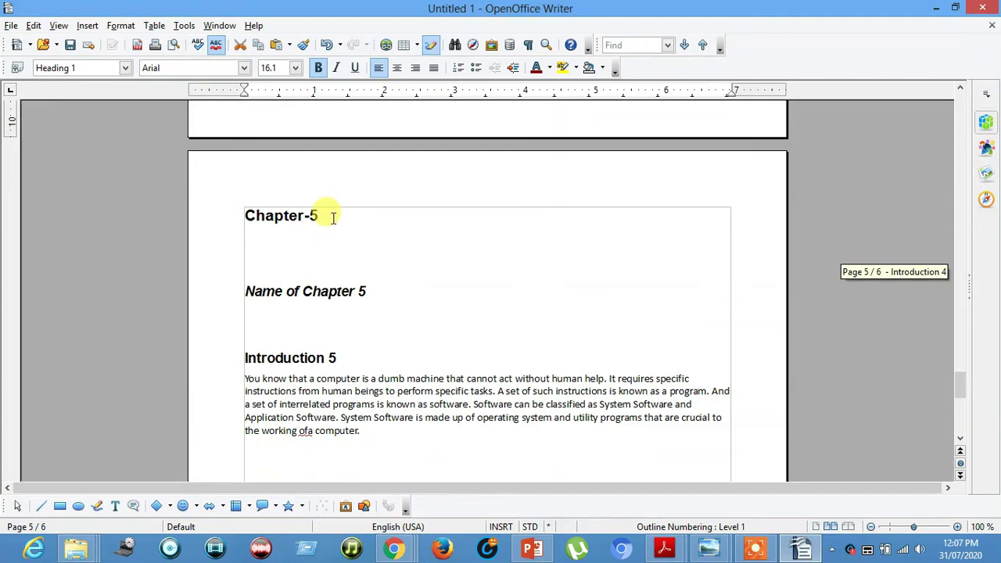
pyautogui.moveTo(331, 216); pyautogui.dragTo(195, 196)
pyautogui.click(125, 70)
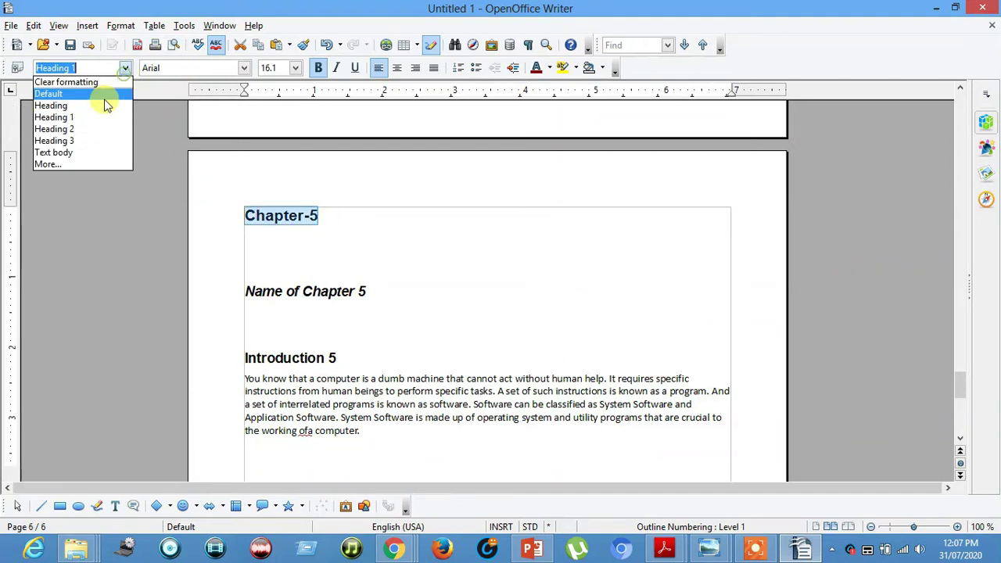
pyautogui.click(66, 118)
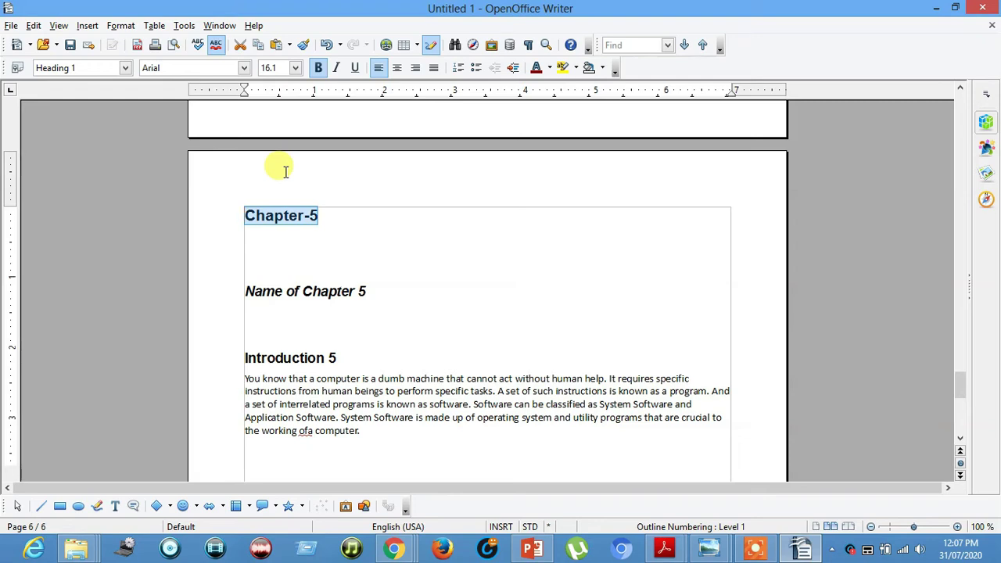
# - Apply the Heading 2 style to the "Name of Chapter 1" line
pyautogui.scroll(20, 224, 230)
pyautogui.scroll(15, 327, 179)
pyautogui.scroll(9, 293, 153)
pyautogui.scroll(-9, 297, 156)
pyautogui.scroll(3, 303, 157)
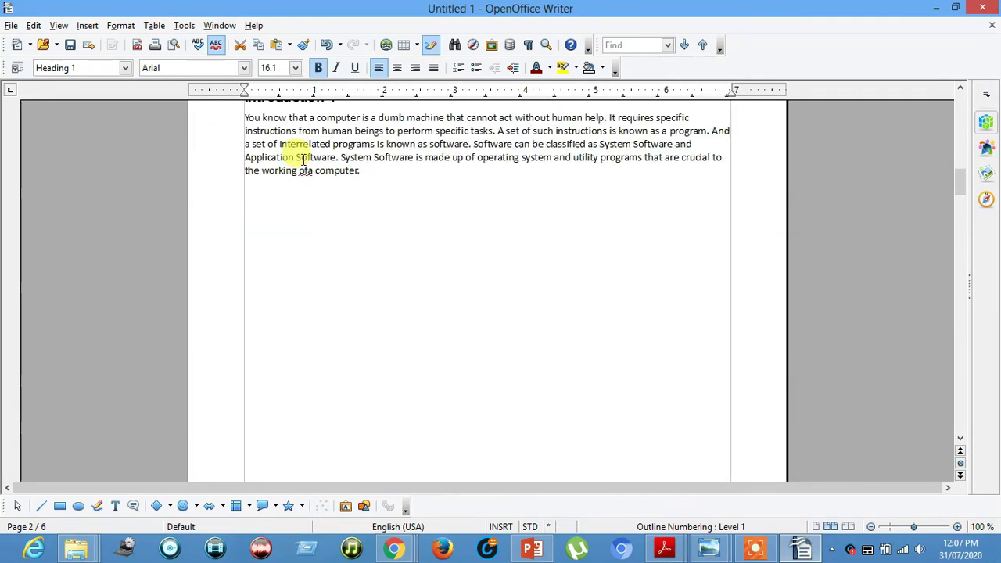
pyautogui.scroll(12, 313, 176)
pyautogui.moveTo(368, 282); pyautogui.dragTo(221, 283)
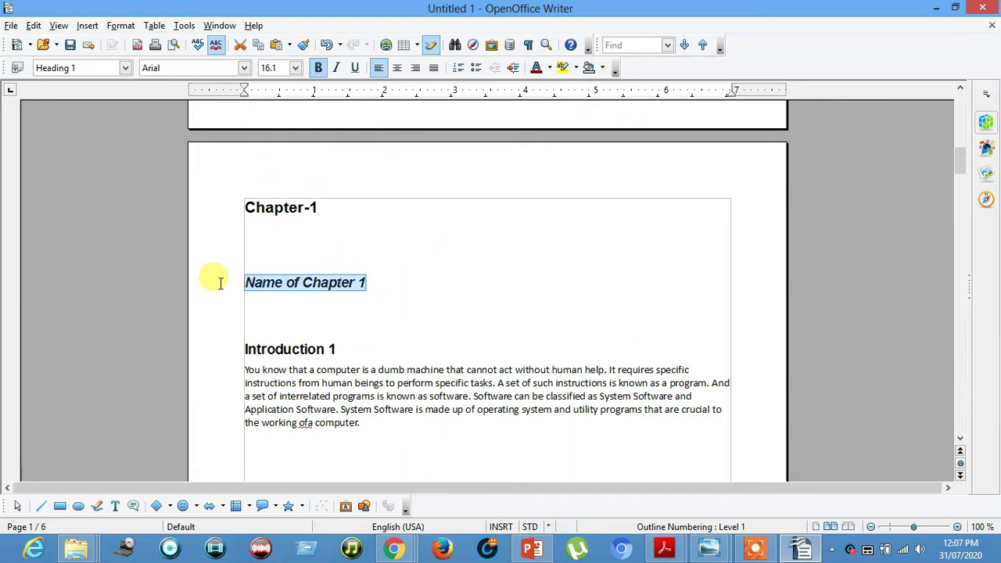
pyautogui.hotkey('ctrl', '2')
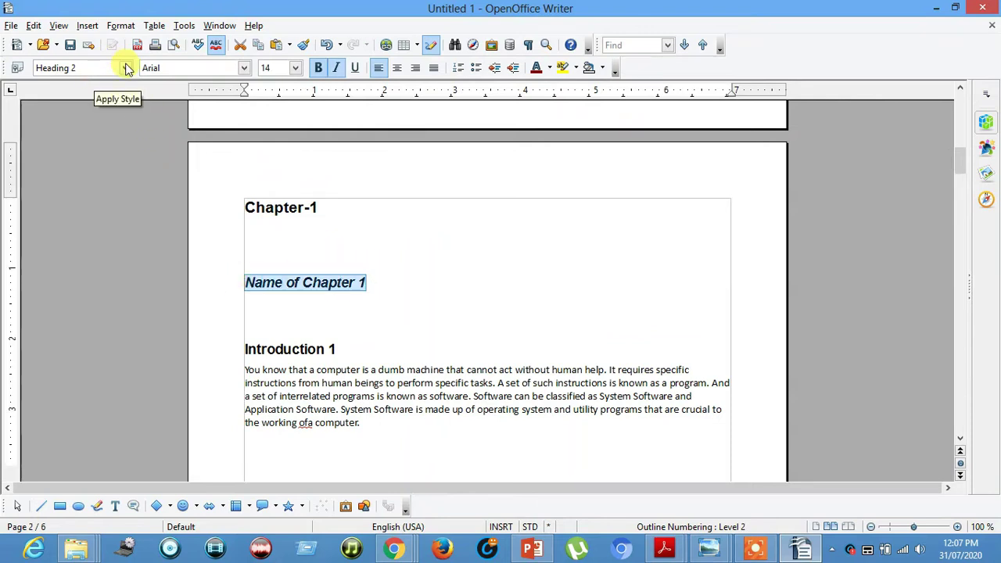
# - Check the paragraph styles of the "Name of Chapter 2" and "Introduction 2" lines
pyautogui.scroll(-15, 335, 364)
pyautogui.scroll(-5, 352, 375)
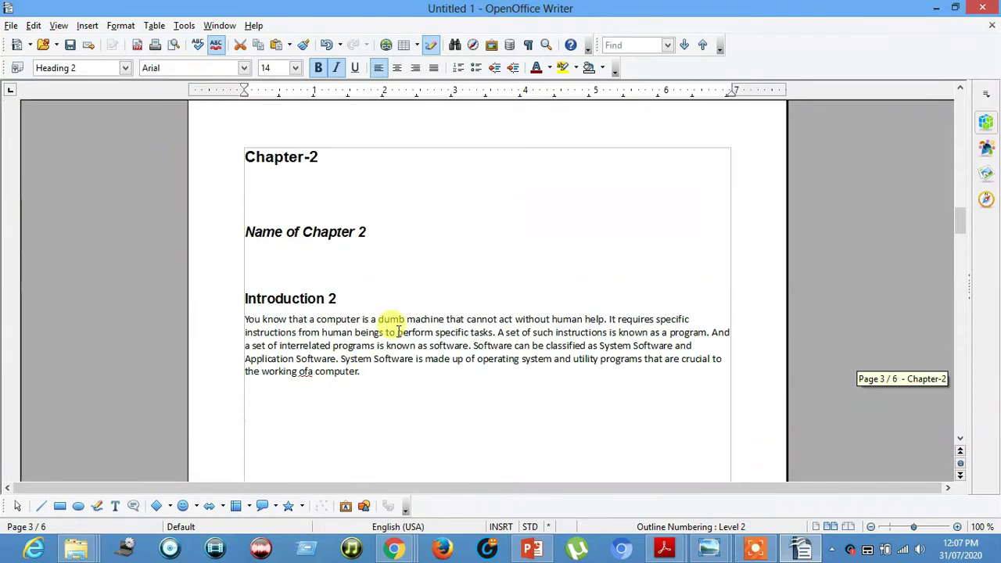
pyautogui.click(294, 241)
pyautogui.click(315, 300)
# - Apply the Heading 2 style to the "Name of Chapter 3" line
pyautogui.scroll(-5, 297, 359)
pyautogui.scroll(-5, 296, 358)
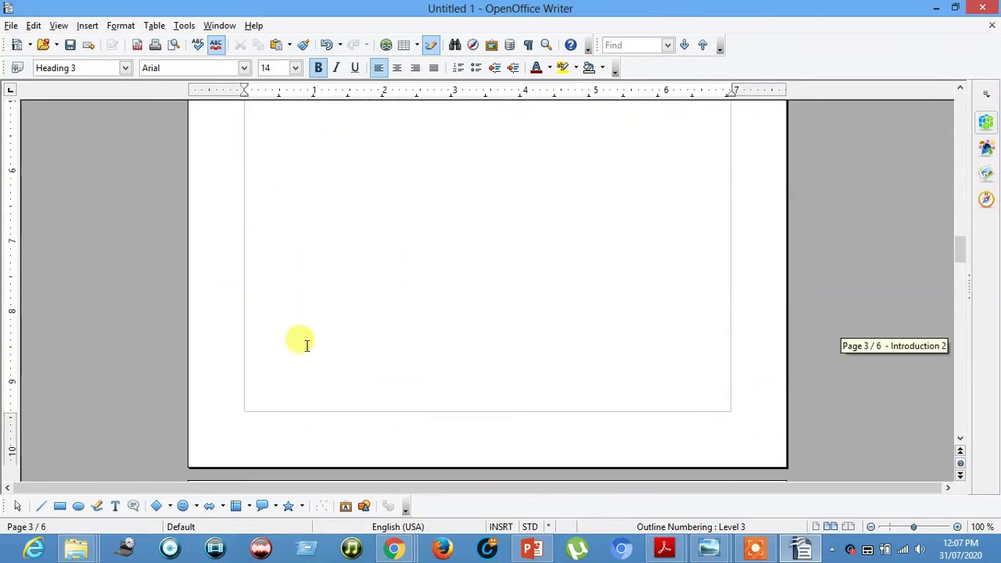
pyautogui.moveTo(364, 428); pyautogui.dragTo(233, 426)
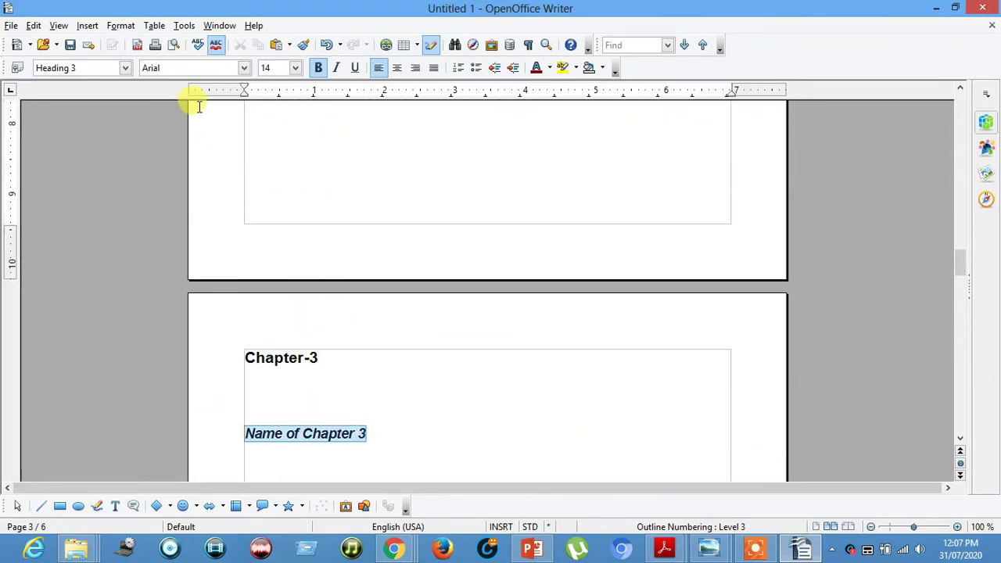
pyautogui.click(125, 68)
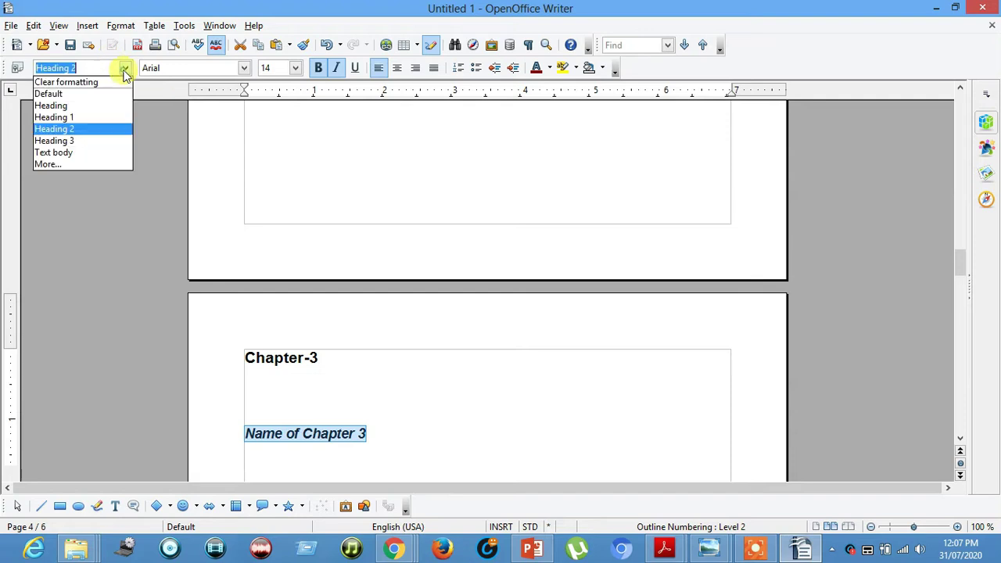
pyautogui.click(86, 128)
# - Apply the Heading 2 style to the "Name of Chapter 4" line
pyautogui.scroll(-20, 371, 296)
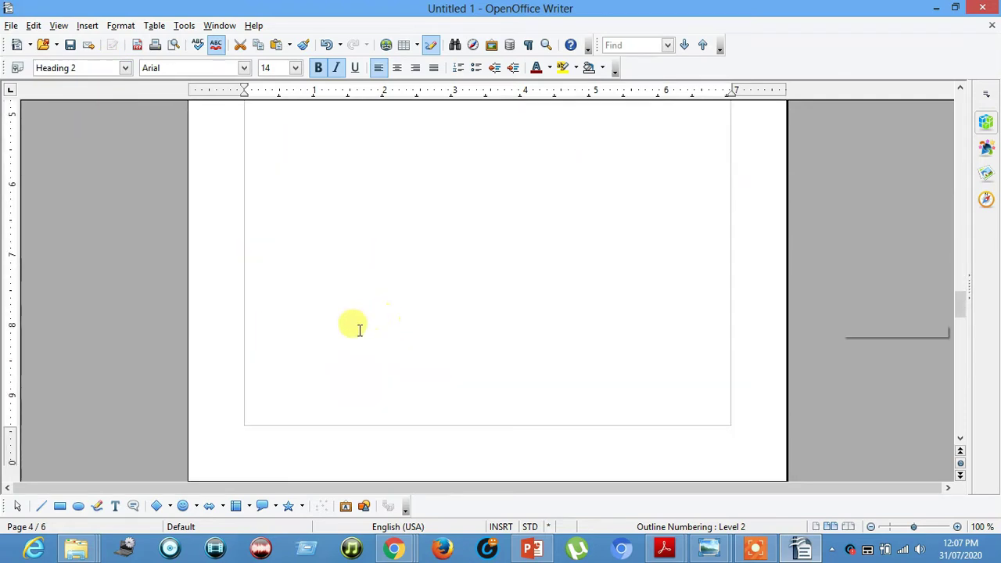
pyautogui.moveTo(381, 234); pyautogui.dragTo(215, 228)
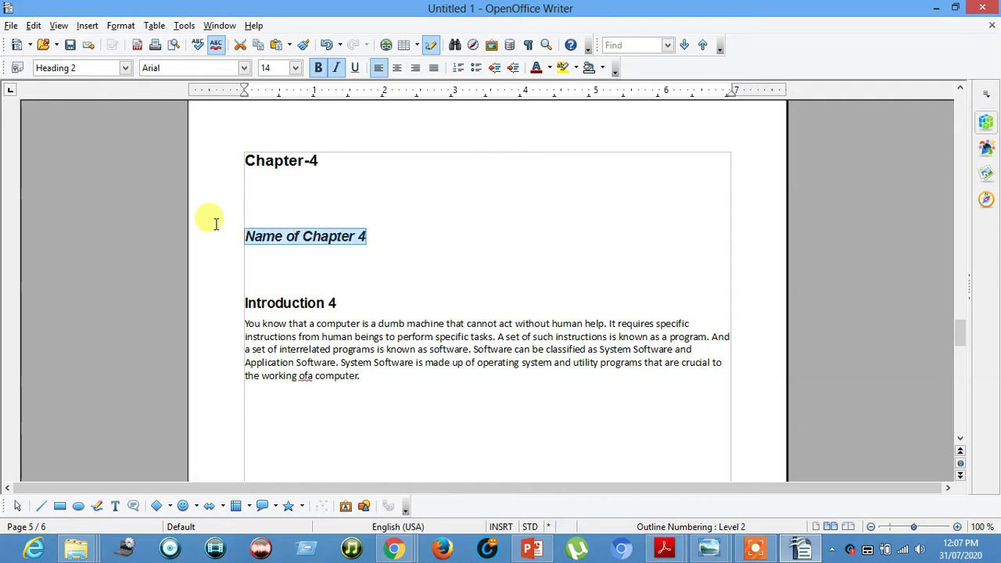
pyautogui.click(125, 68)
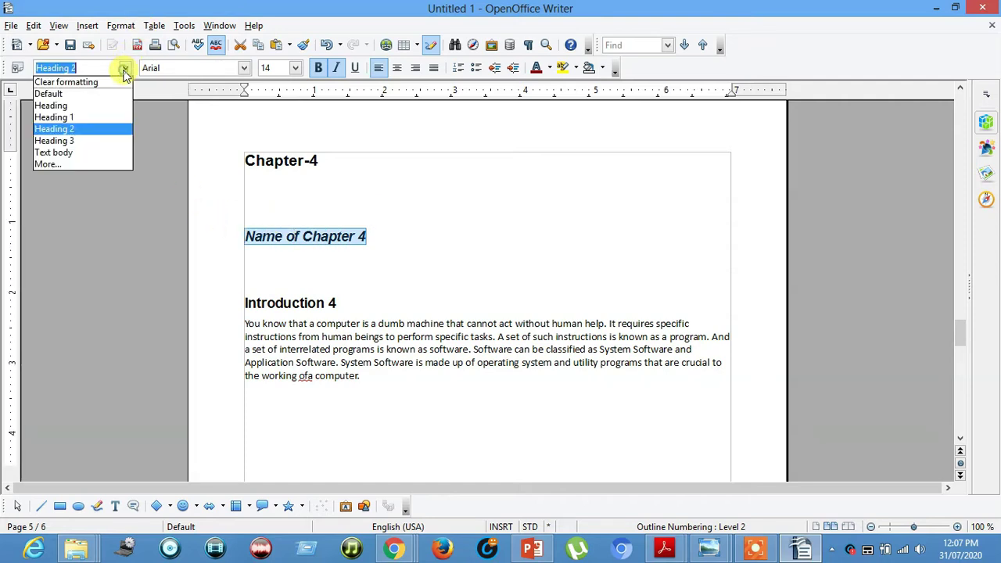
pyautogui.click(71, 129)
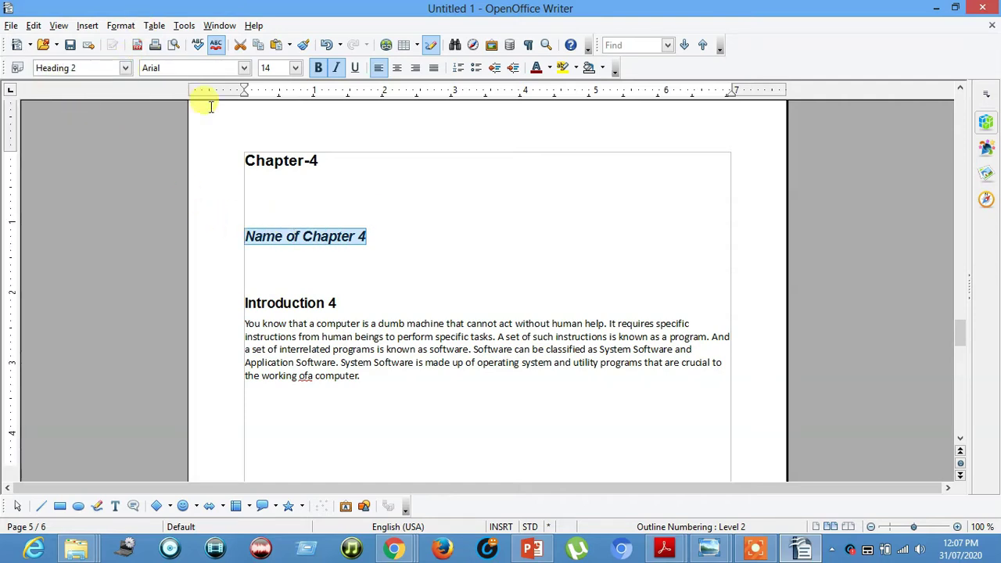
# - Apply Heading 2 to the "Name of Chapter 5" line and Heading 3 to the "Introduction 5" line
pyautogui.scroll(-20, 347, 101)
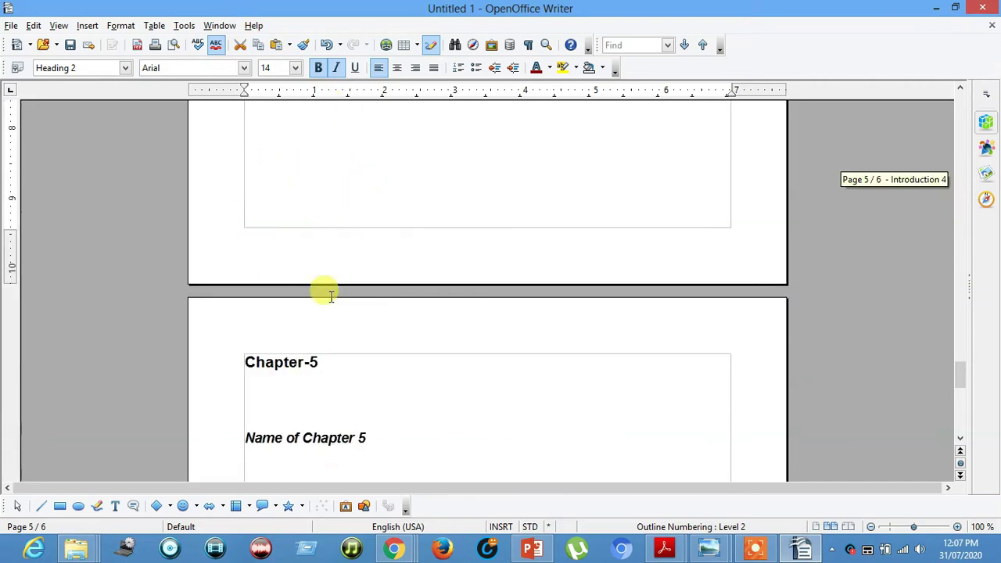
pyautogui.moveTo(366, 251); pyautogui.dragTo(195, 232)
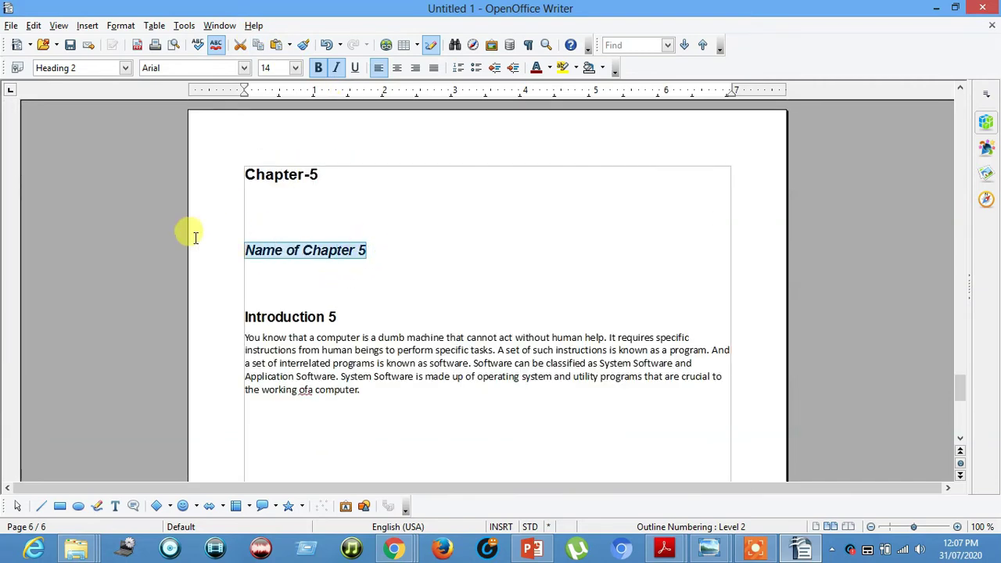
pyautogui.click(125, 68)
pyautogui.click(71, 129)
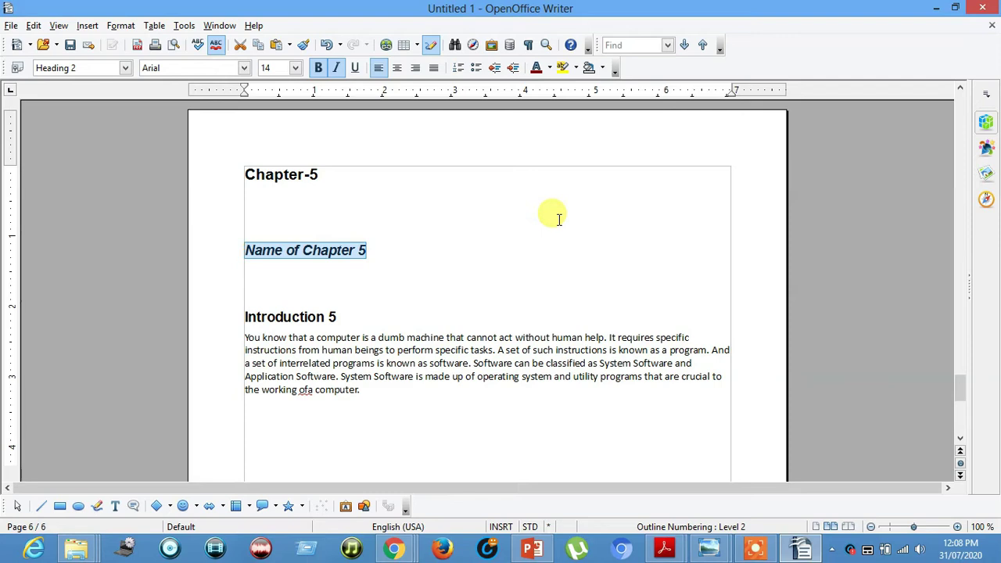
pyautogui.moveTo(347, 315); pyautogui.dragTo(164, 313)
pyautogui.hotkey('ctrl', '3')
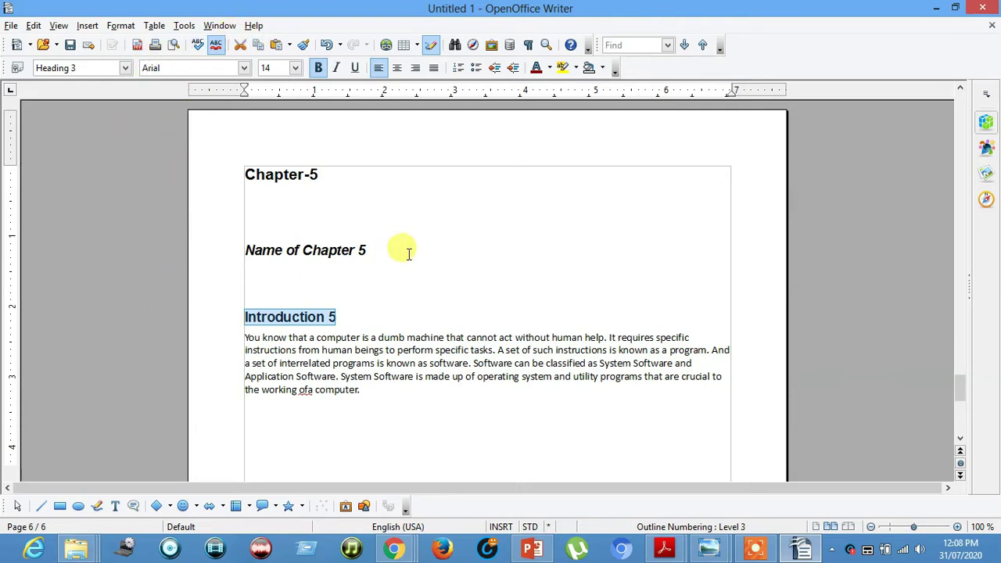
# - Check the paragraph styles of the "Introduction 4", "Introduction 3" and "Introduction 2" lines
pyautogui.scroll(10, 397, 243)
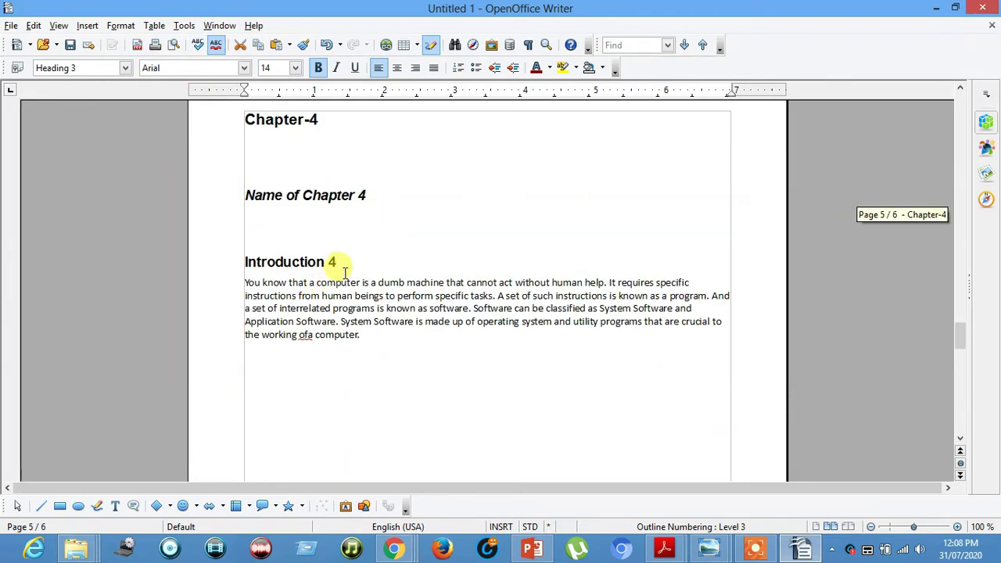
pyautogui.moveTo(337, 263); pyautogui.dragTo(208, 257)
pyautogui.scroll(10, 279, 160)
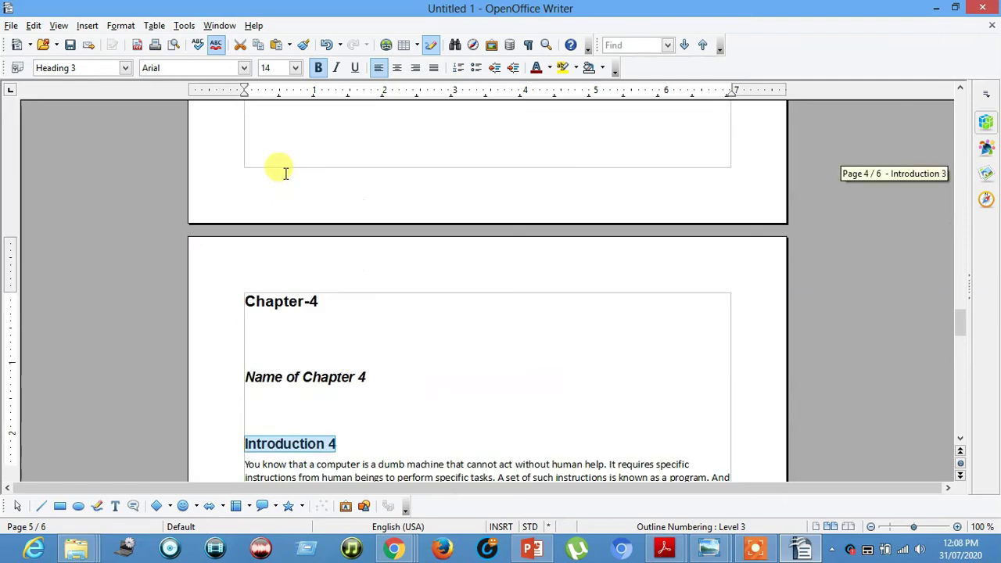
pyautogui.moveTo(338, 207); pyautogui.dragTo(195, 205)
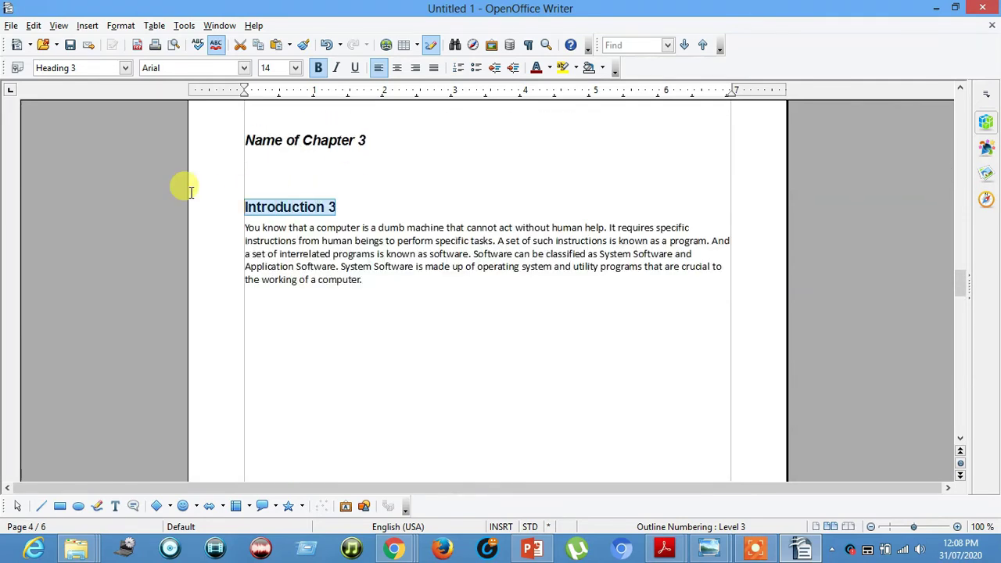
pyautogui.scroll(15, 249, 121)
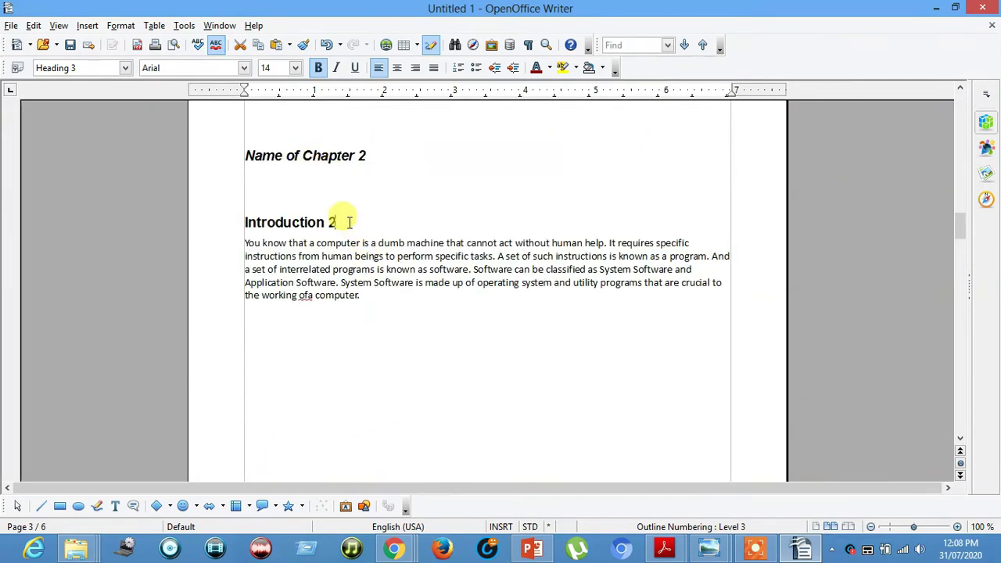
pyautogui.moveTo(346, 220); pyautogui.dragTo(105, 190)
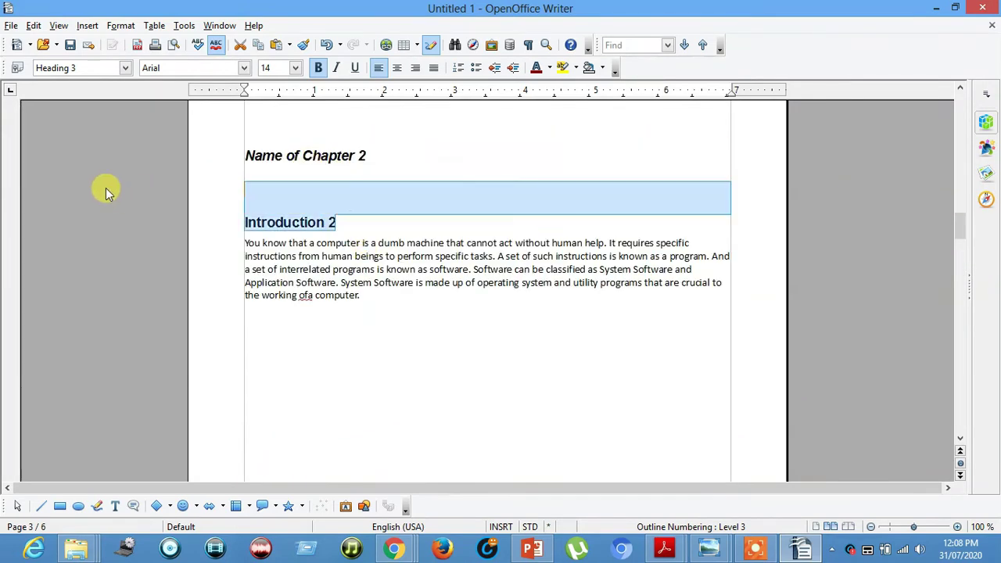
pyautogui.click(432, 242)
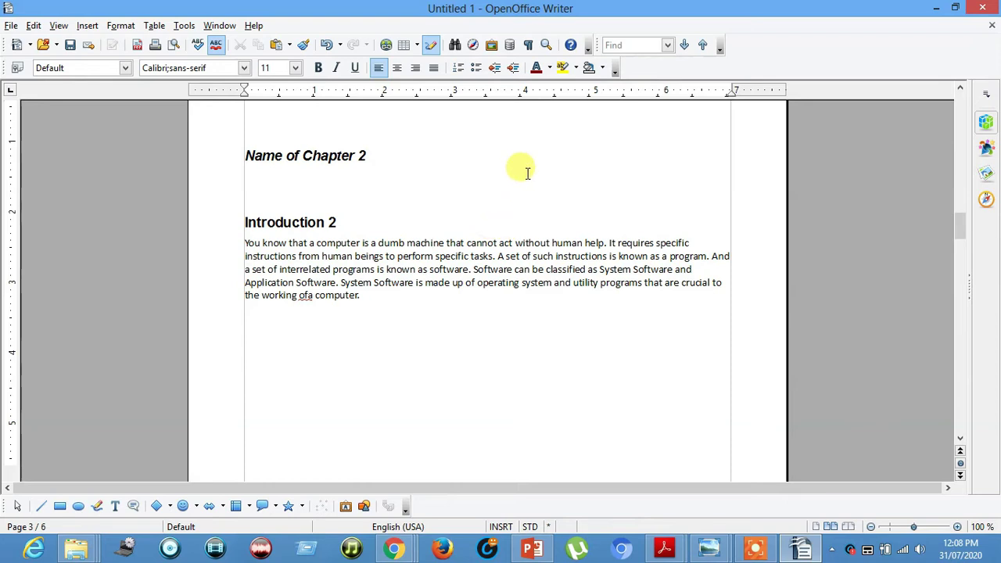
# - Review the available heading styles in Styles and Formatting and in the list of applied styles without applying any
pyautogui.press('F11')
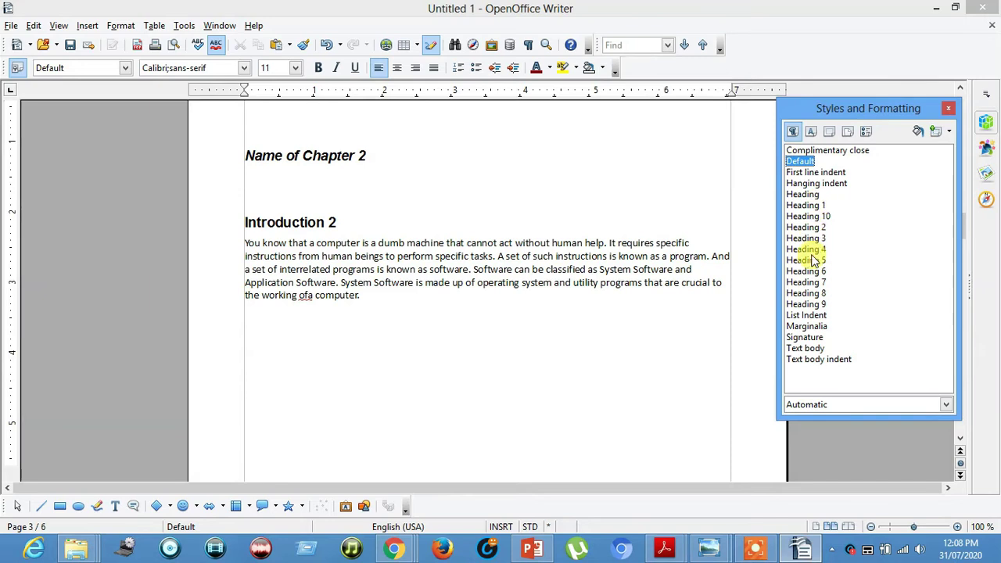
pyautogui.click(809, 205)
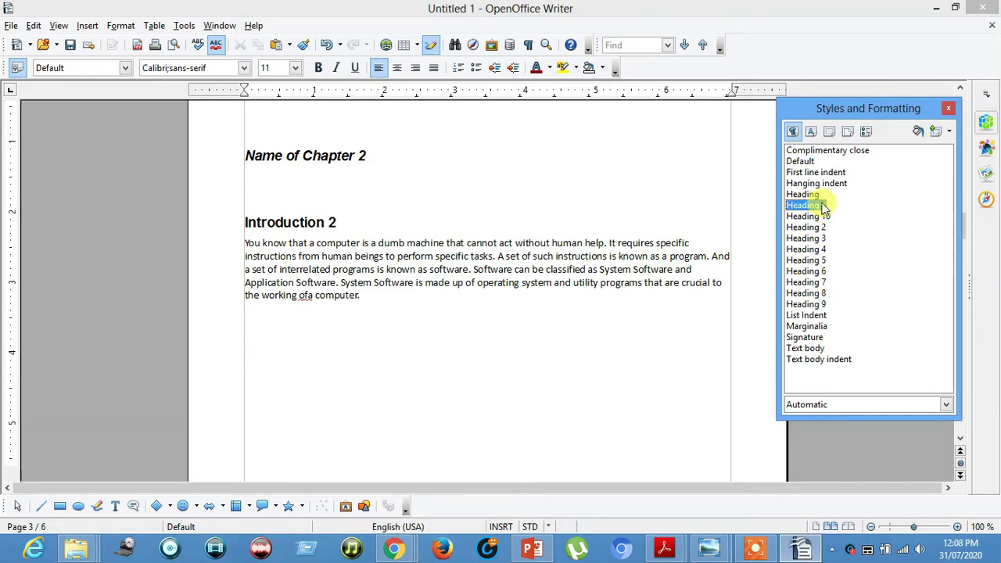
pyautogui.click(126, 68)
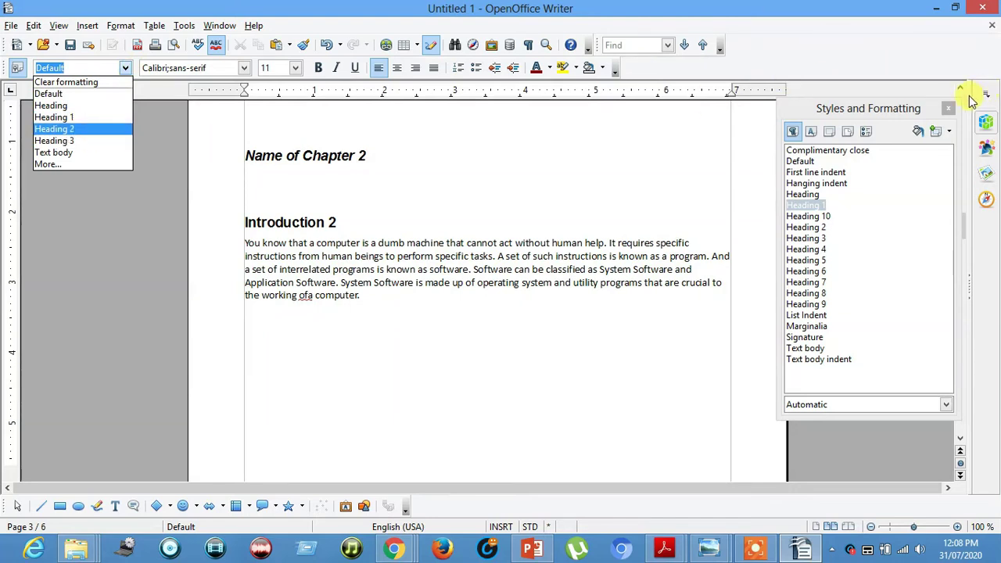
pyautogui.click(947, 108)
# - Place the cursor on the blank first page before Chapter-1
pyautogui.scroll(10, 473, 197)
pyautogui.scroll(15, 379, 218)
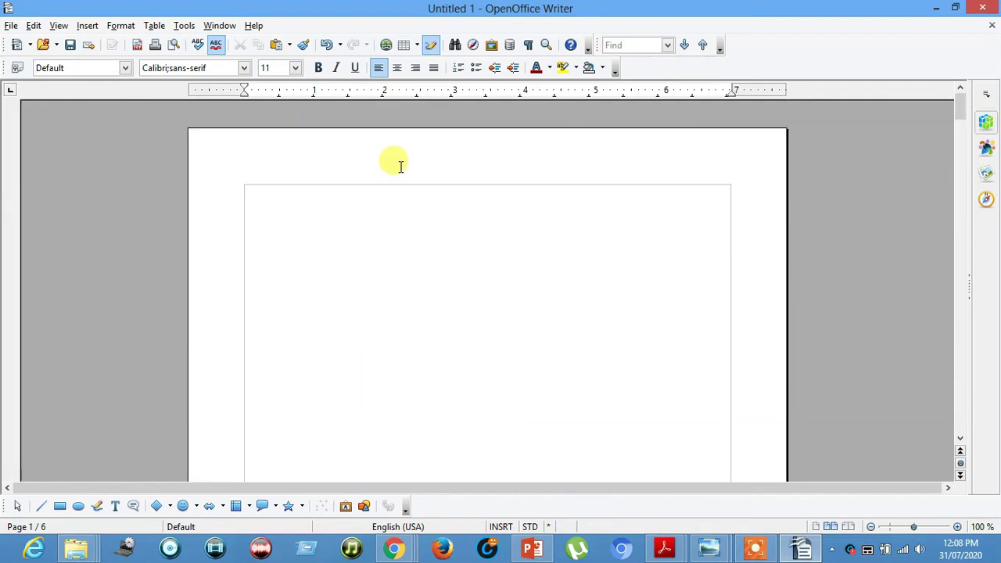
pyautogui.scroll(-10, 403, 164)
pyautogui.scroll(6, 277, 323)
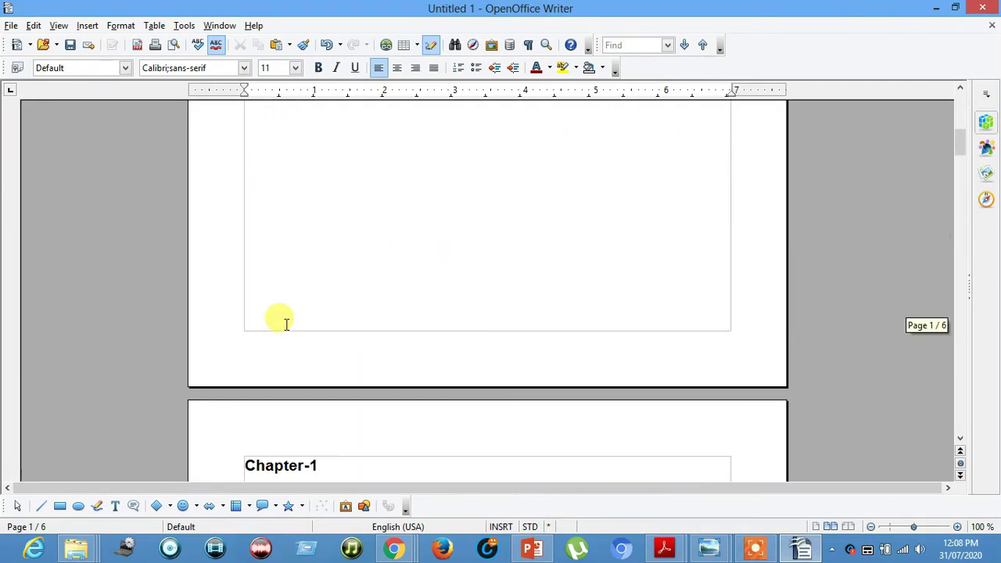
pyautogui.scroll(3, 357, 217)
pyautogui.click(287, 213)
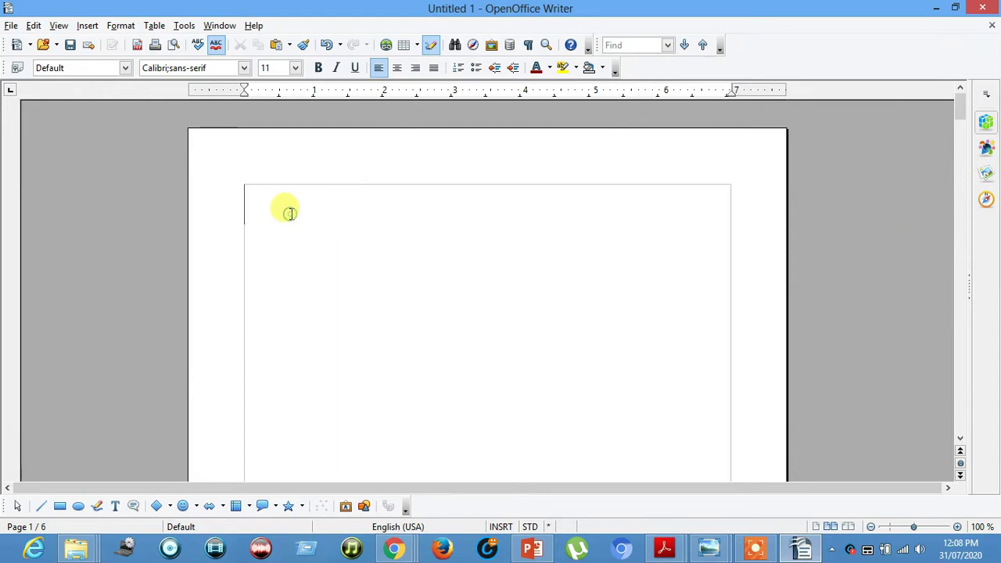
pyautogui.scroll(-3, 261, 217)
pyautogui.scroll(3, 261, 215)
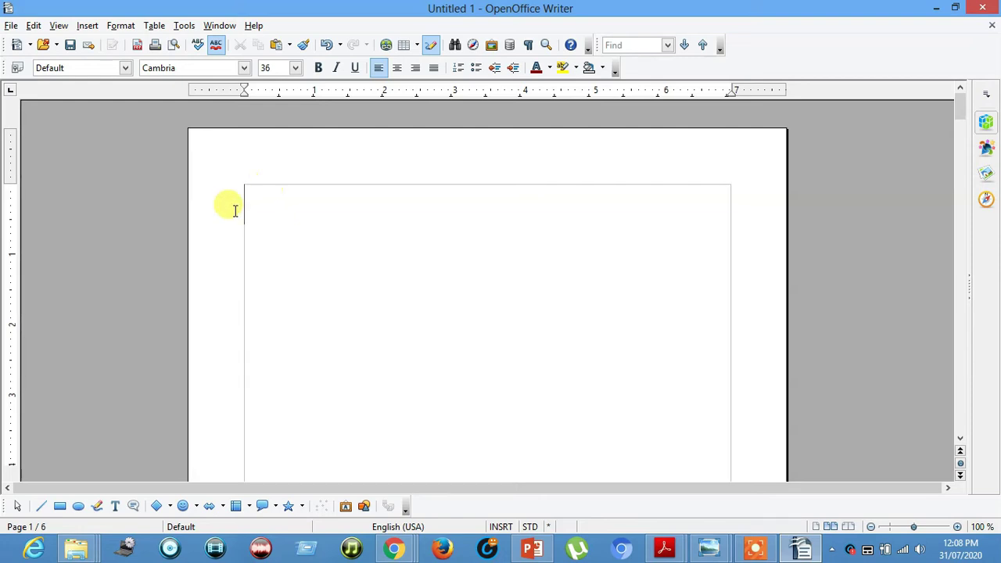
pyautogui.click(270, 200)
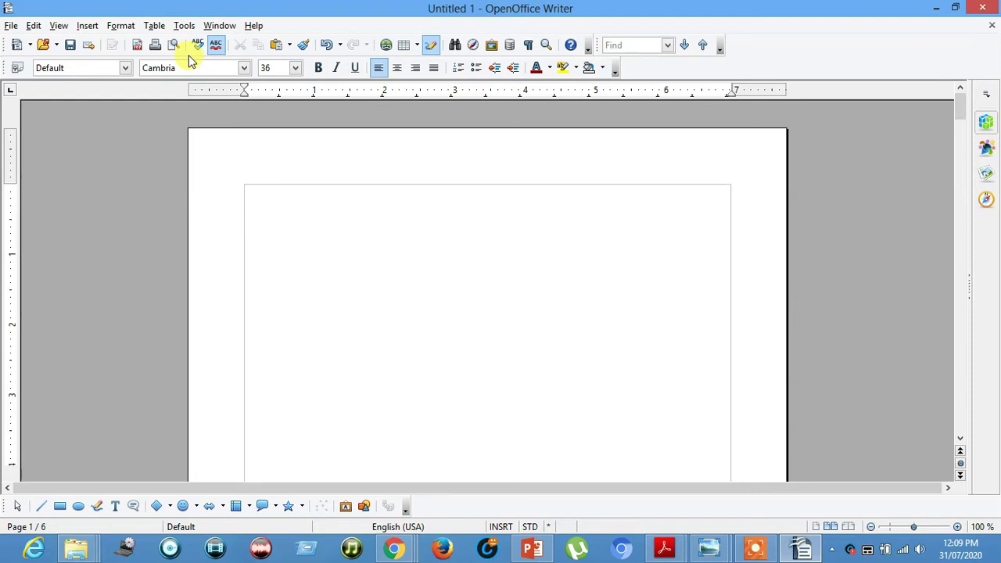
# - Look through the chapter pages to the end of the document and return to the first page
pyautogui.scroll(-10, 330, 252)
pyautogui.scroll(-20, 360, 344)
pyautogui.scroll(-15, 377, 373)
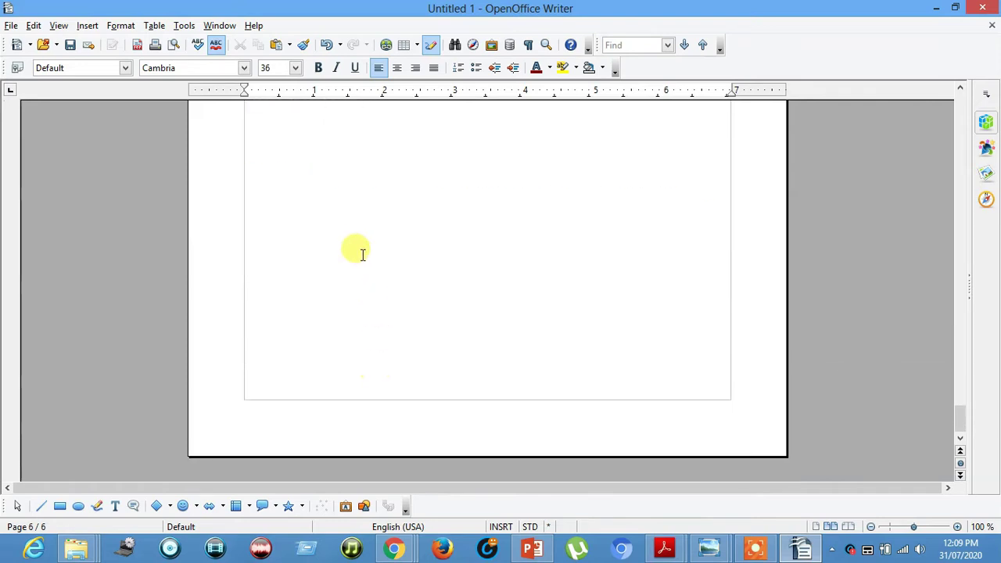
pyautogui.scroll(5, 364, 259)
pyautogui.click(348, 232)
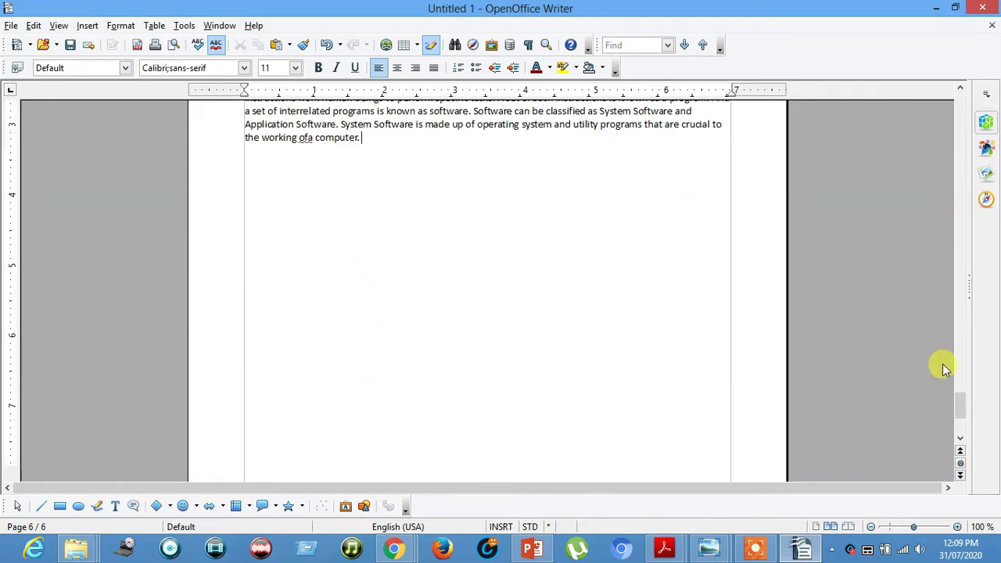
pyautogui.moveTo(960, 402); pyautogui.dragTo(960, 105)
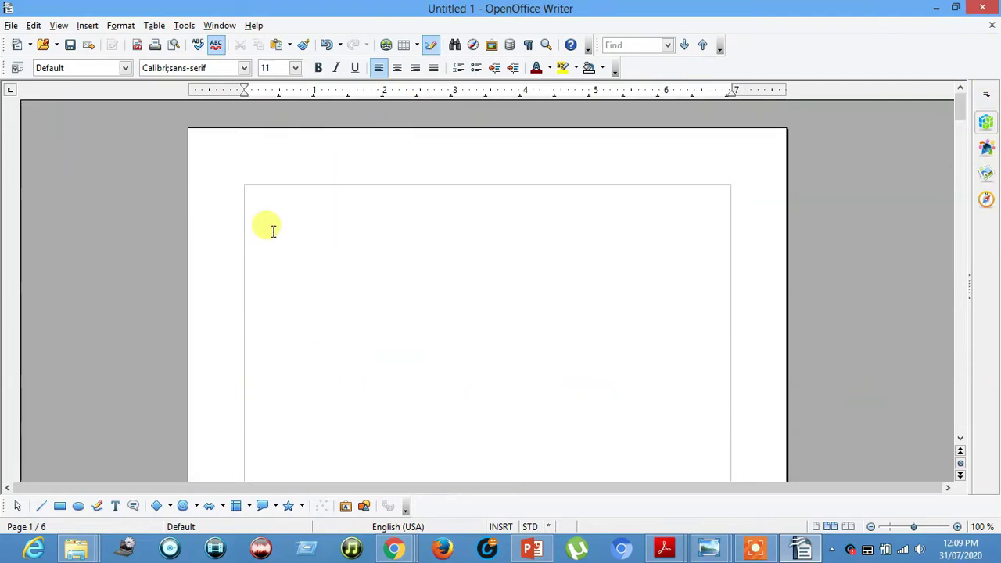
# - Open the Insert Index/Table dialog for the start of the blank first page
pyautogui.click(247, 194)
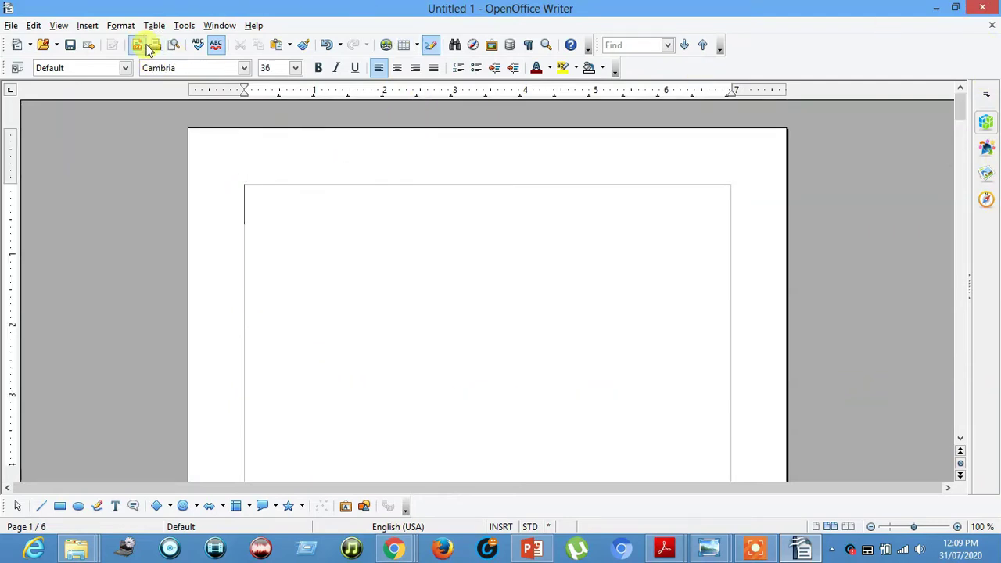
pyautogui.click(88, 25)
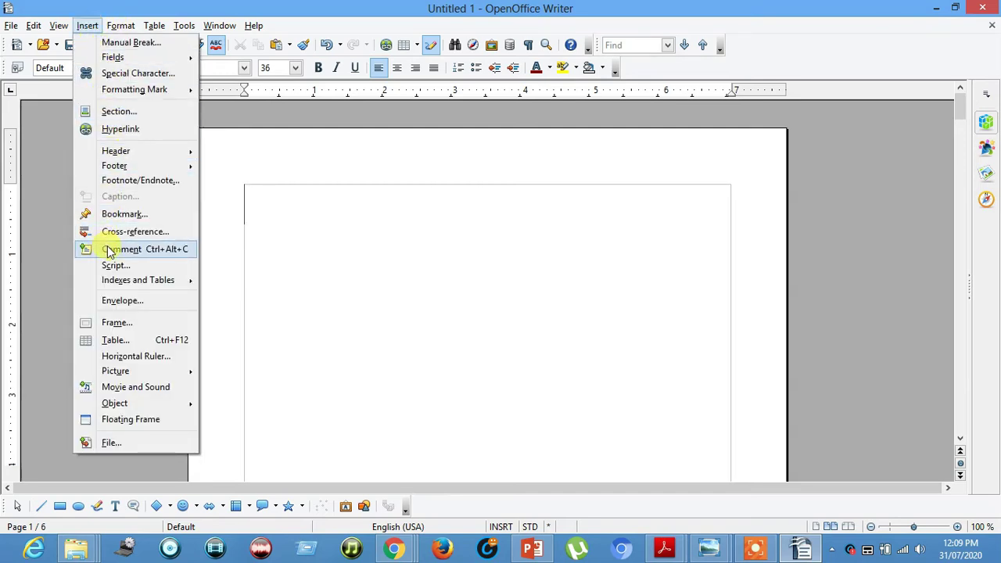
pyautogui.moveTo(157, 280)
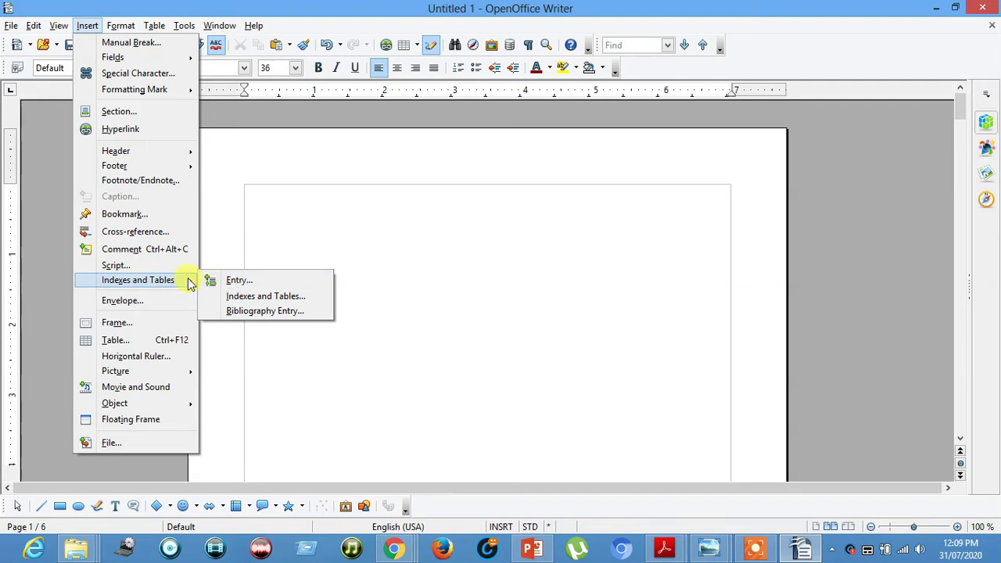
pyautogui.click(254, 297)
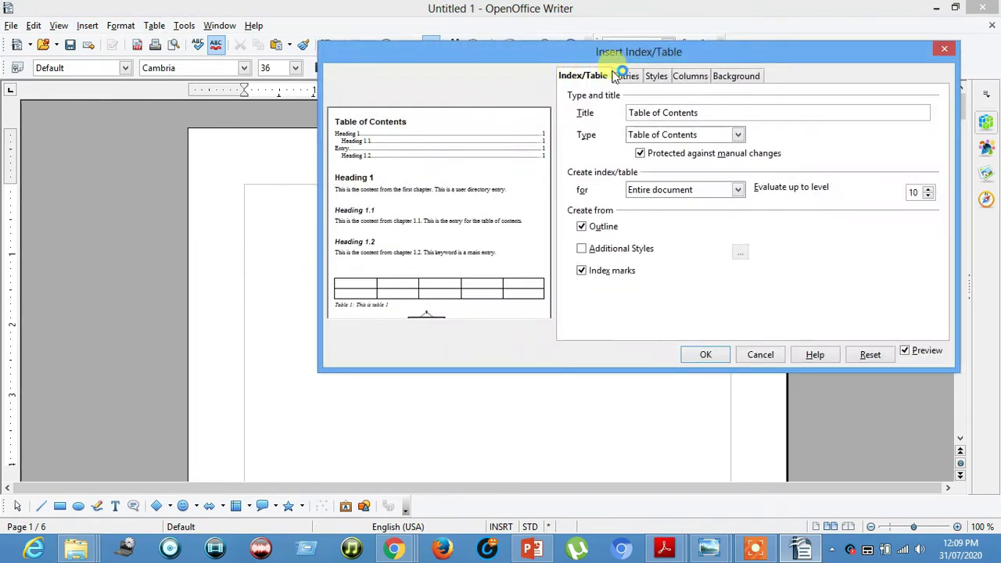
pyautogui.moveTo(629, 54); pyautogui.dragTo(489, 105)
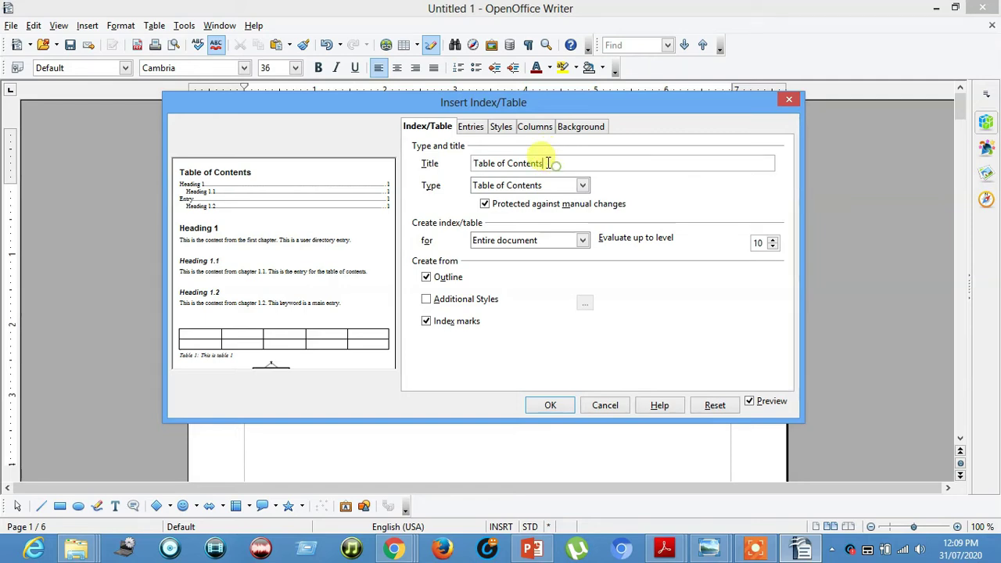
# - Keep the index title and type as Table of Contents, protected against manual changes
pyautogui.moveTo(554, 162); pyautogui.dragTo(394, 139)
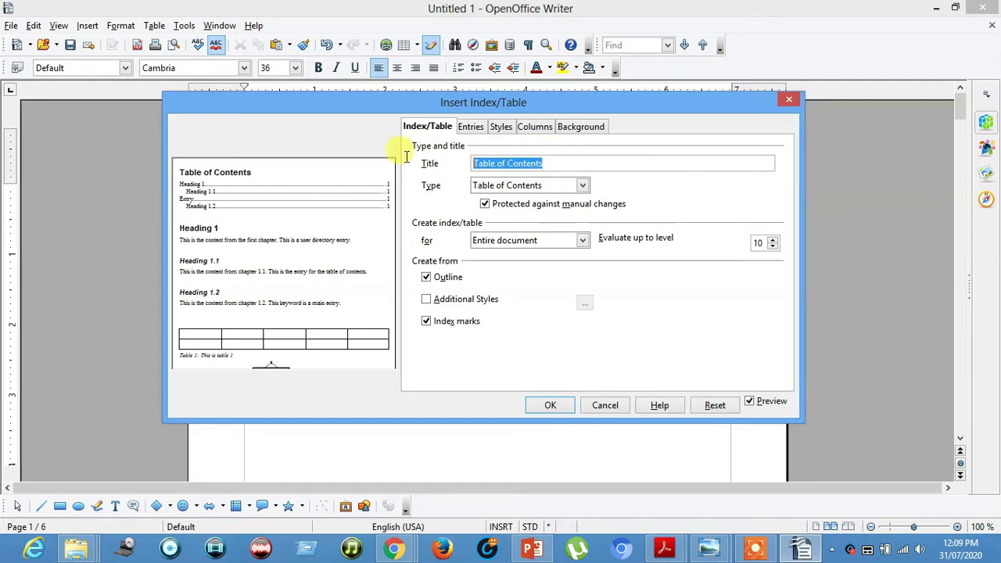
pyautogui.click(542, 162)
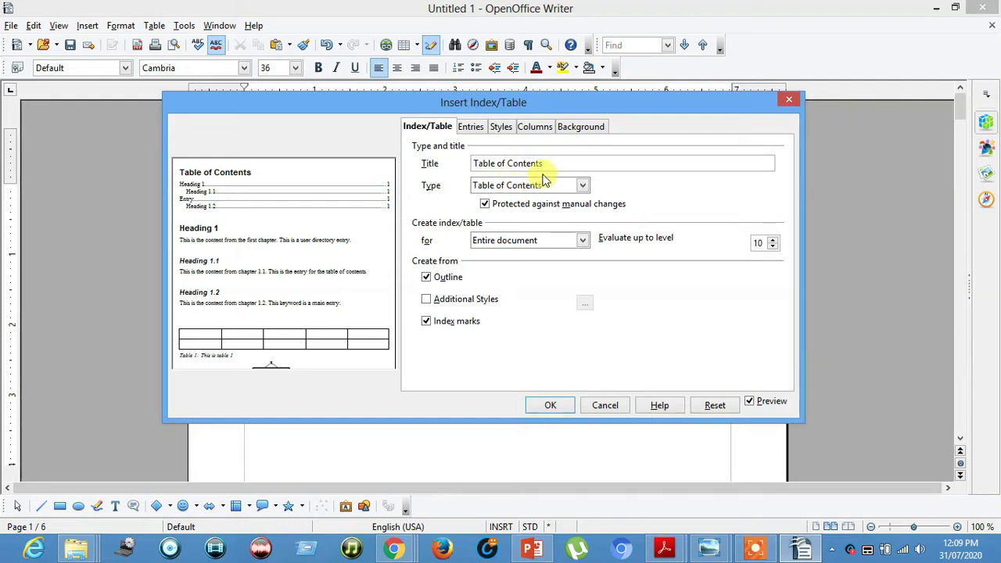
pyautogui.click(583, 187)
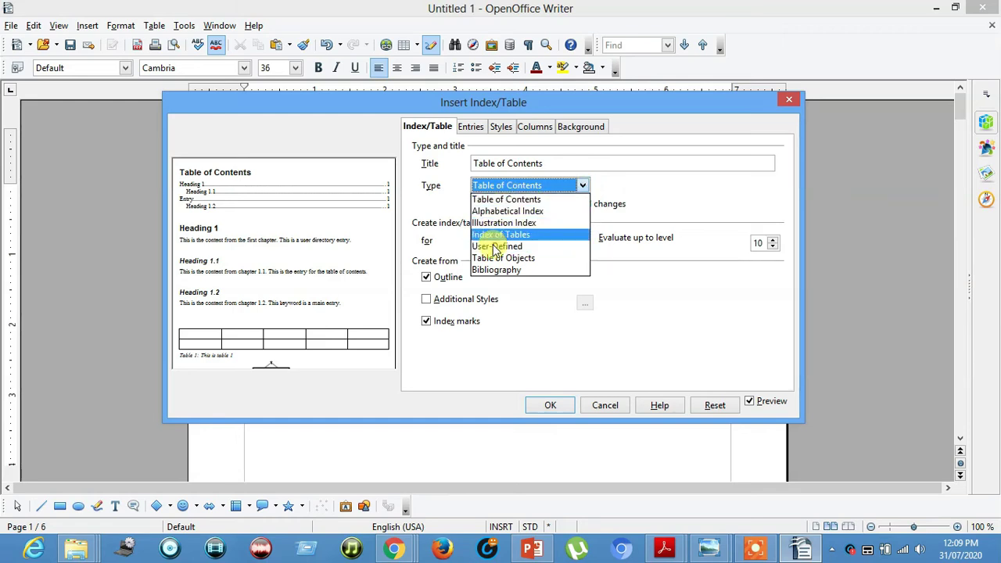
pyautogui.click(516, 188)
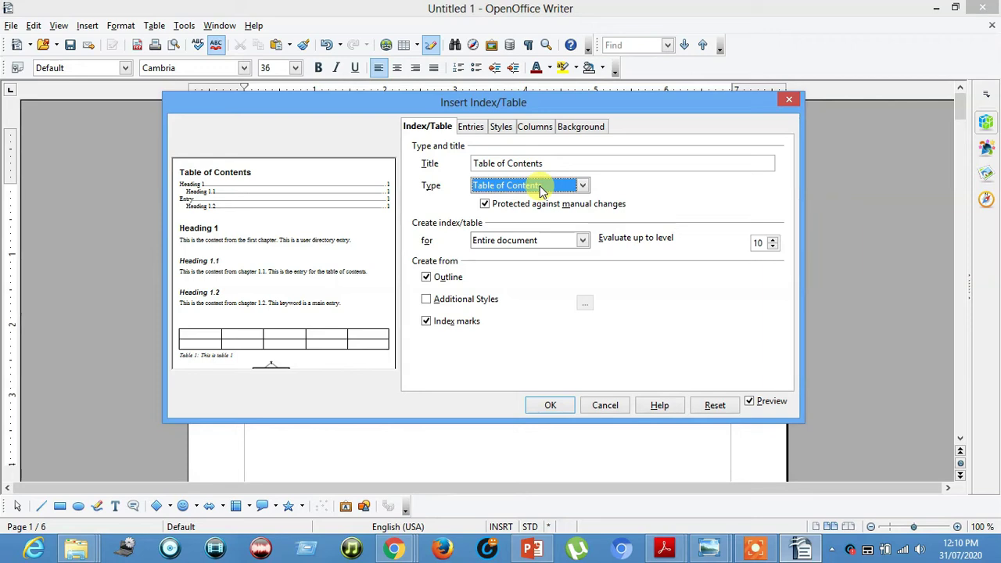
pyautogui.click(486, 205)
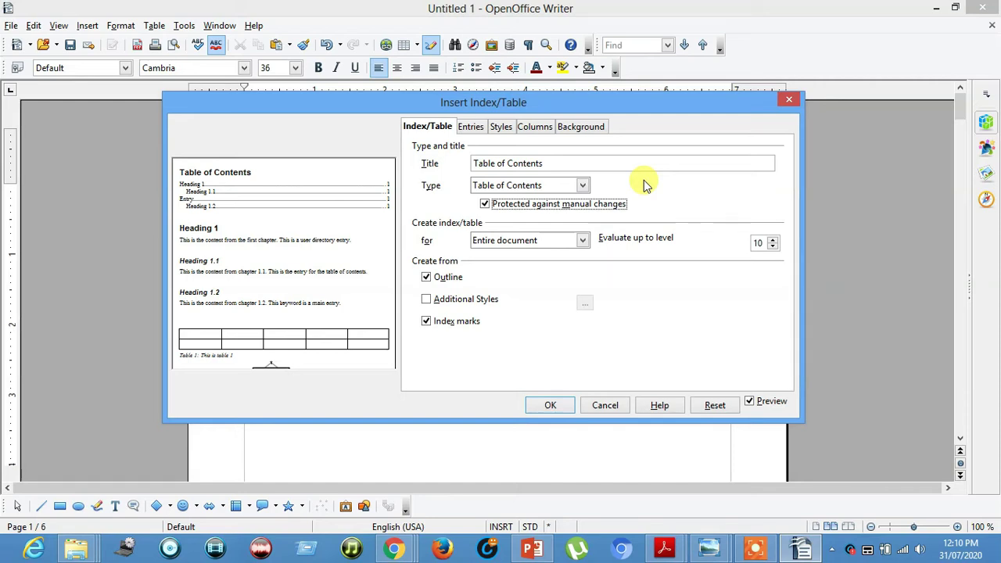
# - Compare the table preview with the Outline source disabled and enabled, leaving Outline enabled
pyautogui.click(456, 281)
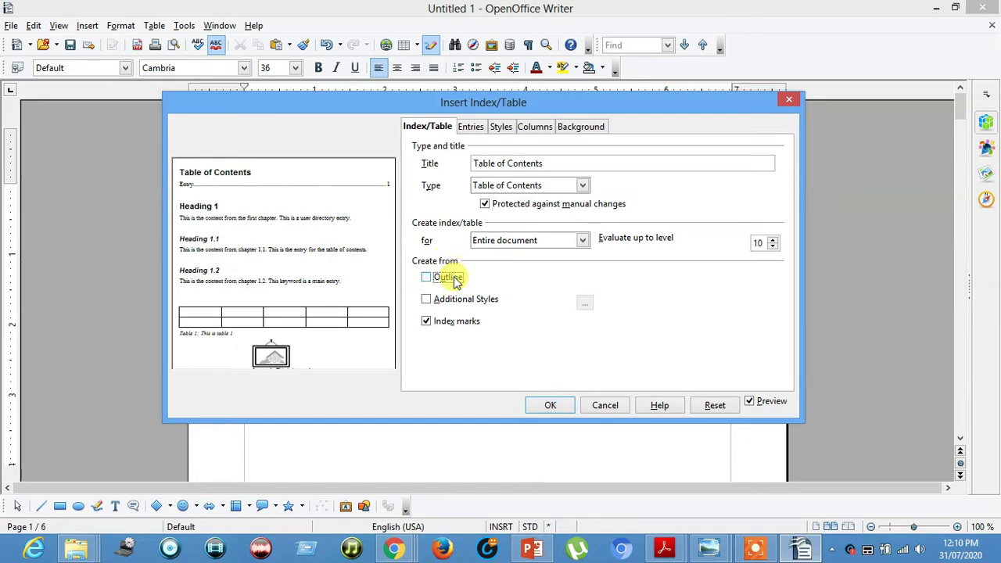
pyautogui.click(456, 280)
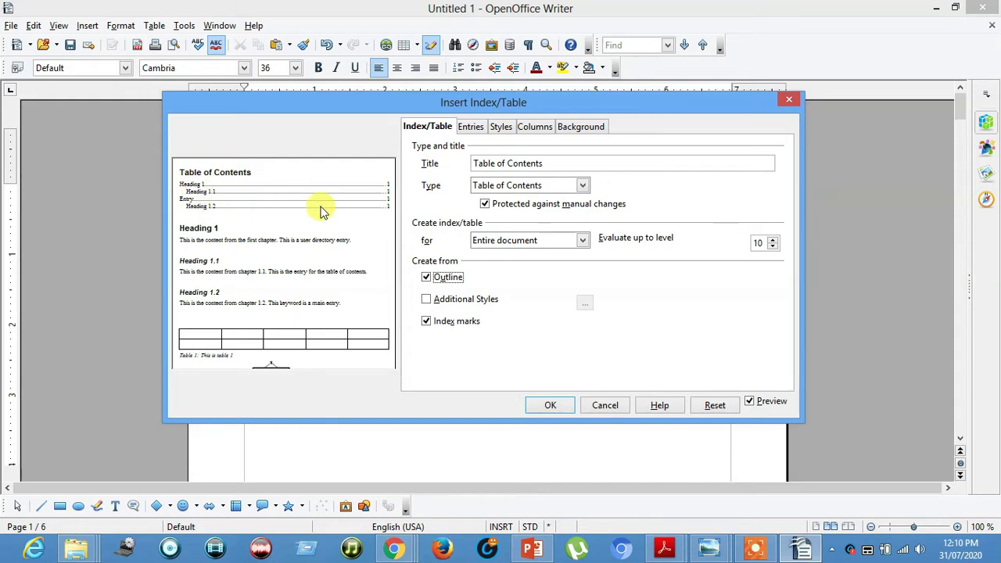
pyautogui.click(444, 277)
pyautogui.click(444, 278)
pyautogui.click(444, 277)
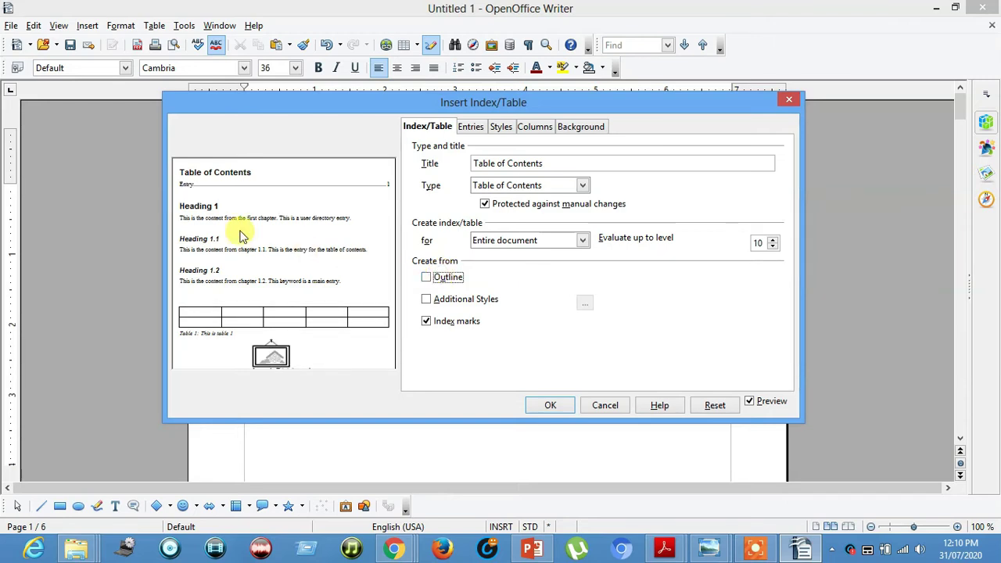
pyautogui.click(436, 279)
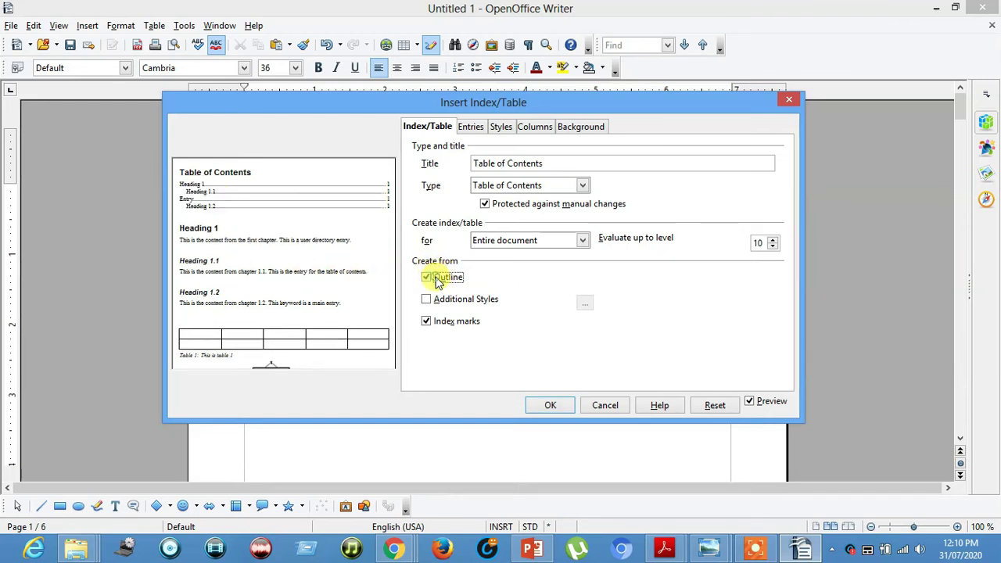
# - Compare the table preview with and without the Index marks source, leaving Index marks enabled
pyautogui.click(470, 322)
pyautogui.click(470, 322)
pyautogui.click(469, 322)
pyautogui.click(469, 322)
pyautogui.click(469, 322)
pyautogui.click(469, 322)
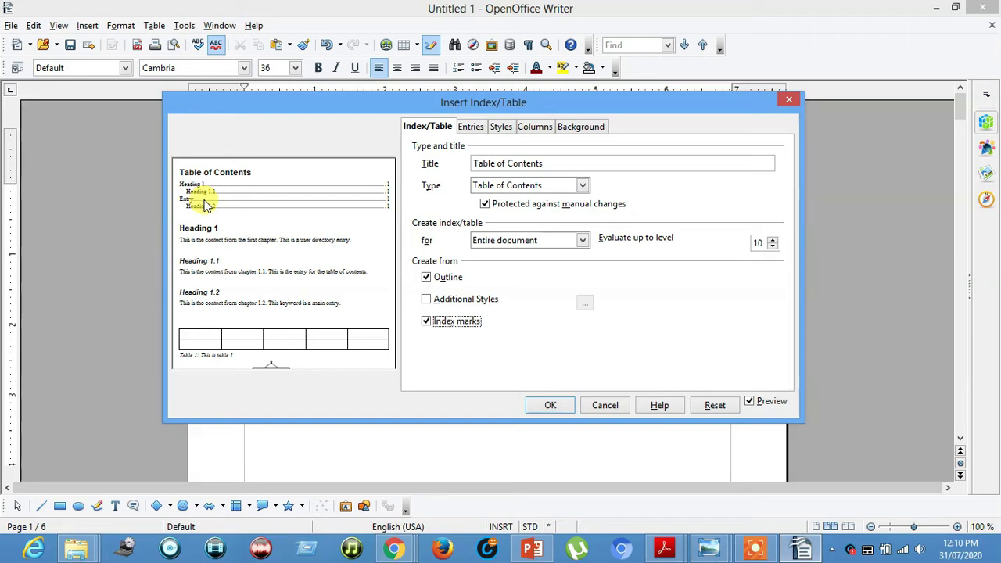
pyautogui.click(466, 323)
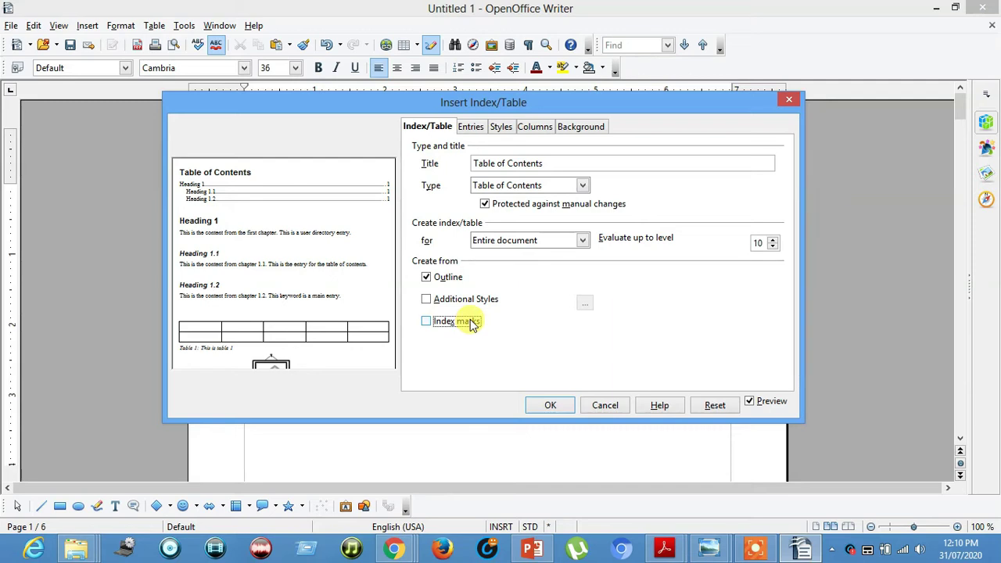
pyautogui.click(469, 322)
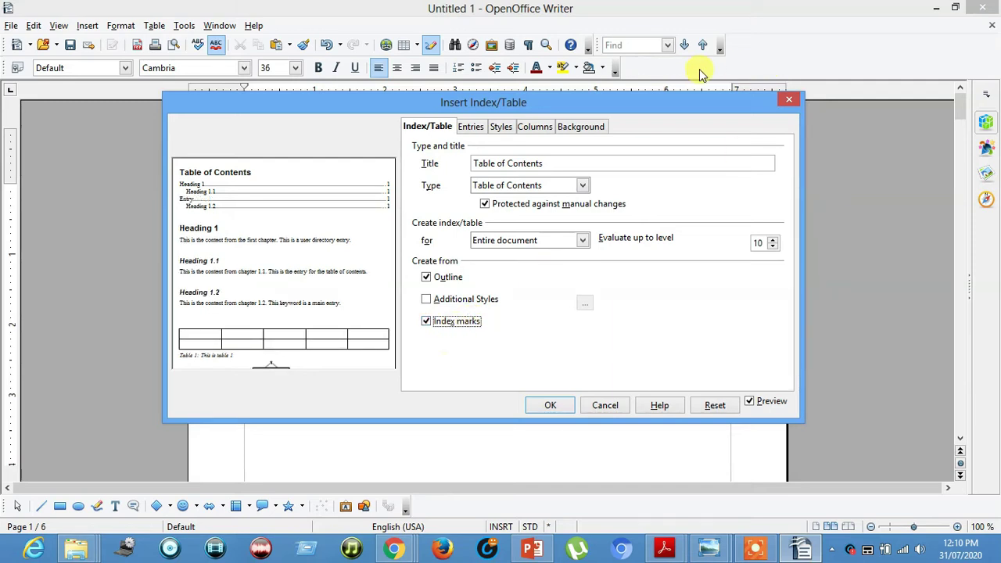
# - Insert the table of contents for the entire document and place the cursor below it
pyautogui.click(550, 405)
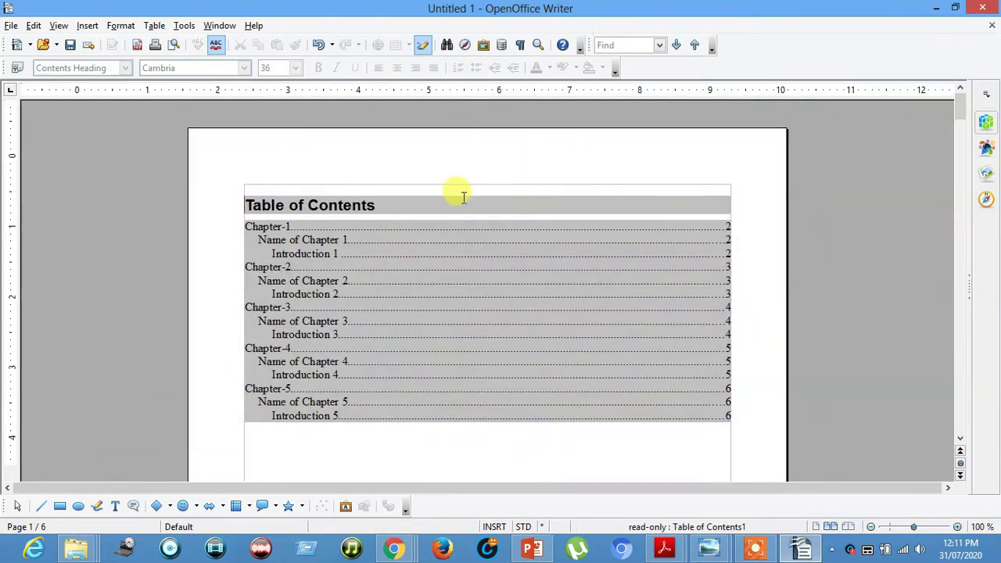
pyautogui.click(446, 431)
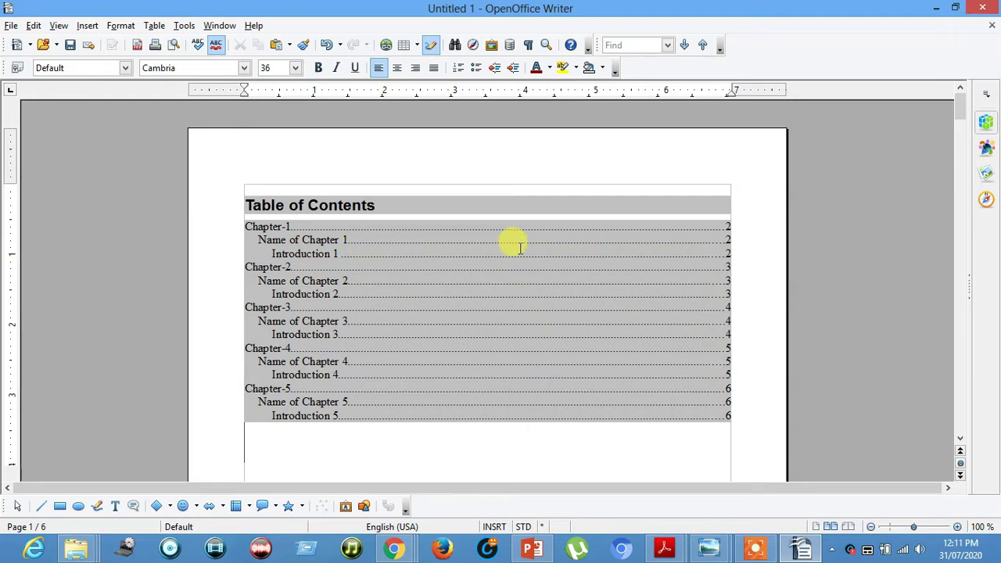
# - Look through the chapter pages and compare them with the page numbers in the table of contents
pyautogui.scroll(-10, 353, 253)
pyautogui.scroll(-4, 353, 335)
pyautogui.scroll(15, 352, 335)
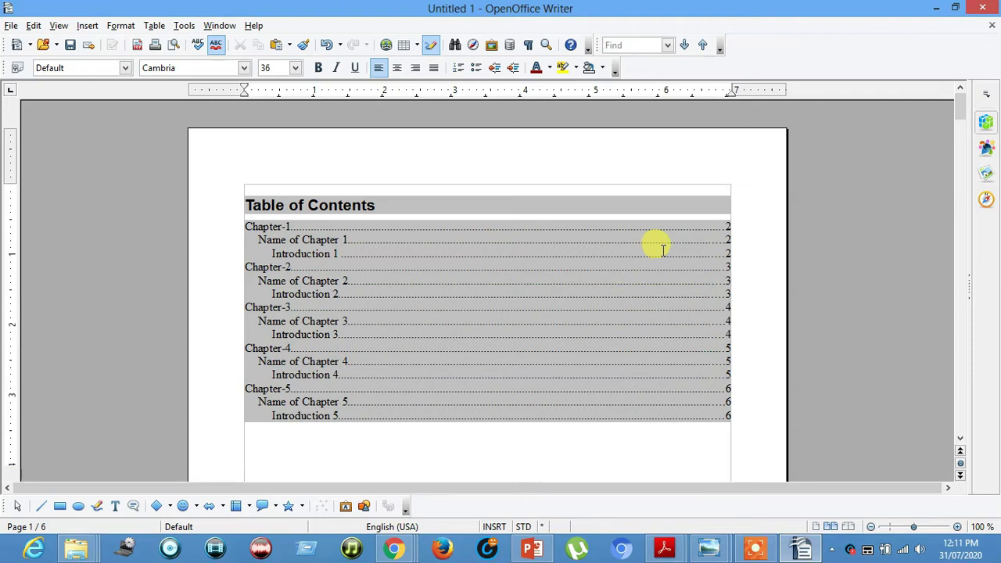
pyautogui.click(728, 228)
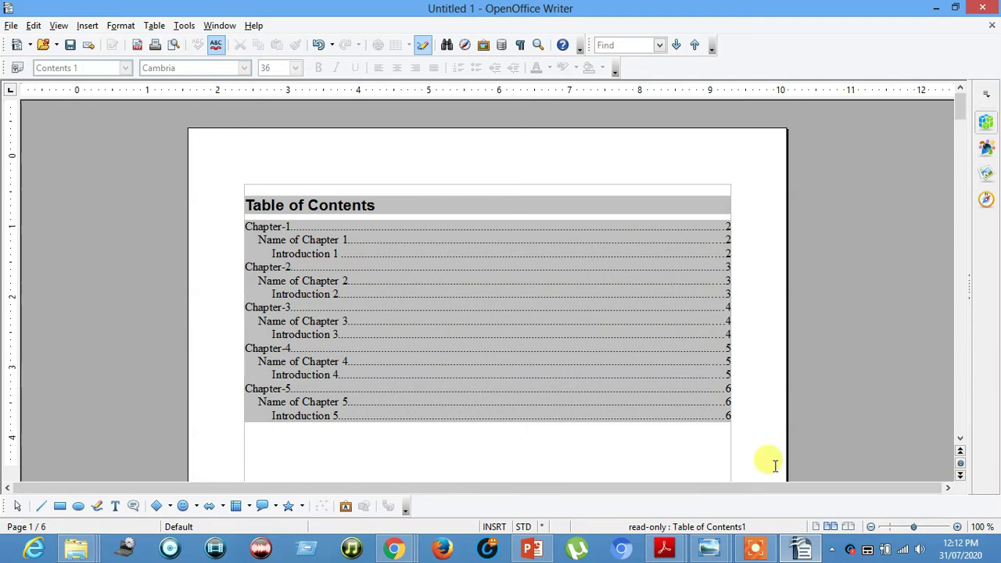
# - Review the "Create and customize table of contents" topic in IT X Syllabus.pdf in Adobe Acrobat Reader and return to the Writer document
pyautogui.click(665, 547)
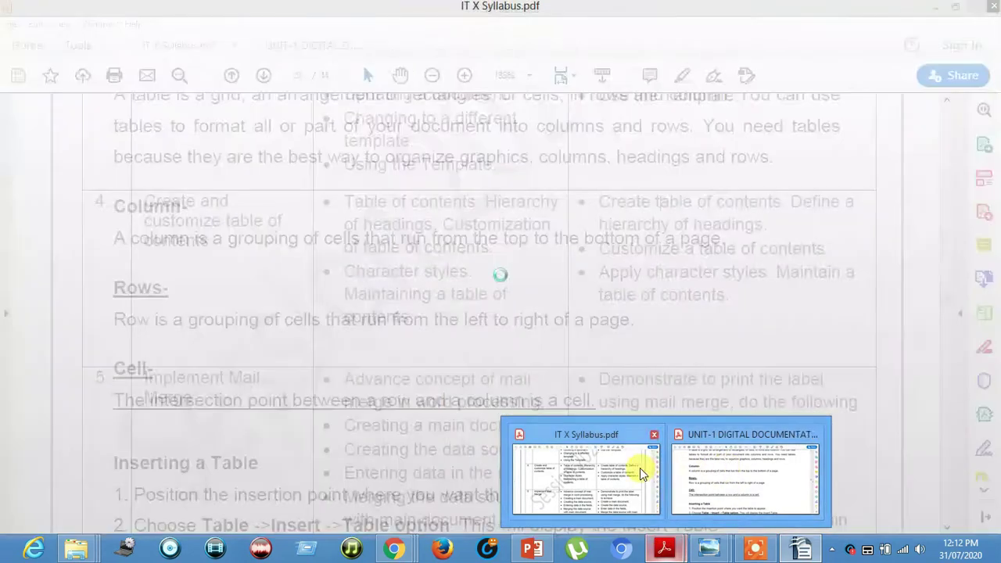
pyautogui.click(639, 467)
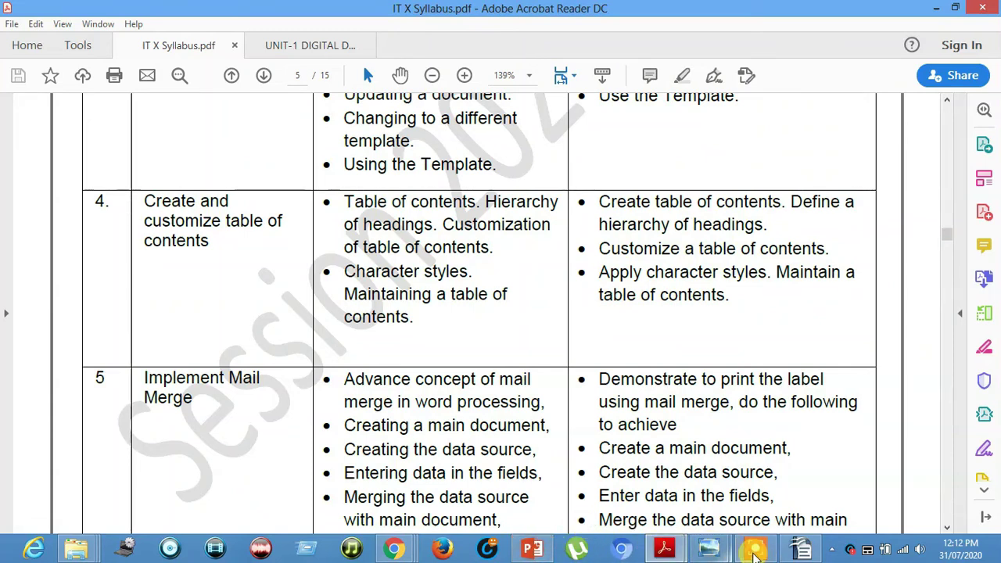
pyautogui.click(800, 547)
pyautogui.click(346, 239)
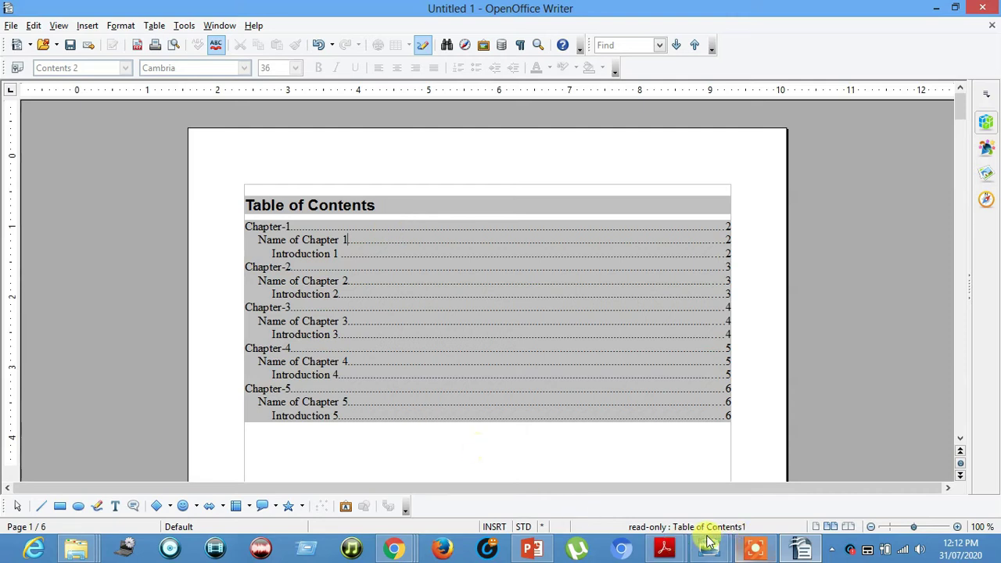
pyautogui.click(664, 547)
pyautogui.click(622, 473)
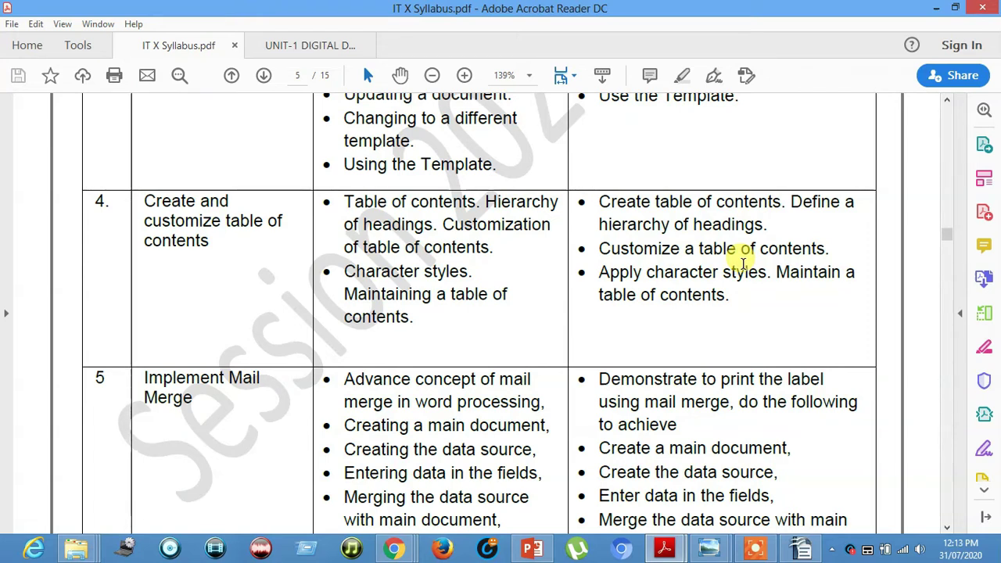
pyautogui.click(805, 549)
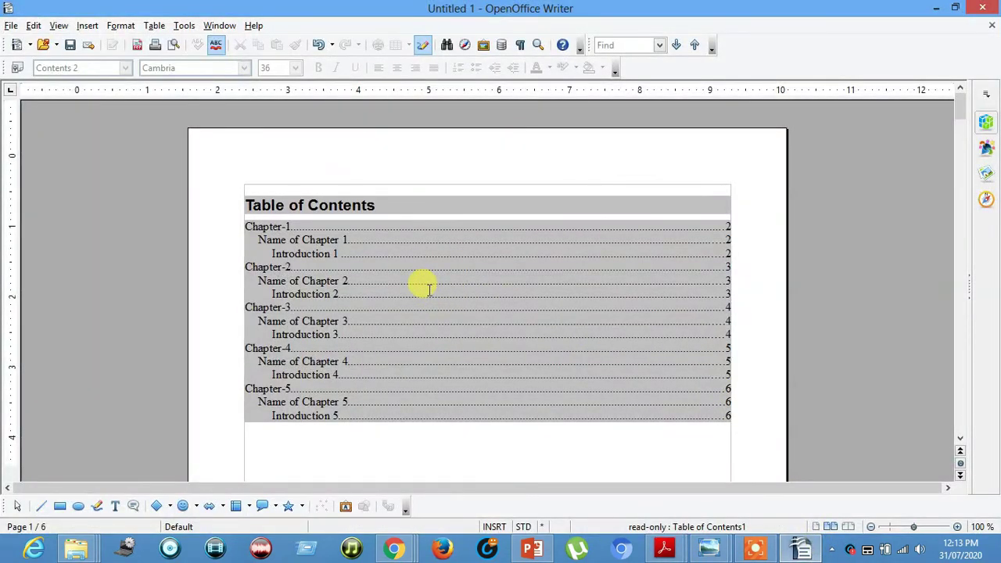
pyautogui.moveTo(670, 550)
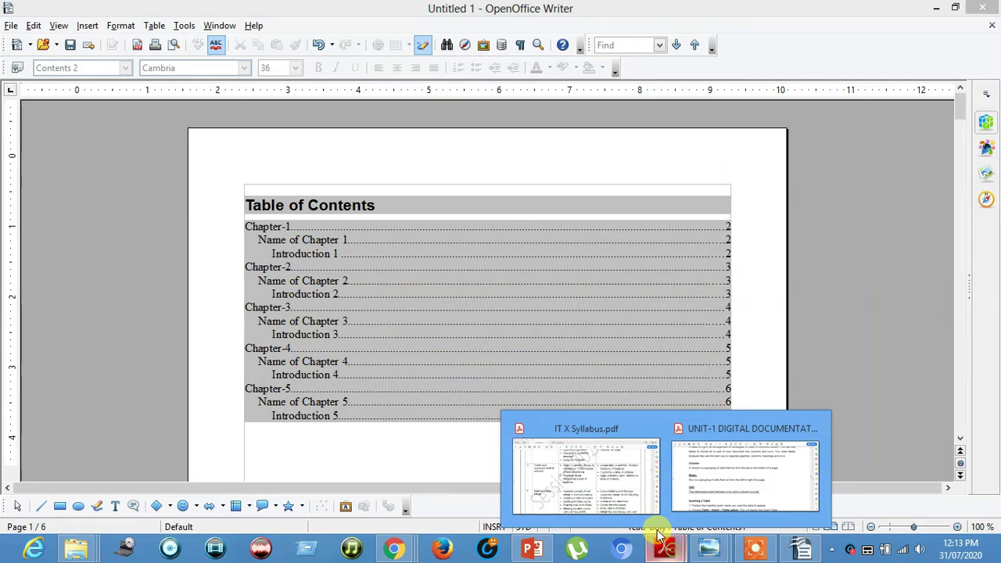
pyautogui.click(630, 481)
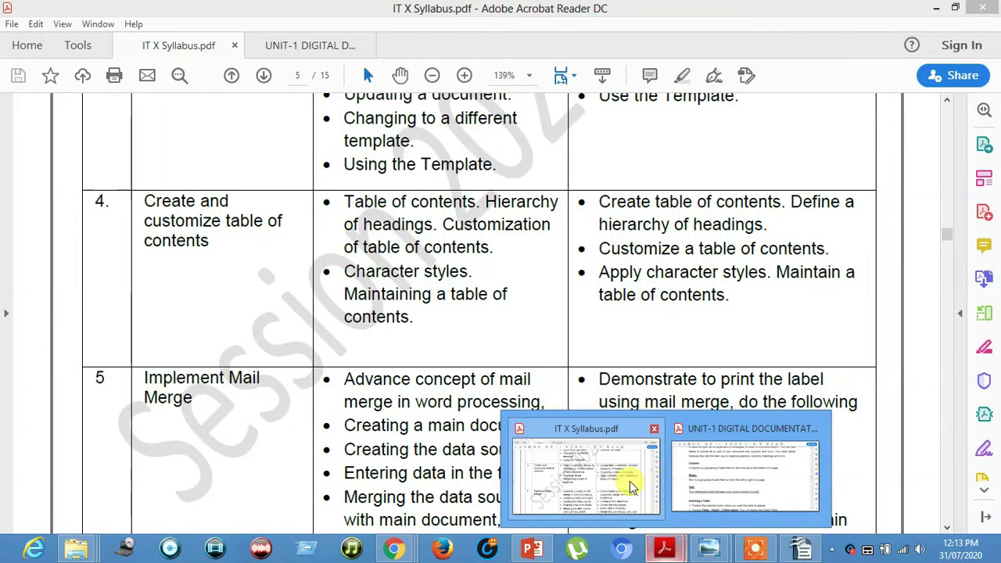
pyautogui.moveTo(757, 490)
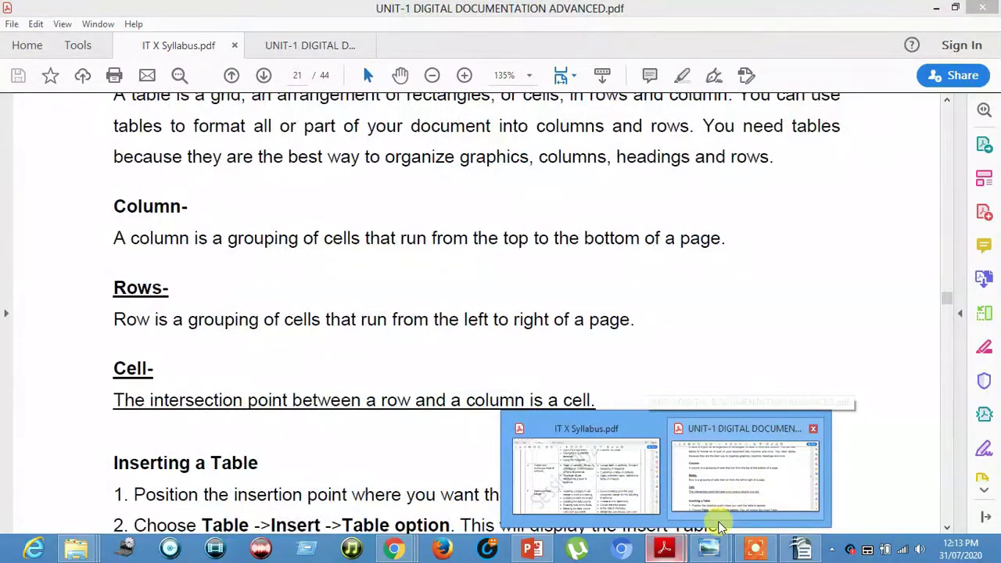
pyautogui.click(755, 549)
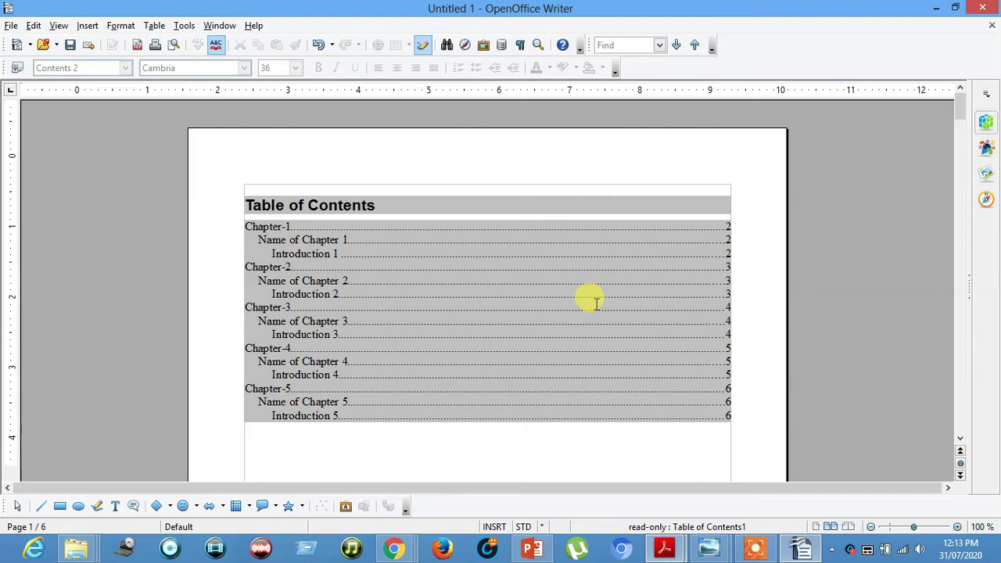
# - Check the index settings of the inserted table of contents and close them without editing
pyautogui.rightClick(588, 305)
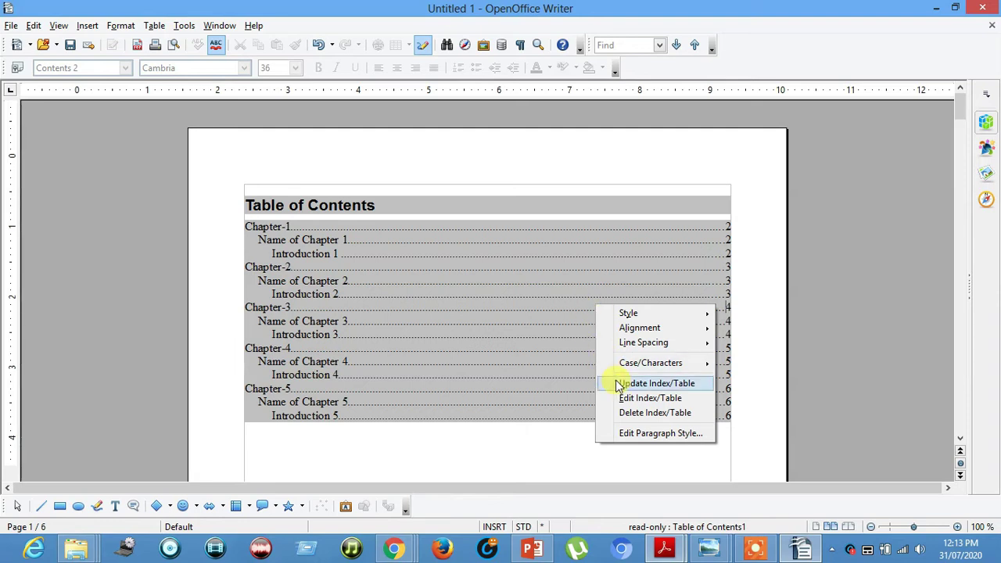
pyautogui.click(631, 400)
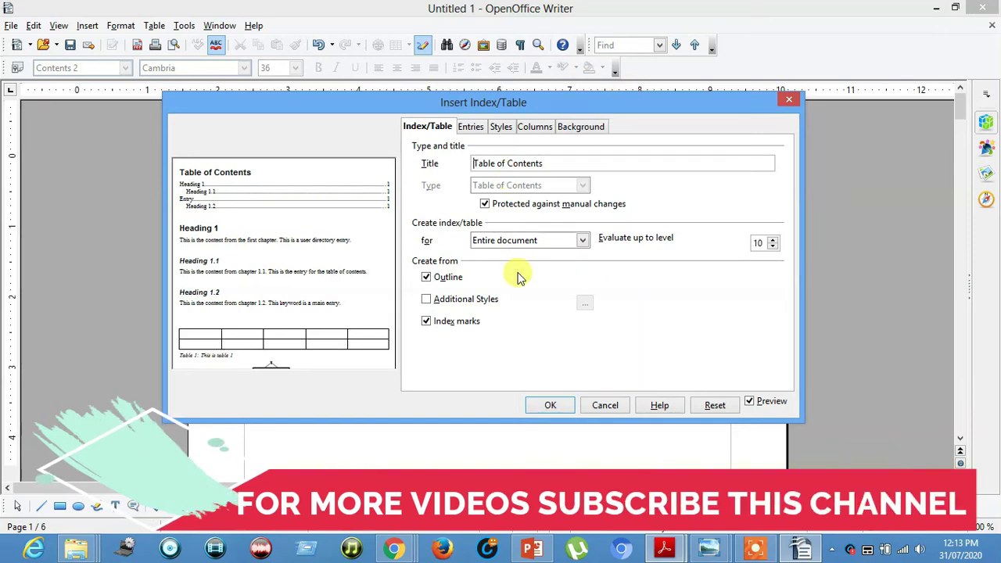
pyautogui.click(791, 99)
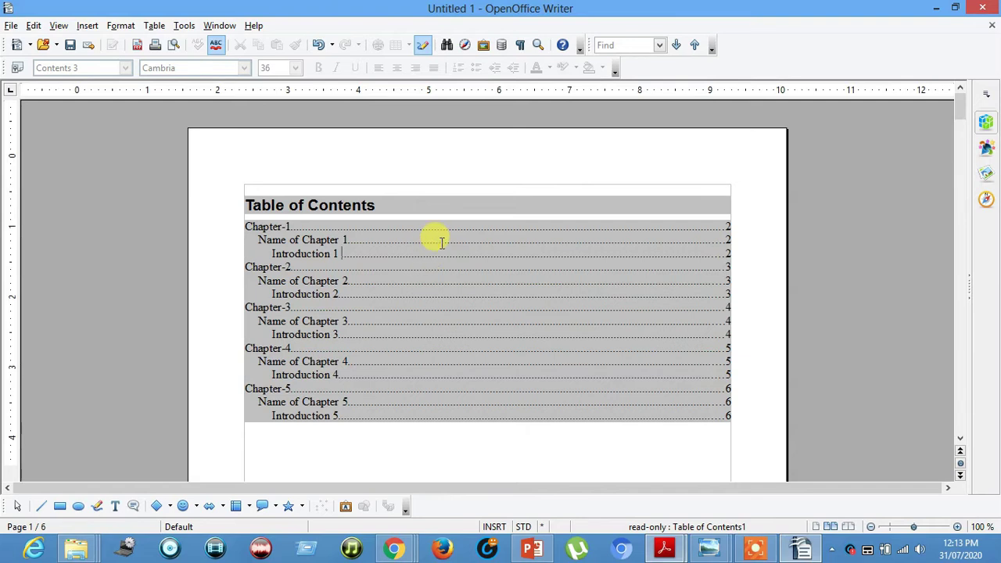
# - Try to delete the last character of the "Introduction 1" entry in the table of contents
pyautogui.press('BackSpace')
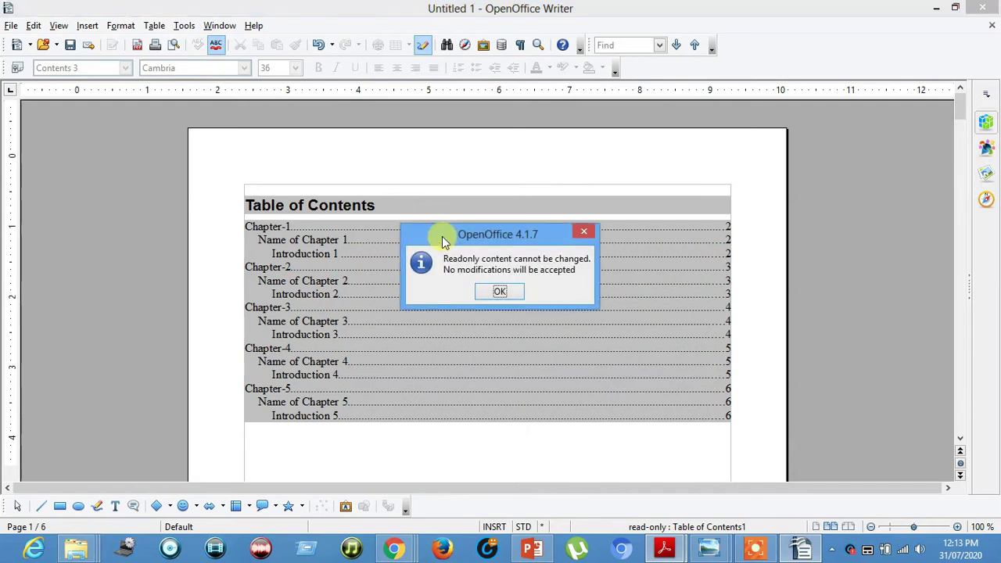
pyautogui.click(583, 231)
pyautogui.click(377, 265)
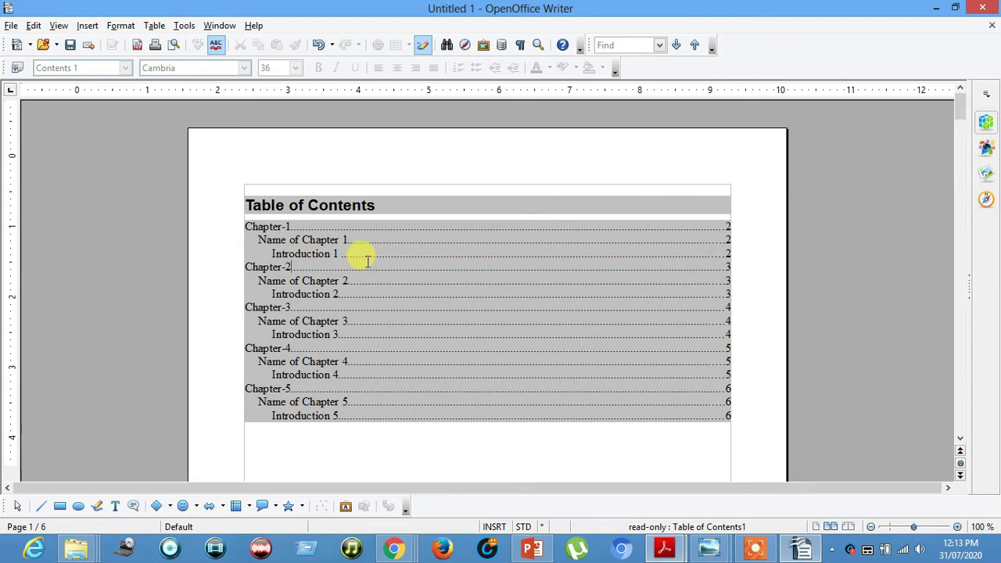
# - Turn off the protection against manual changes in the table of contents' index settings
pyautogui.rightClick(366, 264)
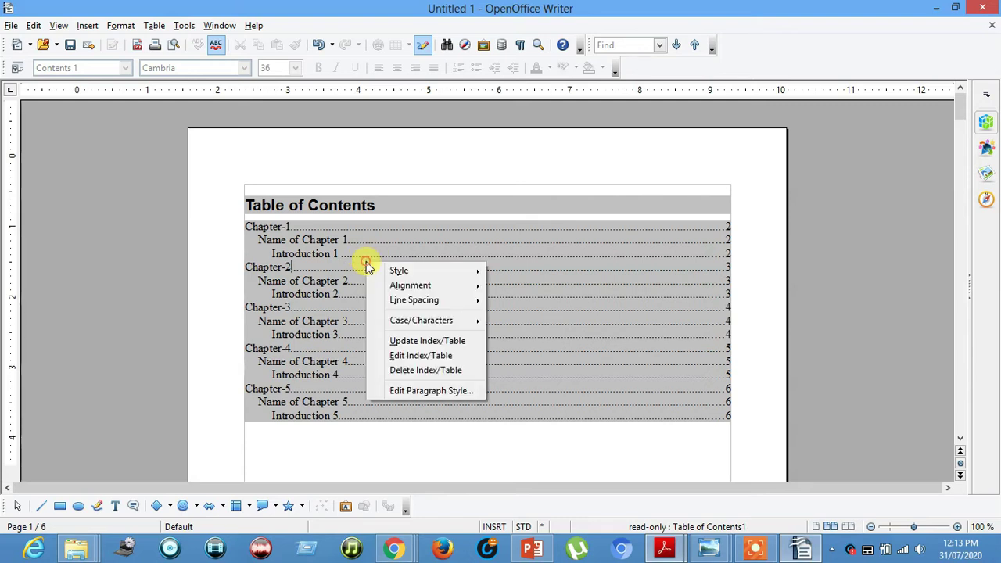
pyautogui.click(420, 355)
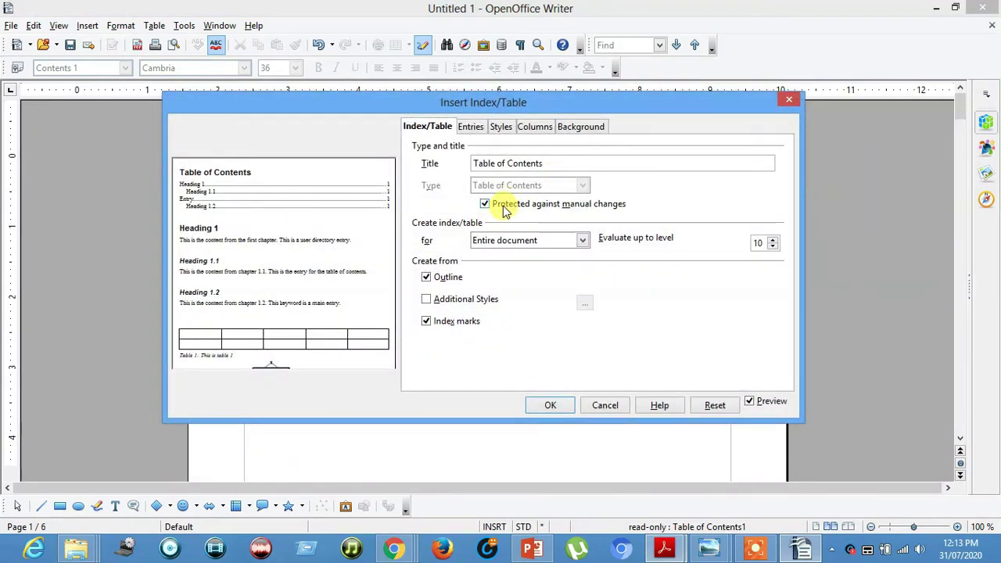
pyautogui.click(504, 210)
pyautogui.click(548, 404)
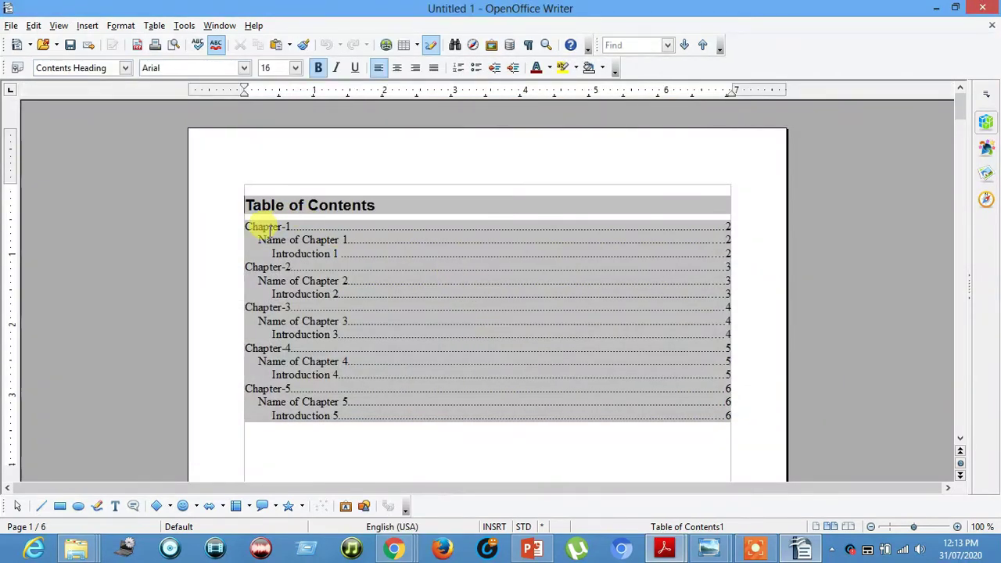
# - Try manual edits by joining the Chapter-1 entry to the table's title line and splitting it off, and undo all these edits
pyautogui.press('Down')
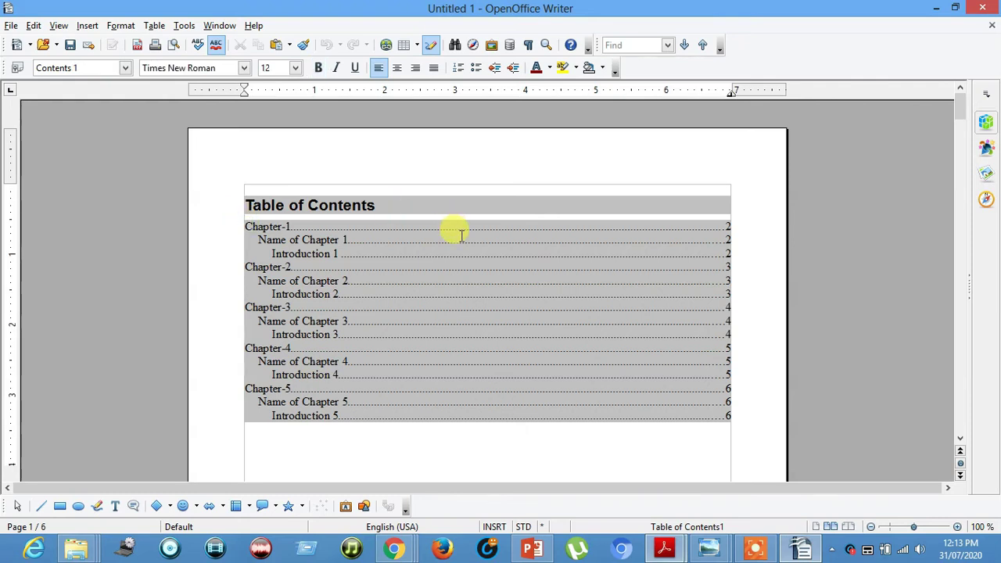
pyautogui.press('BackSpace')
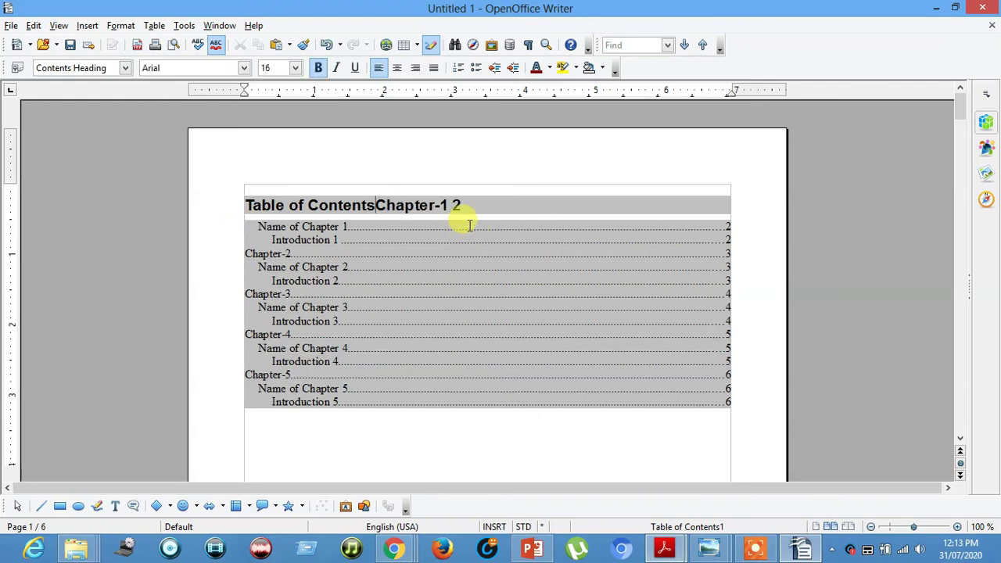
pyautogui.press('Return')
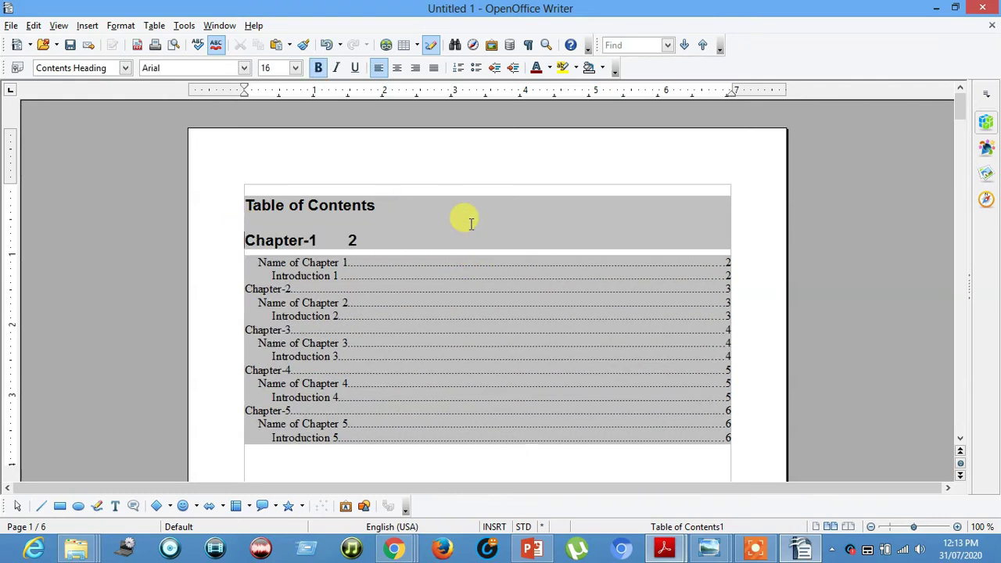
pyautogui.press('BackSpace')
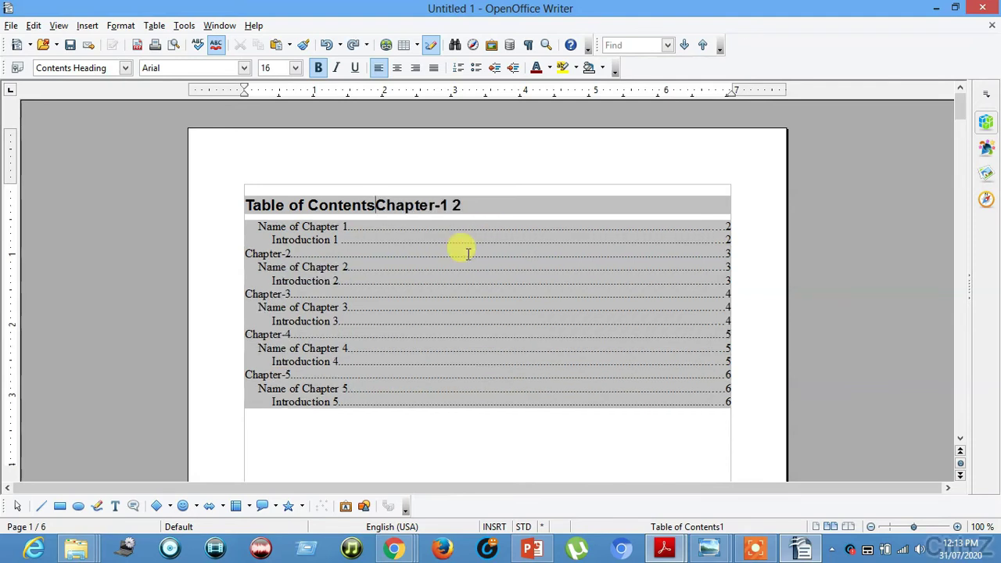
pyautogui.hotkey('ctrl', 'z')
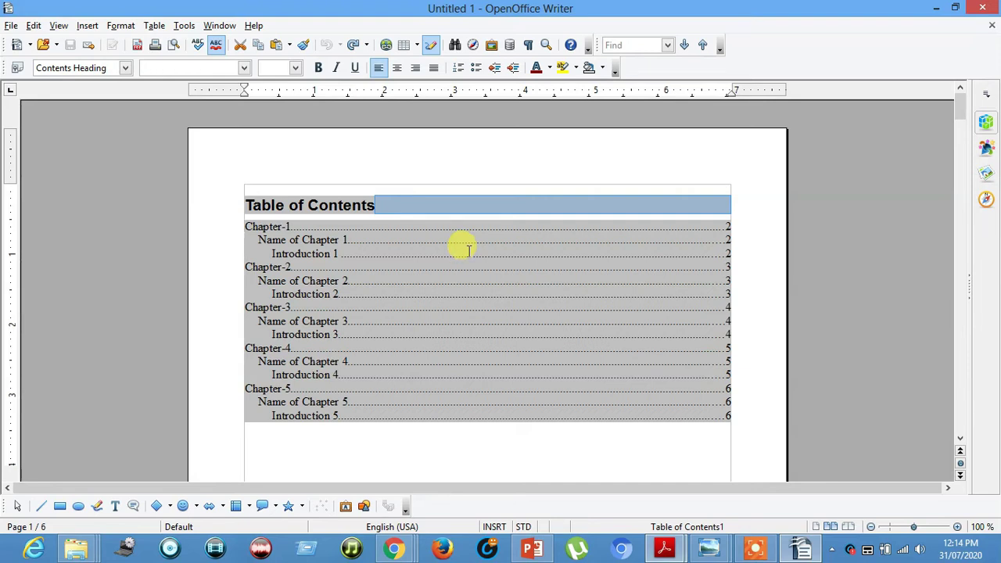
# - Turn the table of contents' protection against manual changes back on in its index settings
pyautogui.rightClick(447, 281)
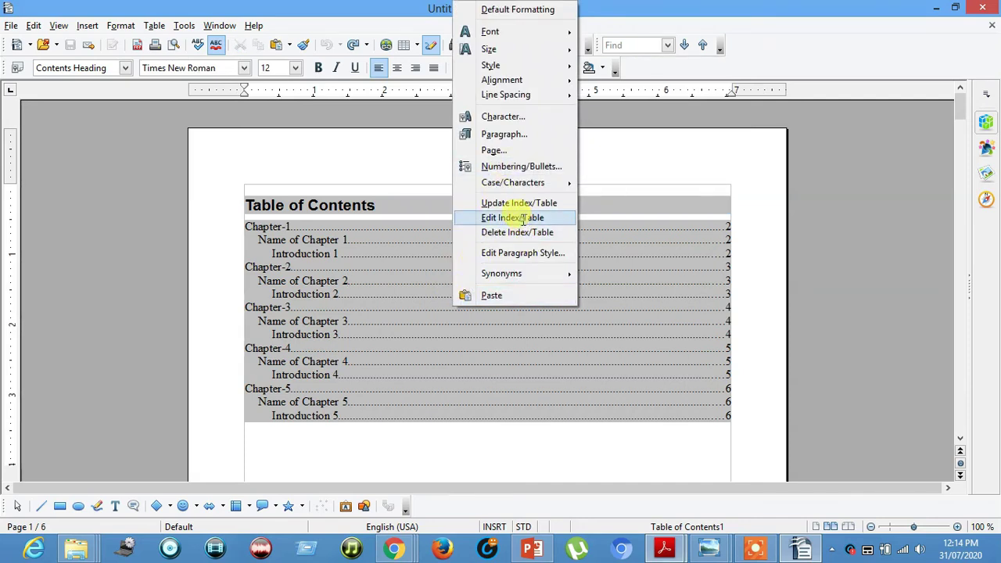
pyautogui.click(522, 220)
pyautogui.click(503, 206)
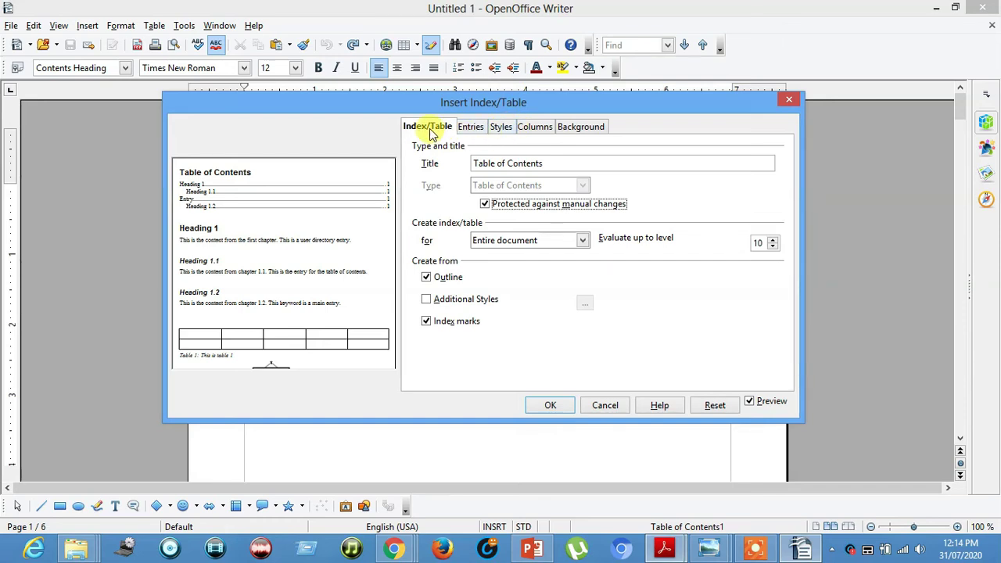
# - Give the table of contents a Turquoise 2 background color and apply the index settings
pyautogui.click(581, 128)
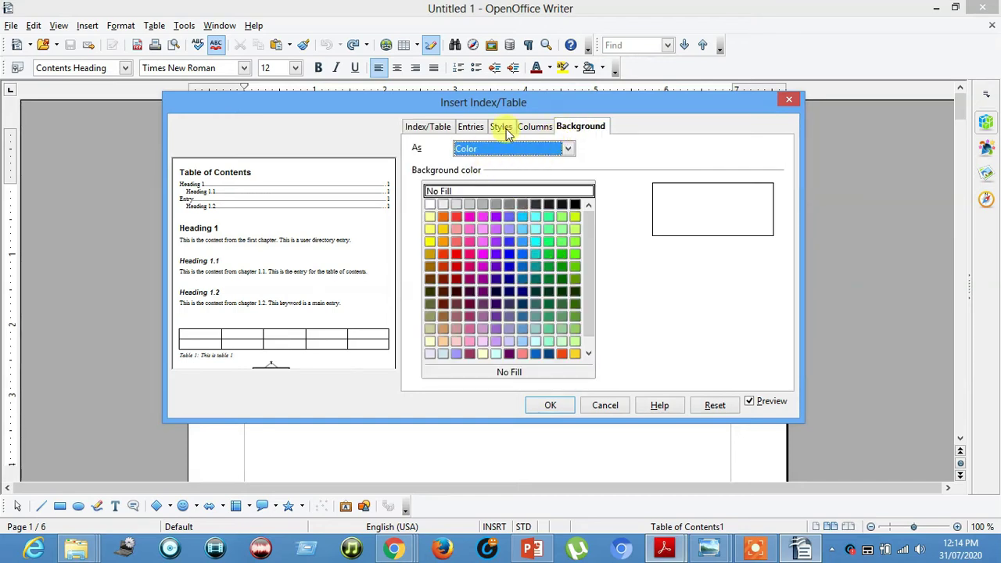
pyautogui.moveTo(536, 105); pyautogui.dragTo(764, 118)
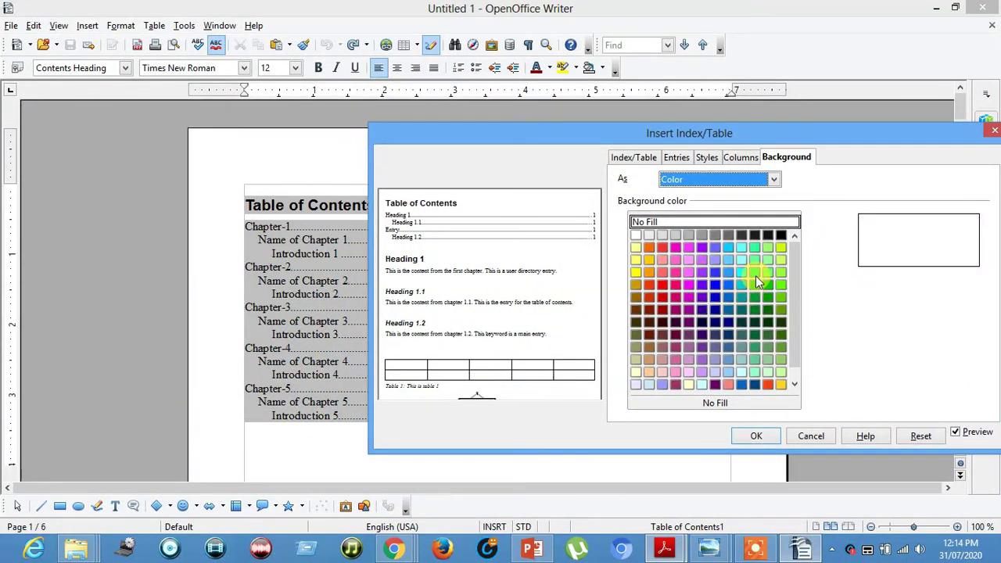
pyautogui.click(755, 270)
pyautogui.click(760, 436)
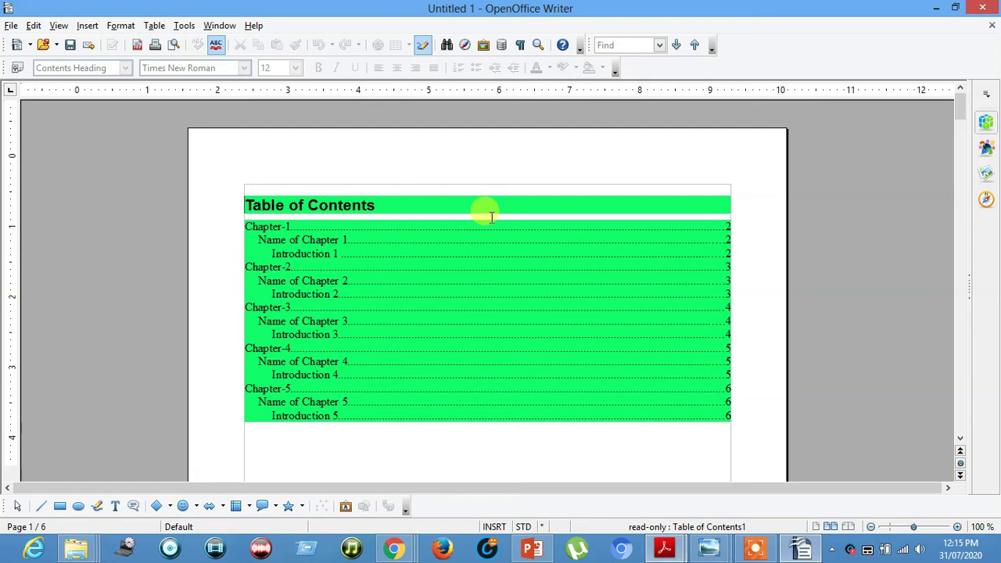
# - Arrange the table of contents in two columns of equal size
pyautogui.rightClick(485, 318)
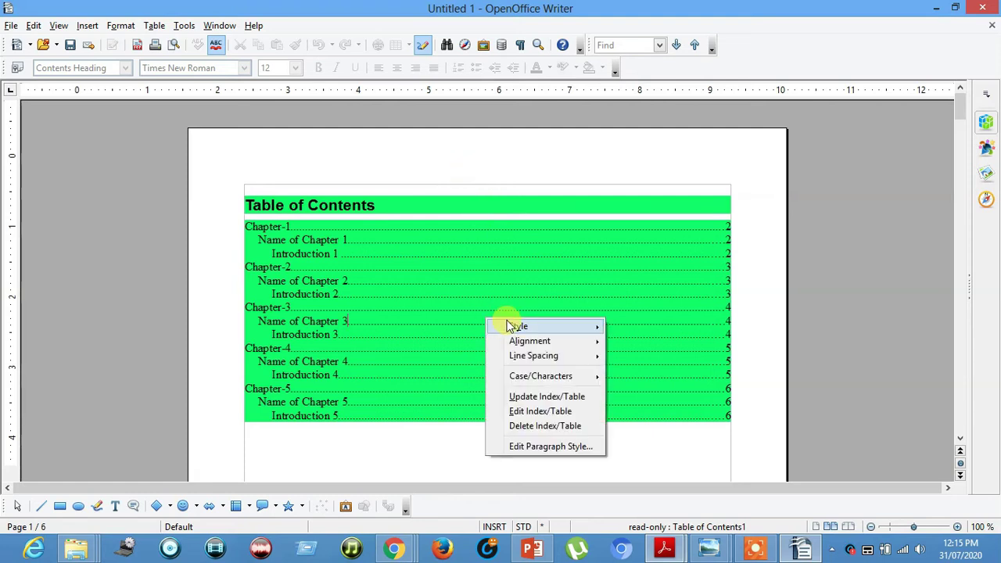
pyautogui.click(538, 411)
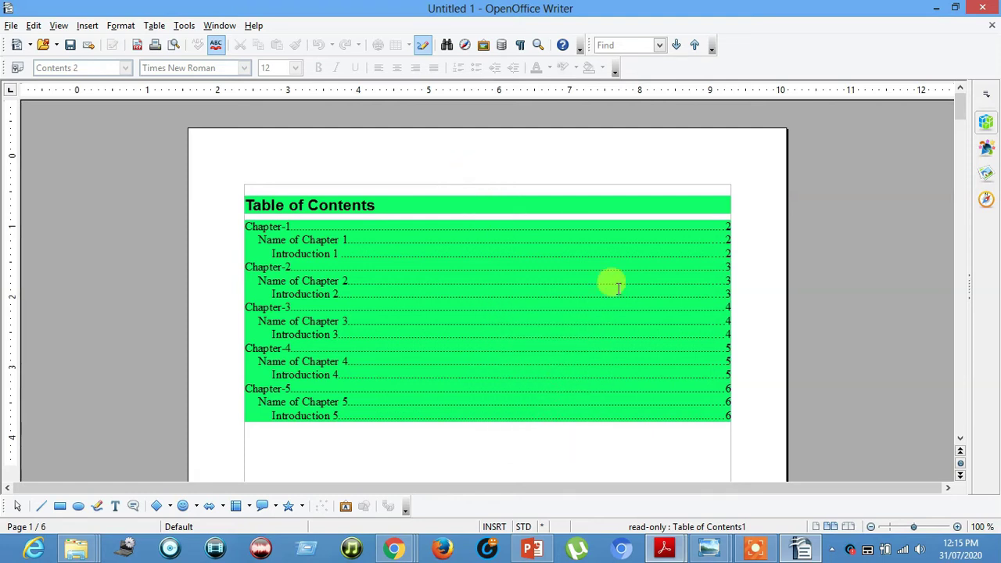
pyautogui.click(741, 157)
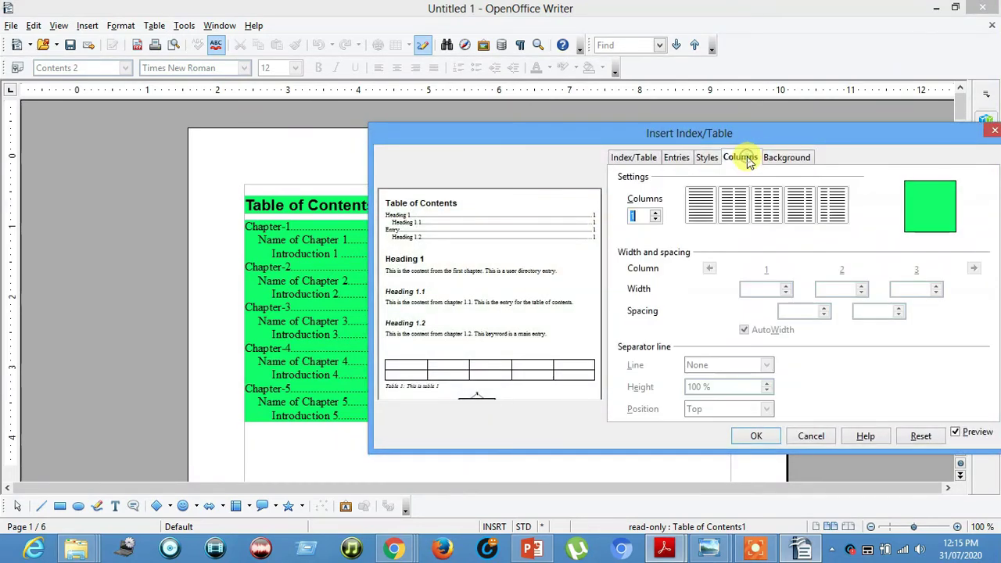
pyautogui.moveTo(770, 139); pyautogui.dragTo(701, 98)
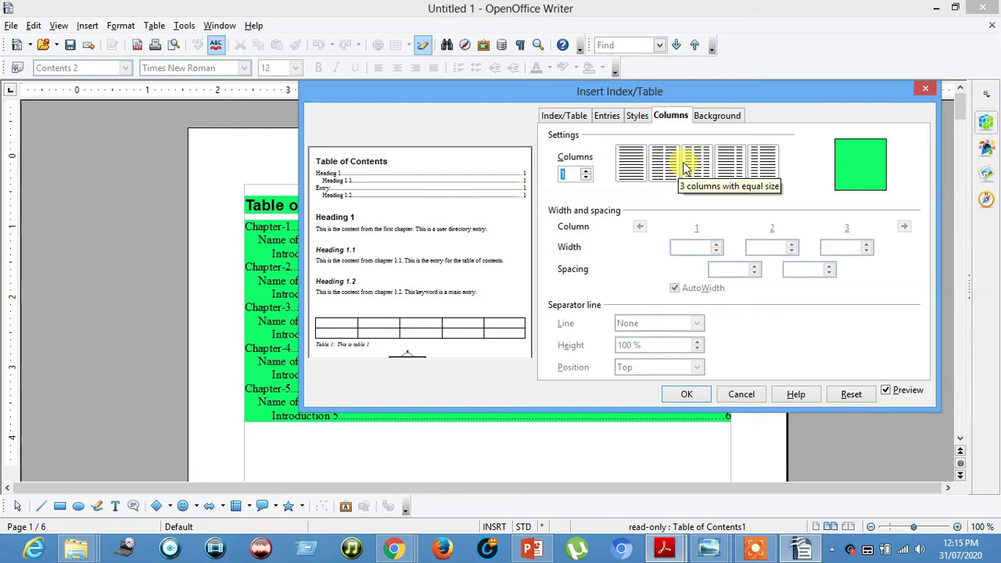
pyautogui.click(663, 163)
pyautogui.click(687, 394)
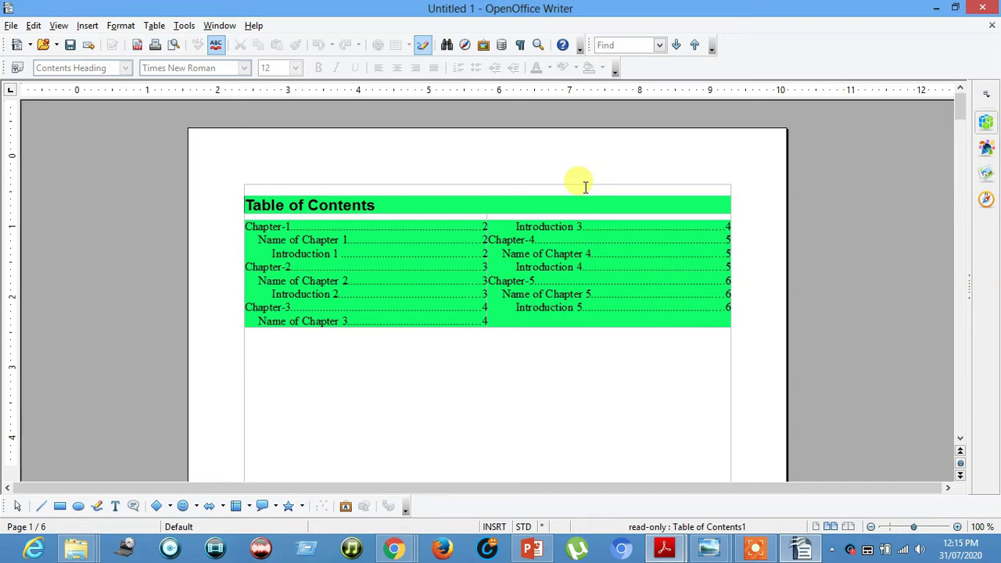
# - Return the table of contents to one column and set its background color to No Fill
pyautogui.rightClick(483, 243)
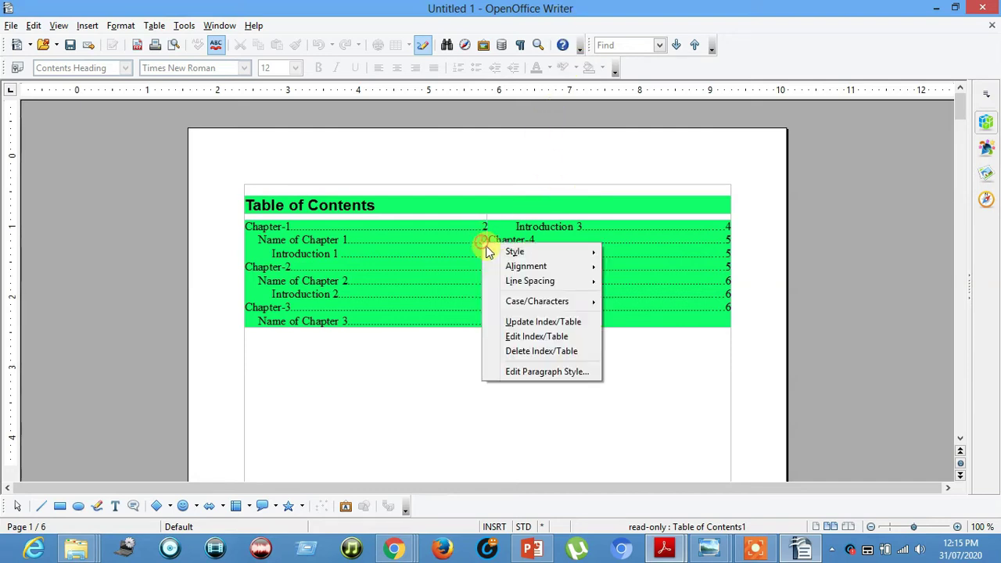
pyautogui.click(541, 337)
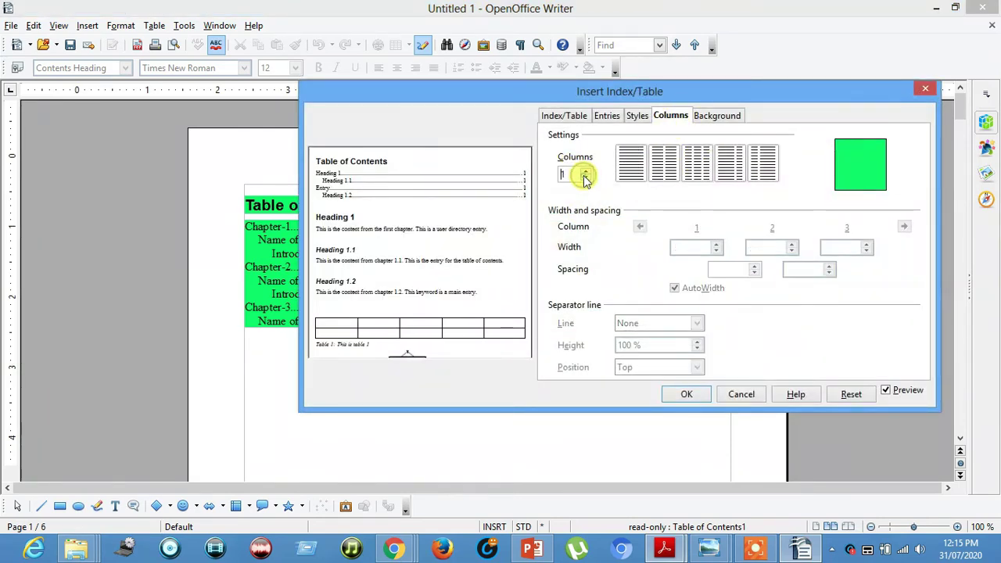
pyautogui.click(629, 118)
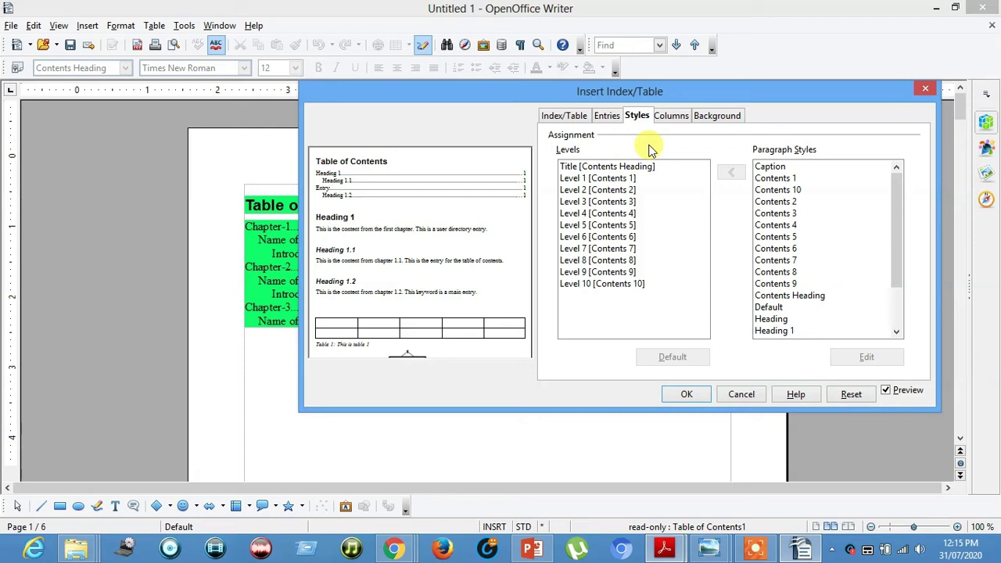
pyautogui.click(607, 116)
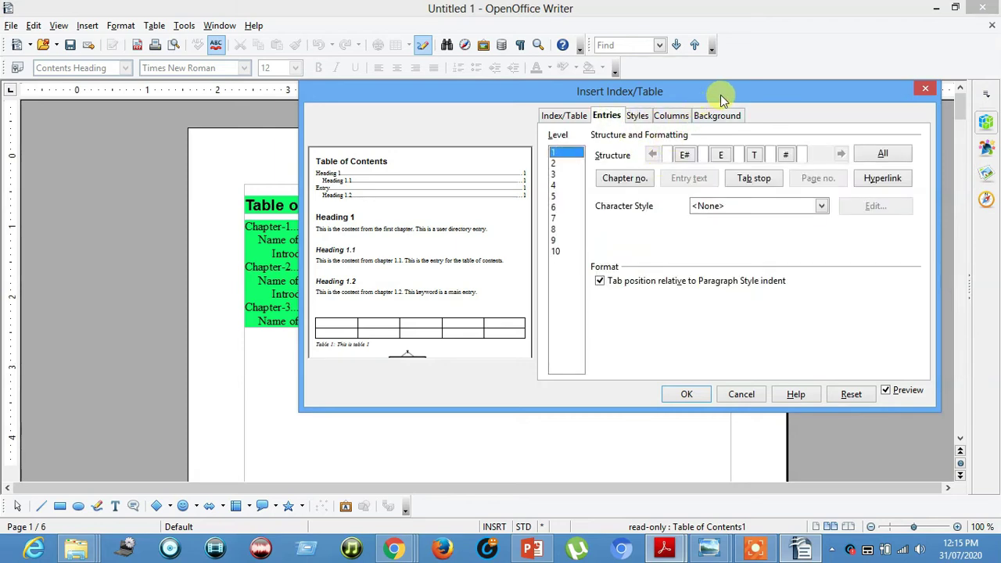
pyautogui.moveTo(720, 99); pyautogui.dragTo(697, 118)
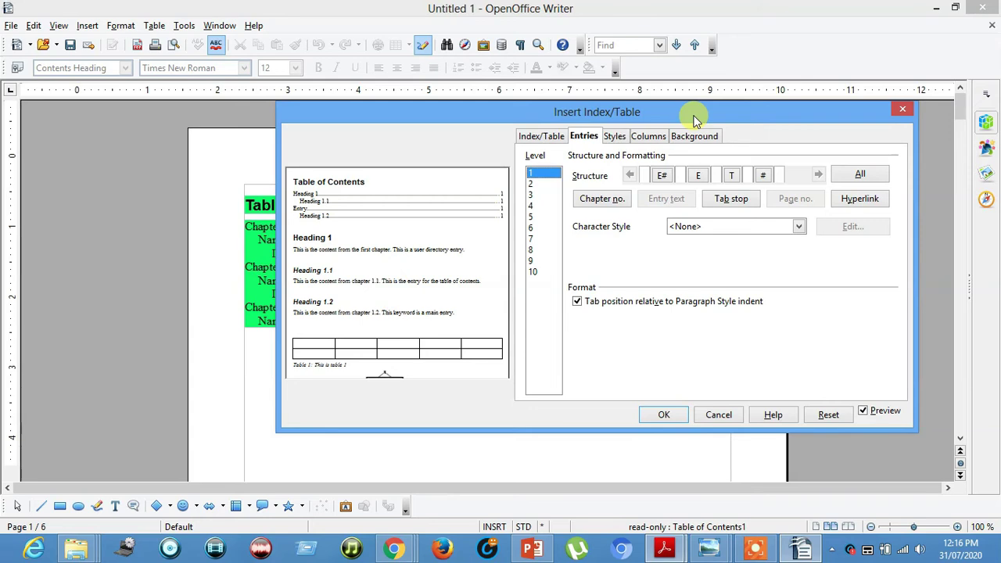
pyautogui.click(693, 136)
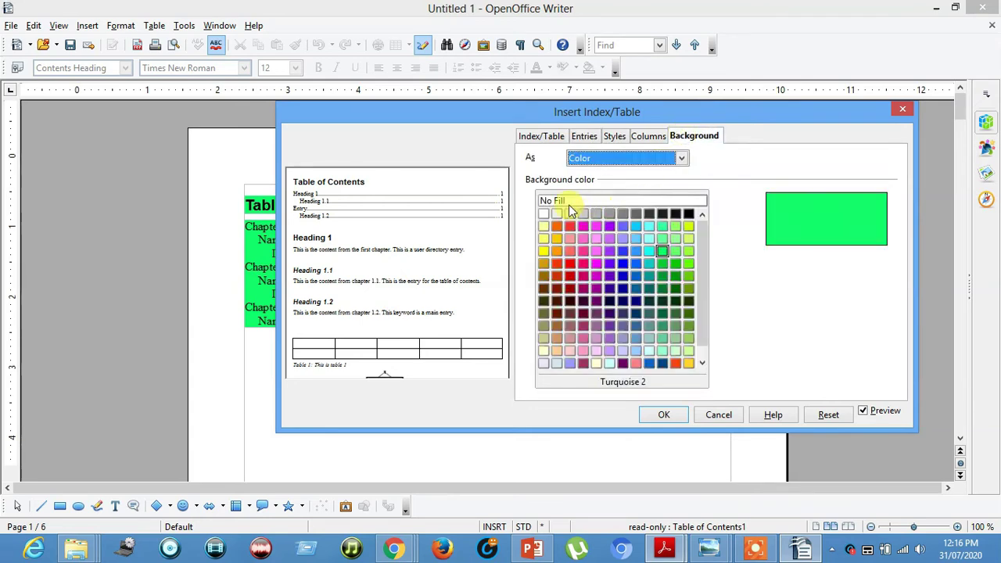
pyautogui.click(582, 201)
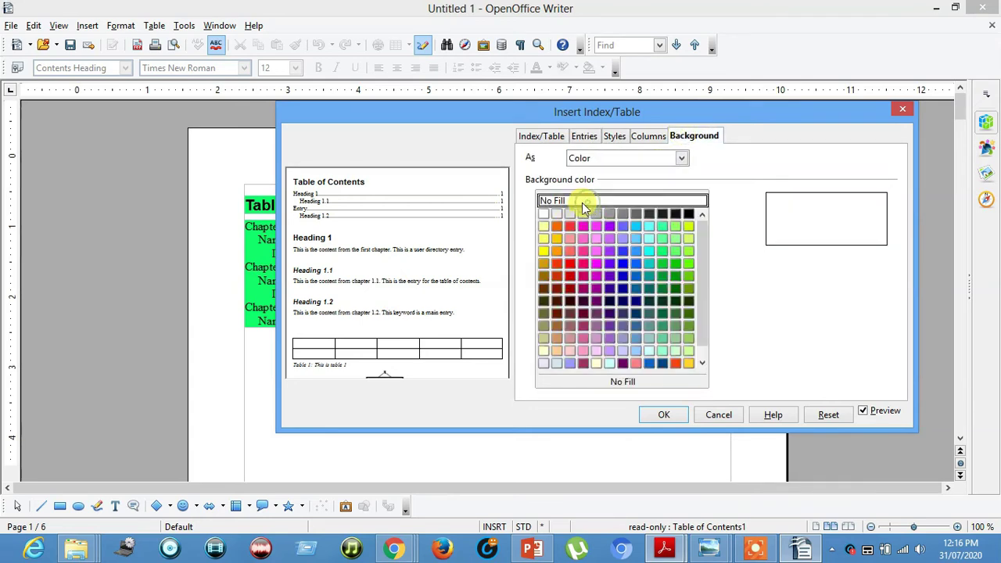
pyautogui.click(665, 415)
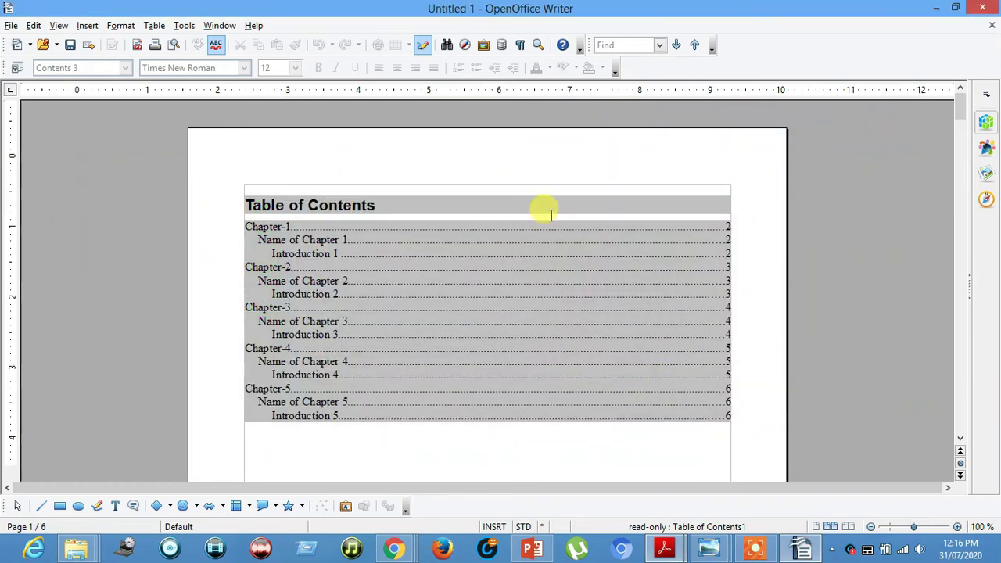
# - Examine the entry structure settings for level 1 of the table of contents and close them without editing
pyautogui.rightClick(552, 256)
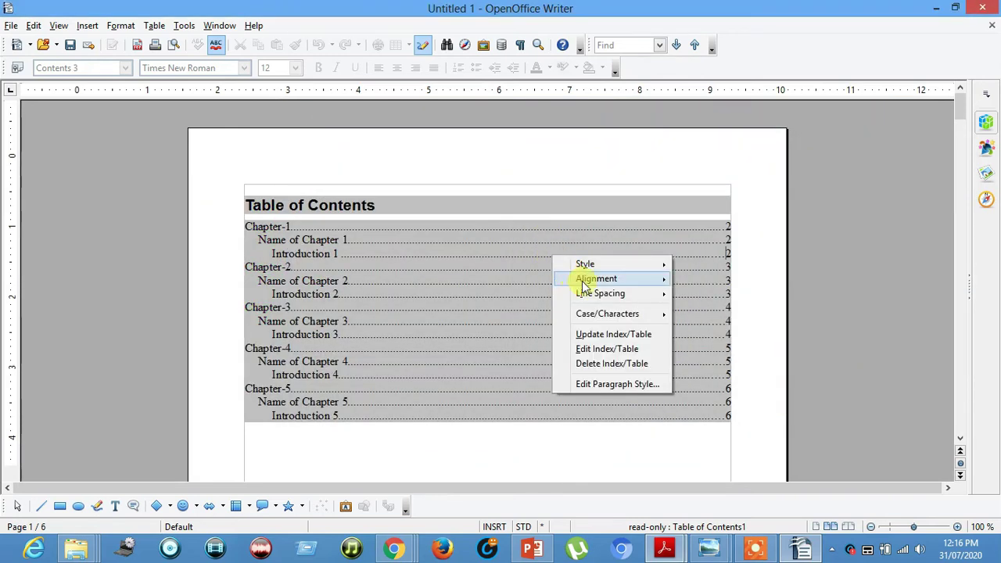
pyautogui.click(604, 350)
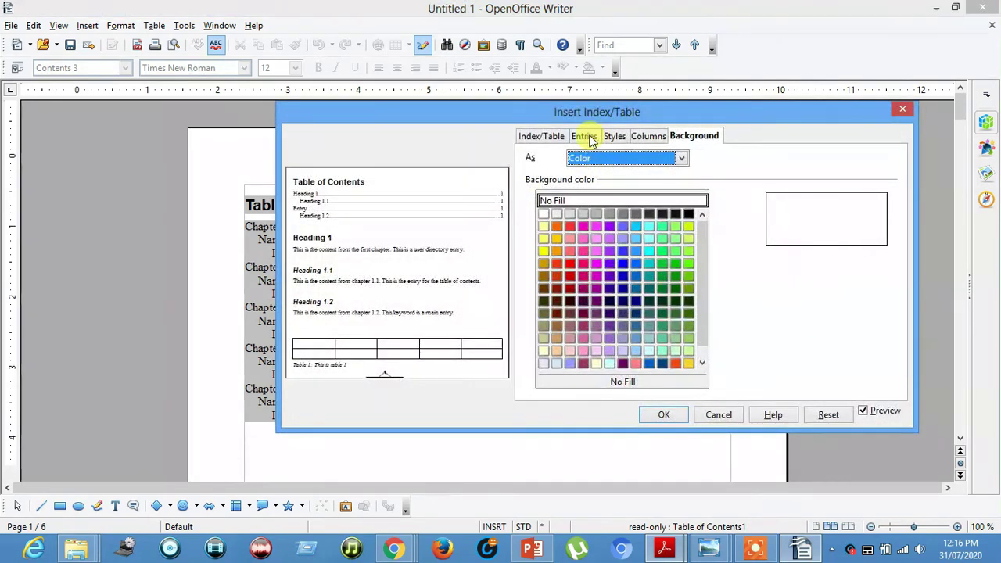
pyautogui.click(583, 136)
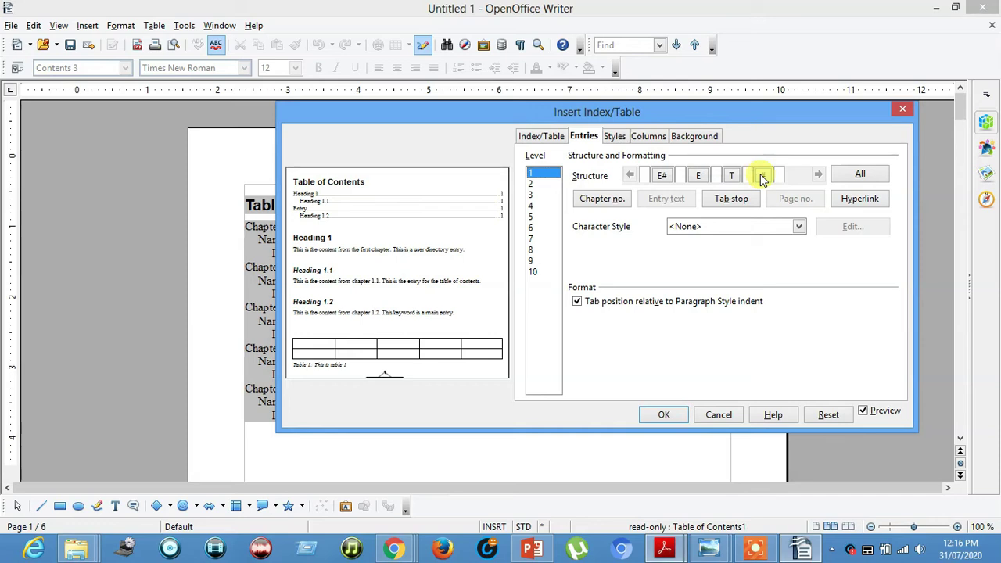
pyautogui.moveTo(737, 117); pyautogui.dragTo(787, 127)
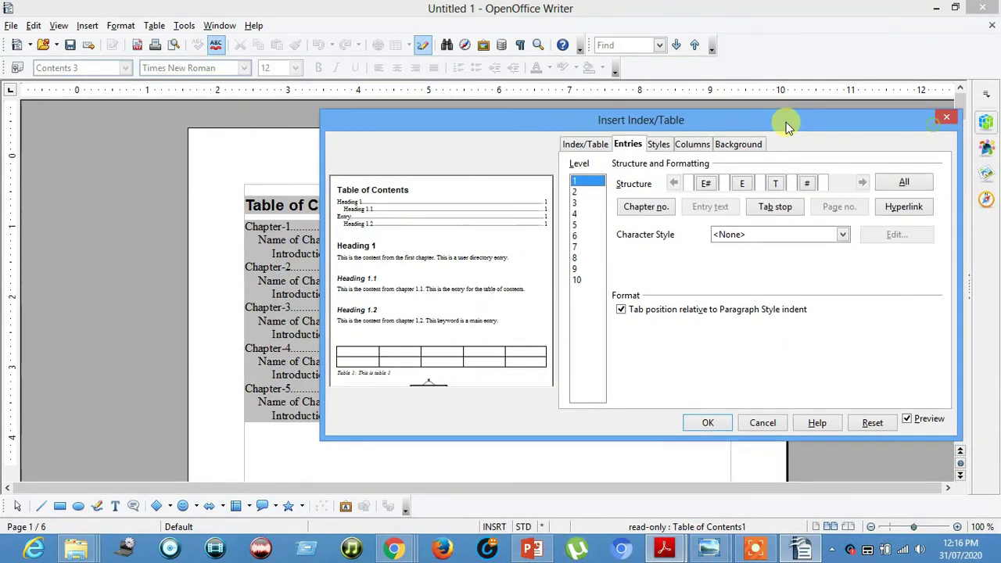
pyautogui.click(946, 118)
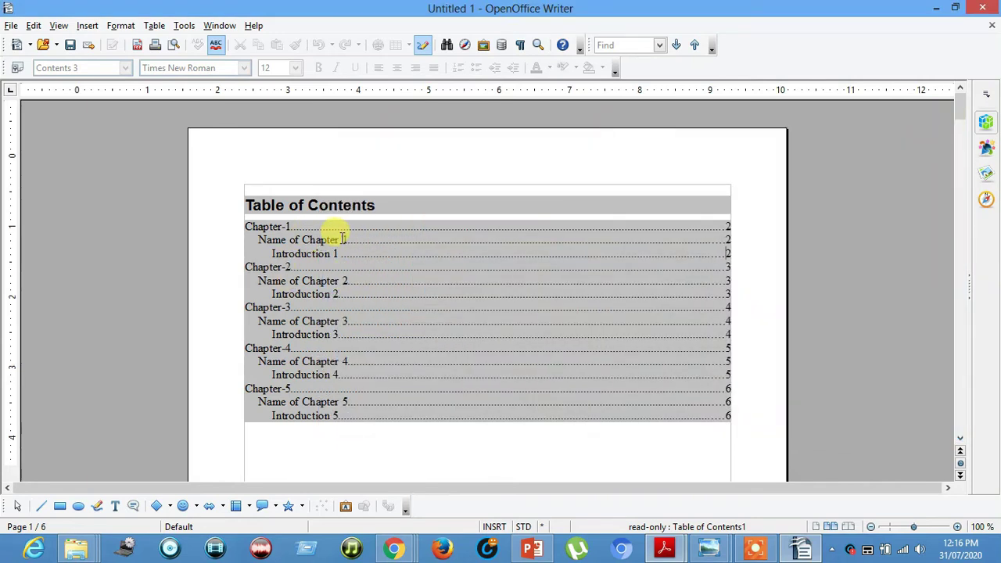
# - Open the table of contents' entry structure settings and select level 2
pyautogui.scroll(-7, 389, 303)
pyautogui.scroll(-3, 386, 306)
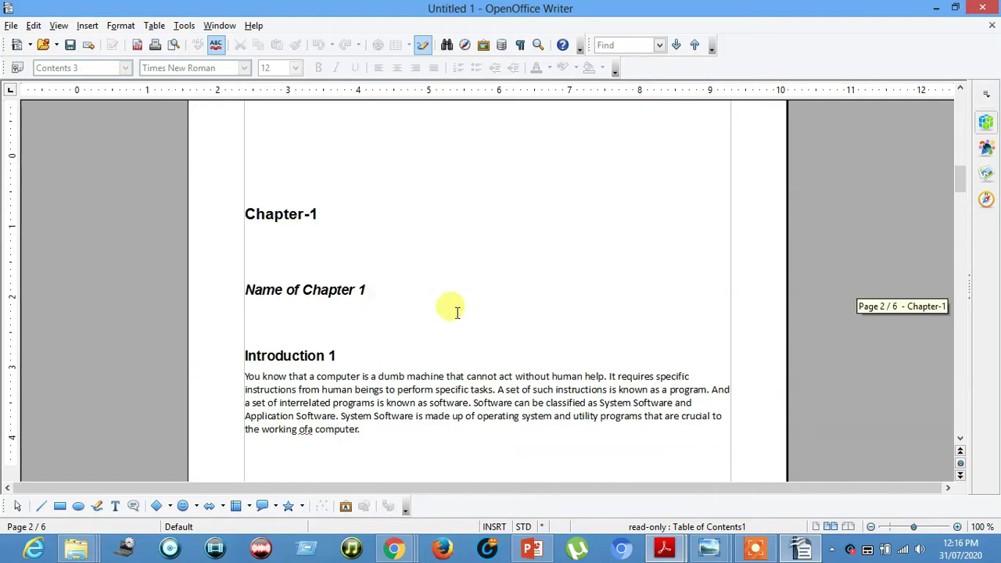
pyautogui.scroll(8, 448, 307)
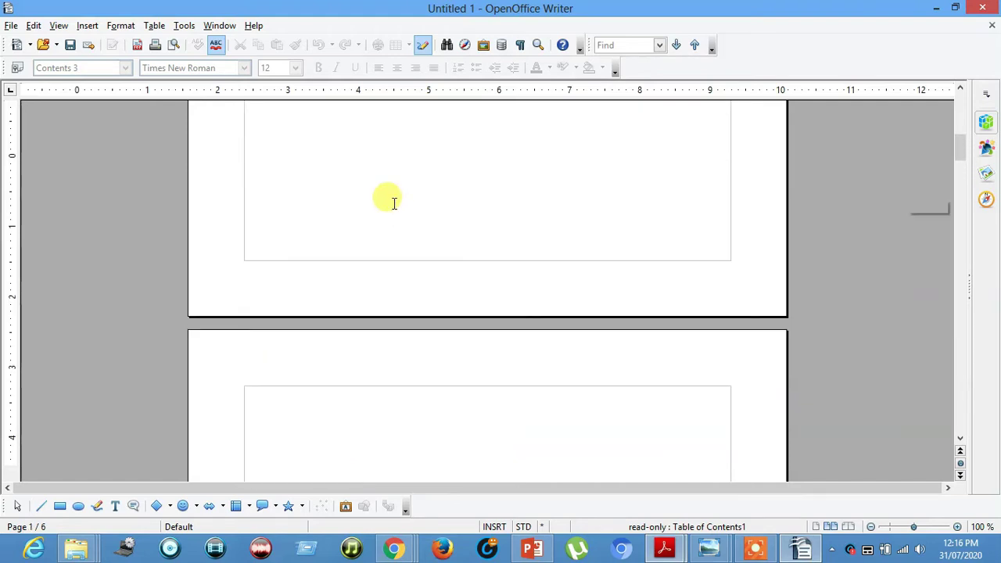
pyautogui.scroll(2, 391, 199)
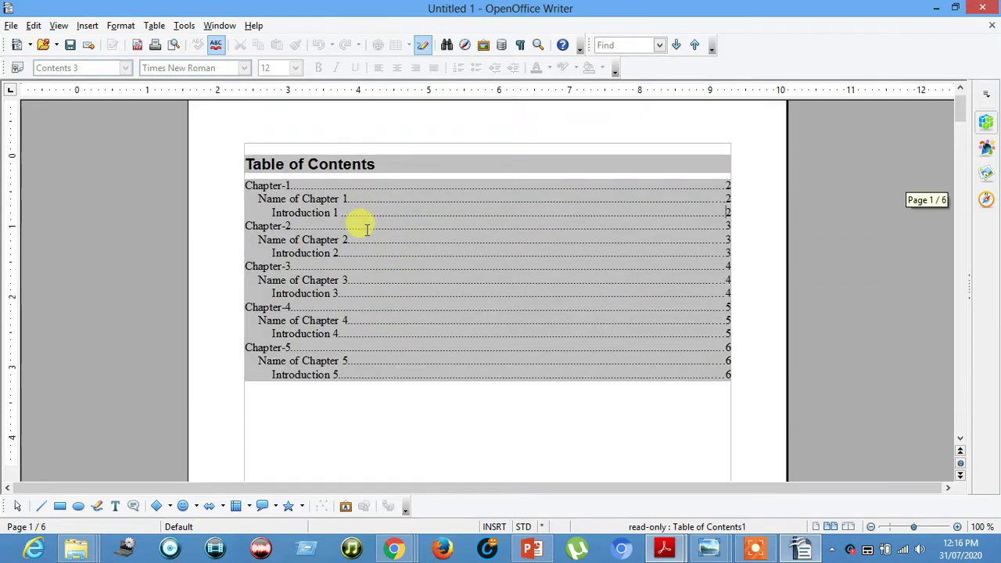
pyautogui.rightClick(430, 224)
pyautogui.click(475, 323)
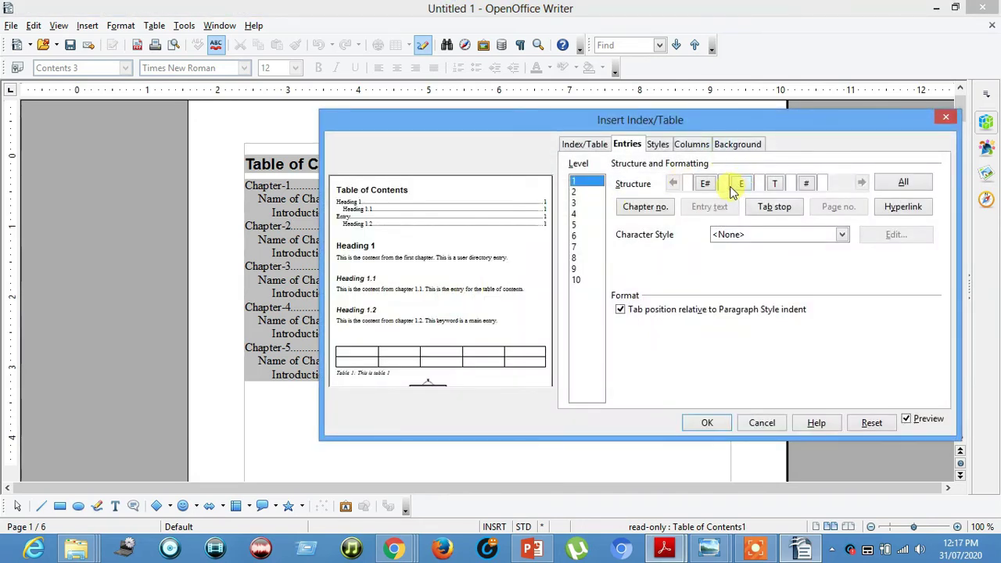
pyautogui.click(574, 193)
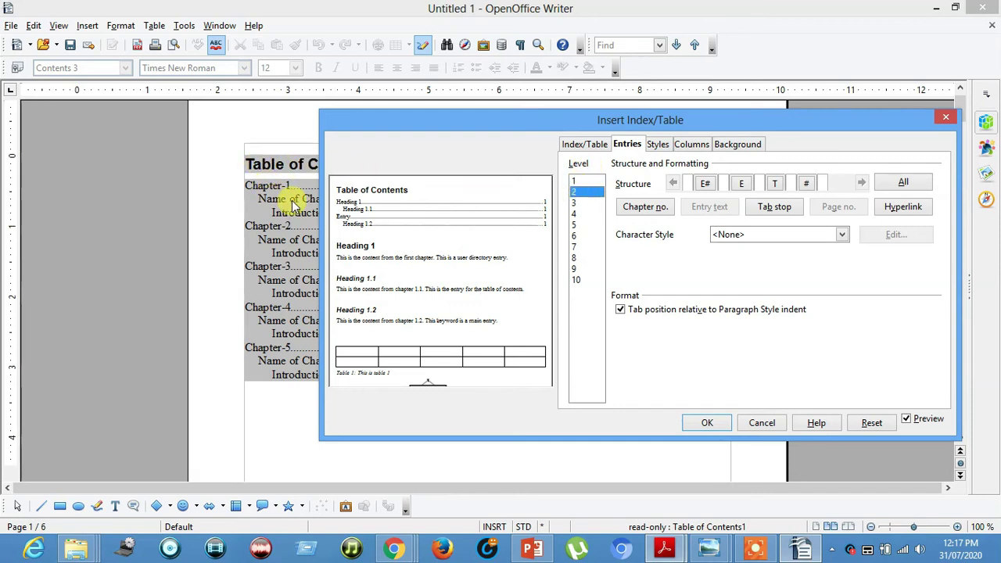
pyautogui.moveTo(452, 123); pyautogui.dragTo(633, 106)
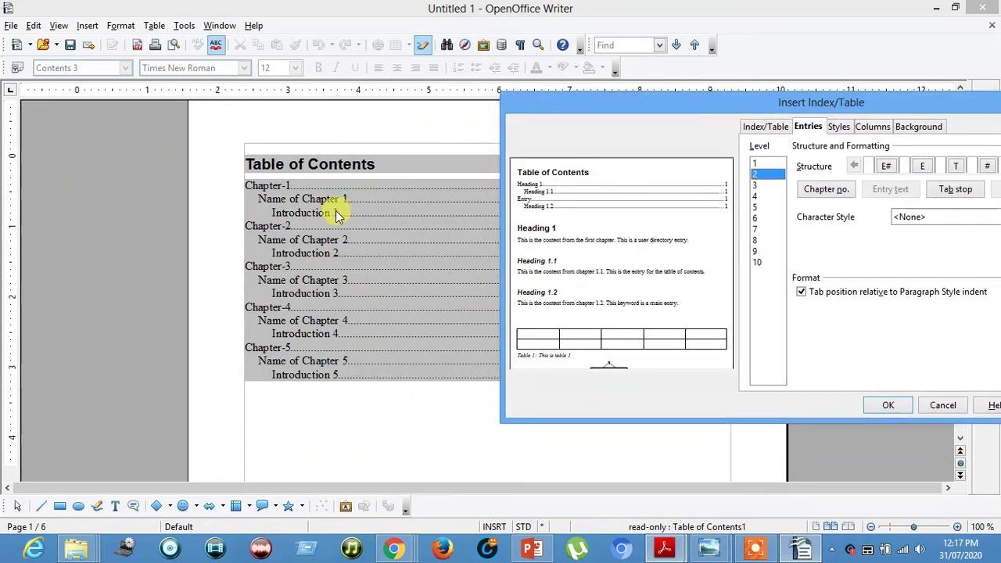
pyautogui.click(760, 185)
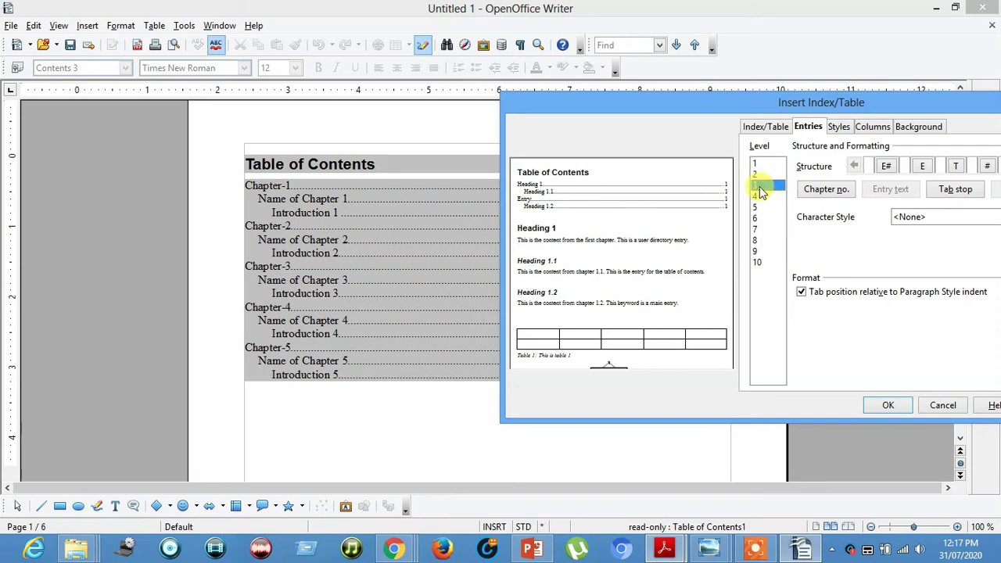
pyautogui.click(758, 174)
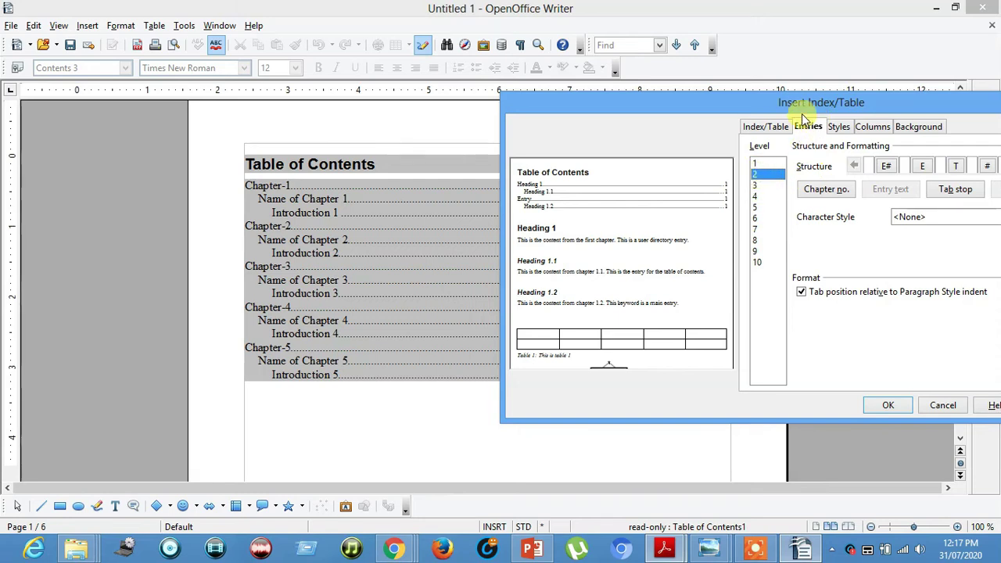
pyautogui.moveTo(839, 97); pyautogui.dragTo(705, 84)
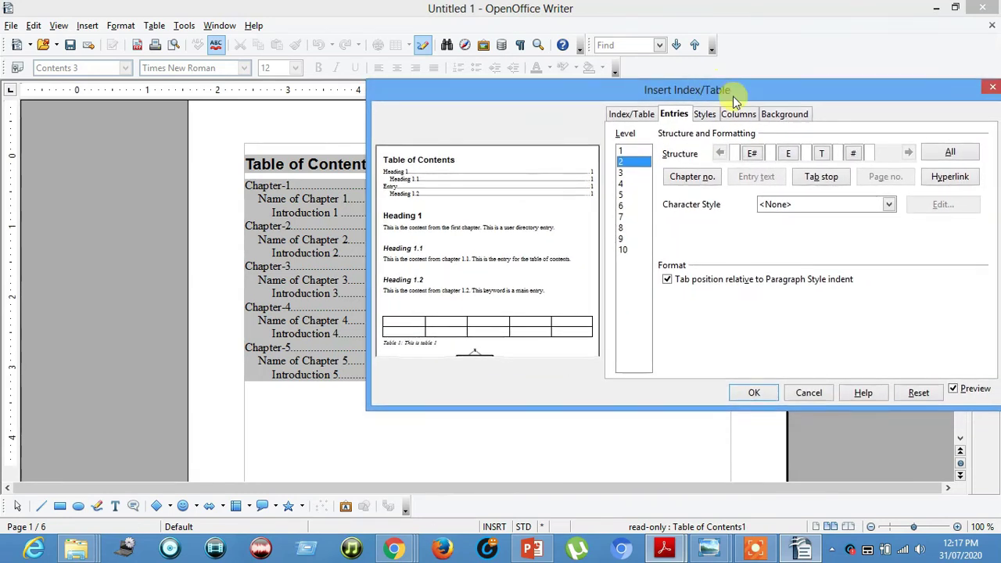
# - Enclose the level 2 entry text in hyperlink start and end codes and apply the settings to the table of contents
pyautogui.click(787, 155)
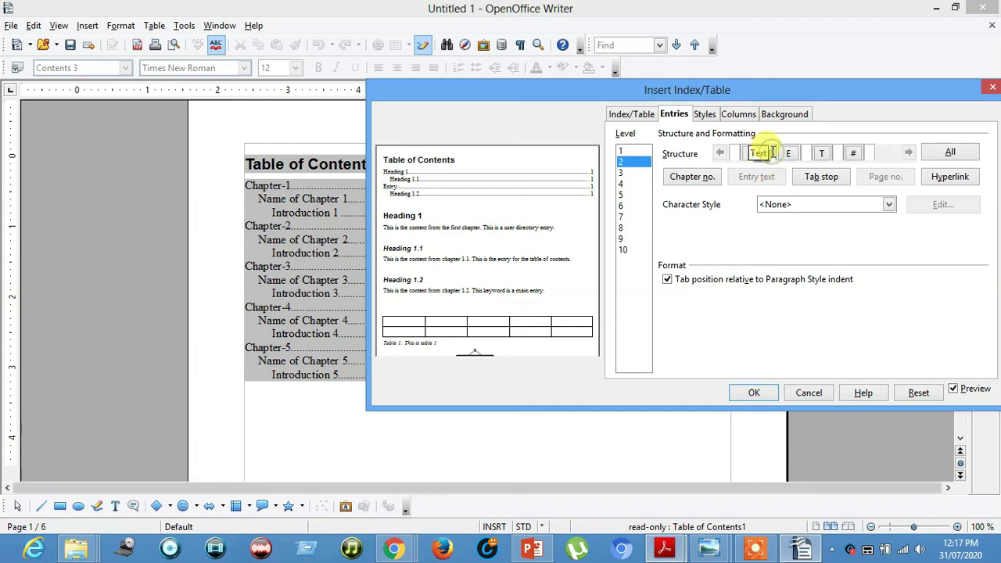
pyautogui.click(944, 178)
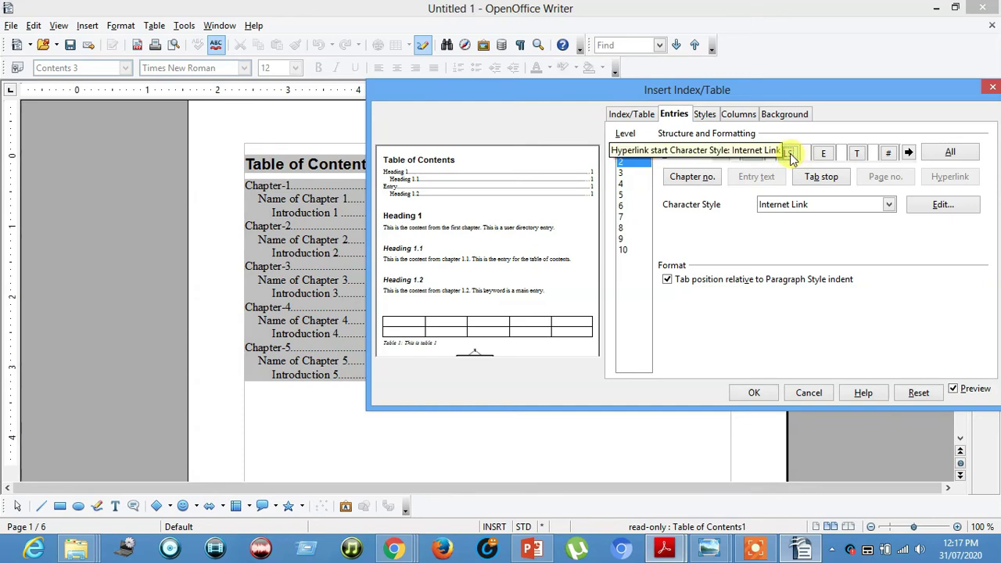
pyautogui.click(838, 153)
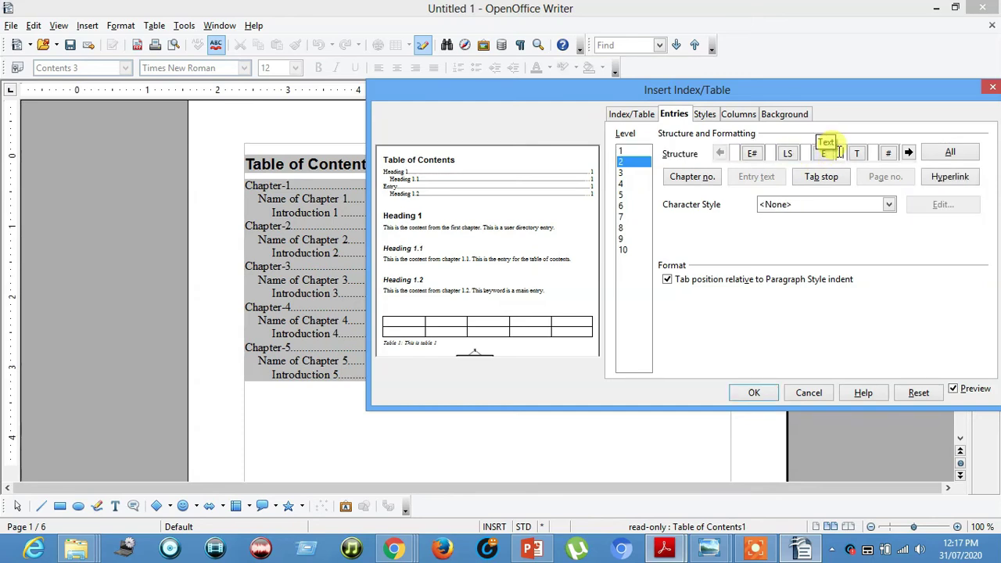
pyautogui.click(946, 177)
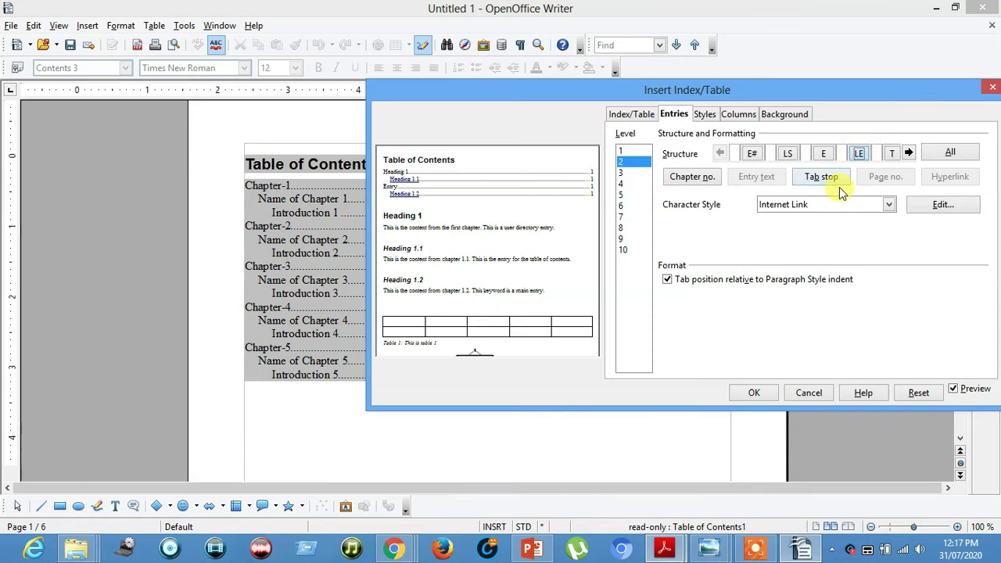
pyautogui.click(755, 394)
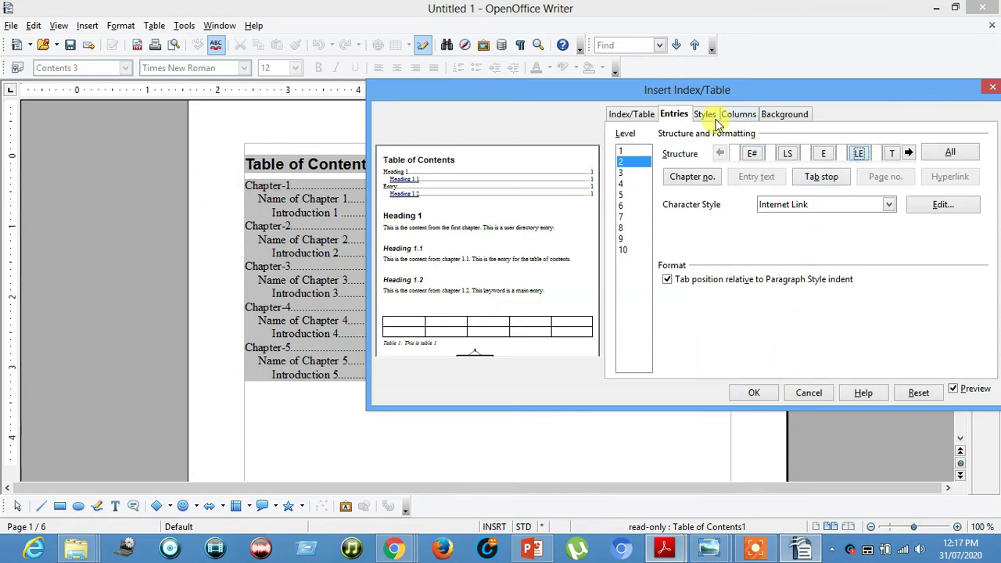
pyautogui.click(763, 391)
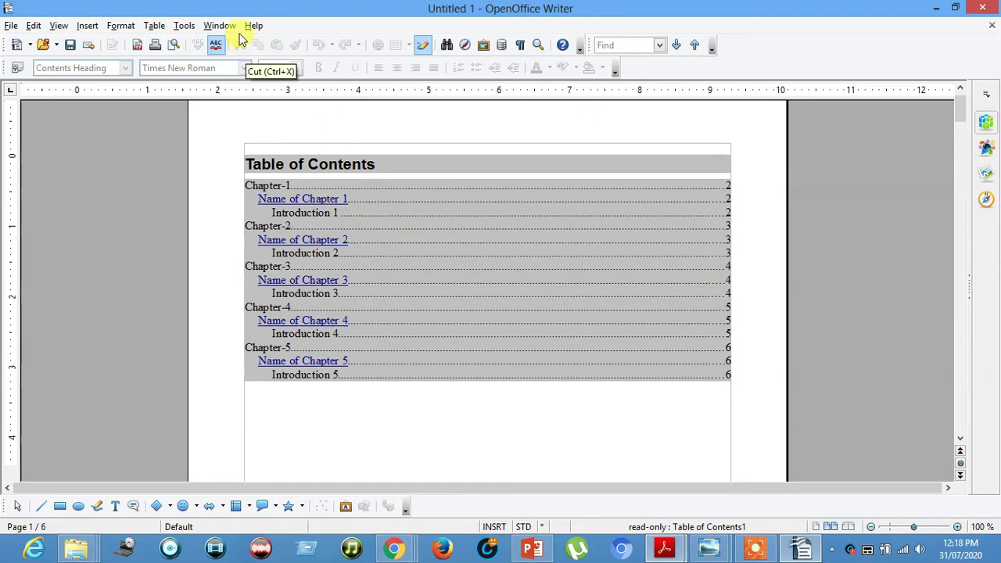
# - Set the table of contents' background color to white
pyautogui.click(414, 242)
pyautogui.rightClick(415, 243)
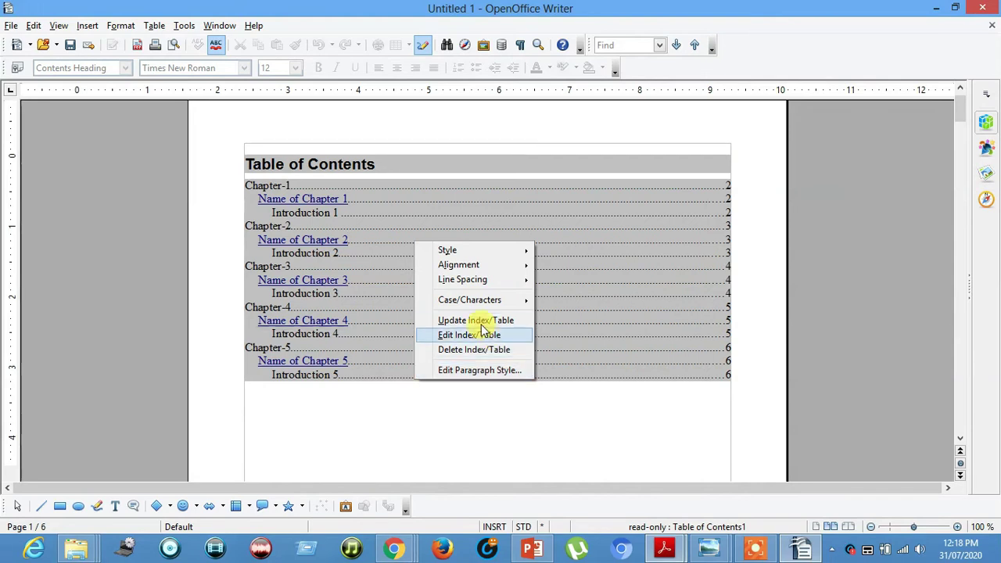
pyautogui.click(482, 335)
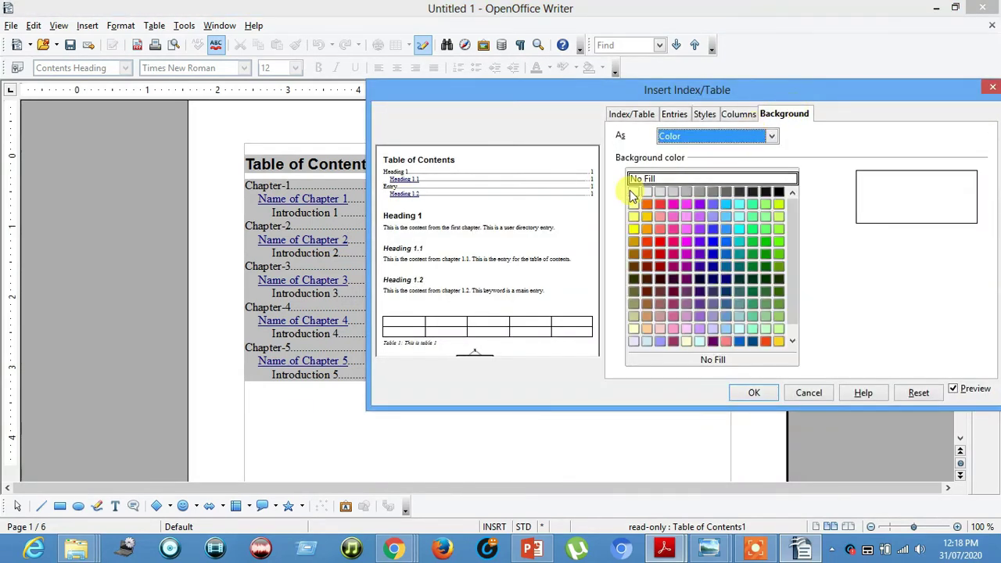
pyautogui.click(633, 194)
pyautogui.click(758, 391)
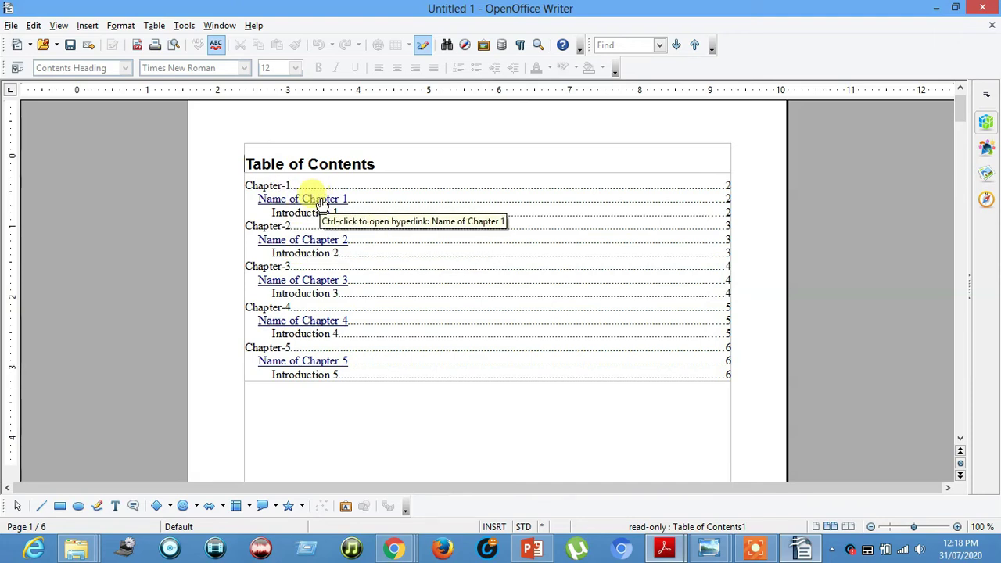
# - Follow the Name of Chapter 2 link in the table of contents, and return to the table
pyautogui.keyDown('ctrl'); pyautogui.click(310, 241); pyautogui.keyUp('ctrl')
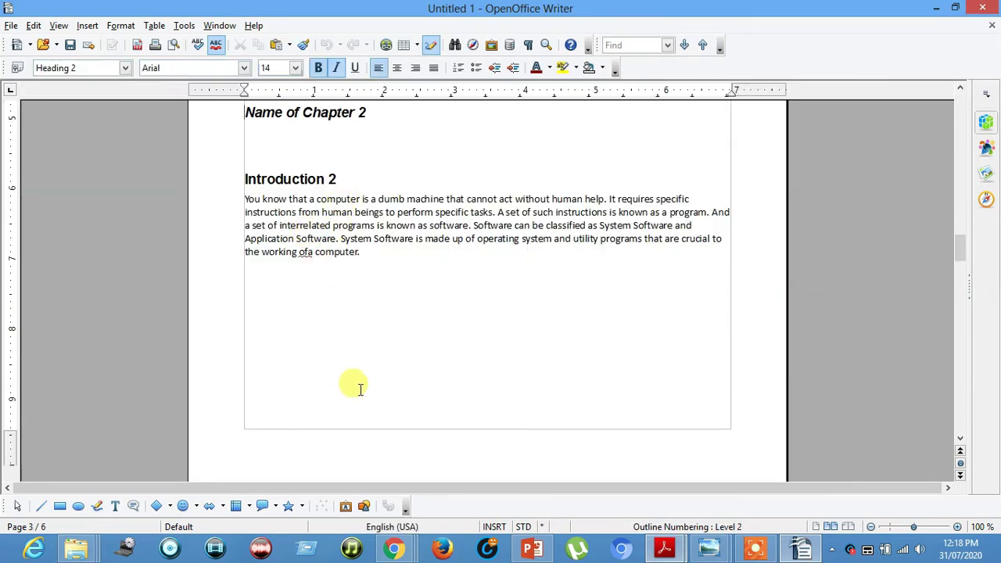
pyautogui.scroll(20, 503, 252)
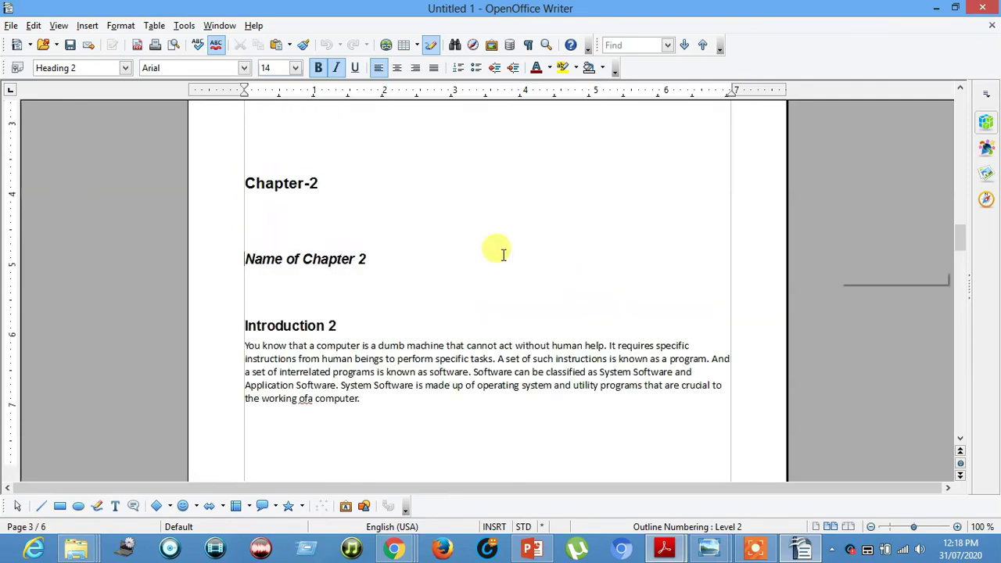
pyautogui.scroll(15, 435, 205)
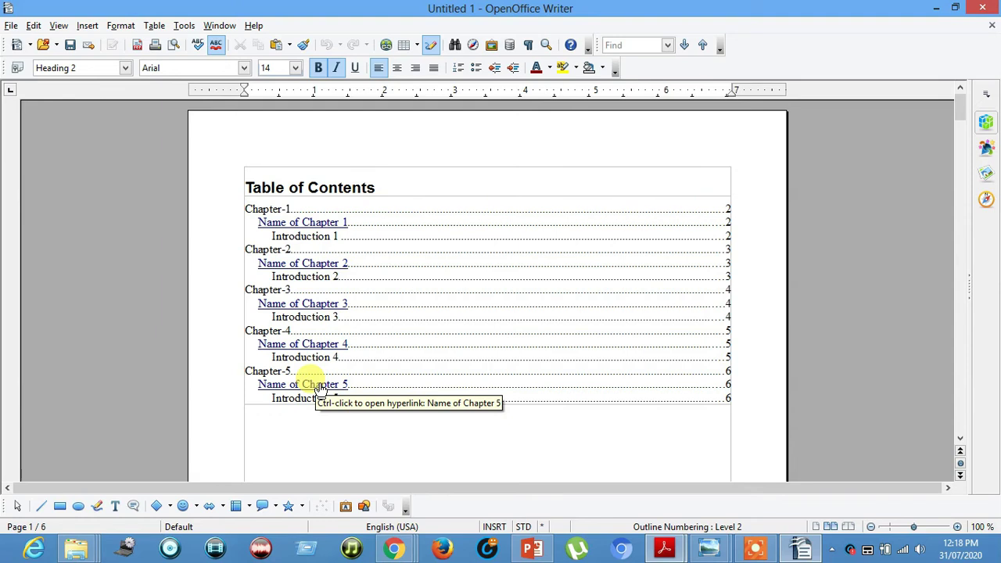
# - Test the Name of Chapter 5 link in the table of contents and go back to the first page
pyautogui.keyDown('ctrl'); pyautogui.click(321, 388); pyautogui.keyUp('ctrl')
pyautogui.scroll(3, 384, 305)
pyautogui.scroll(-3, 384, 295)
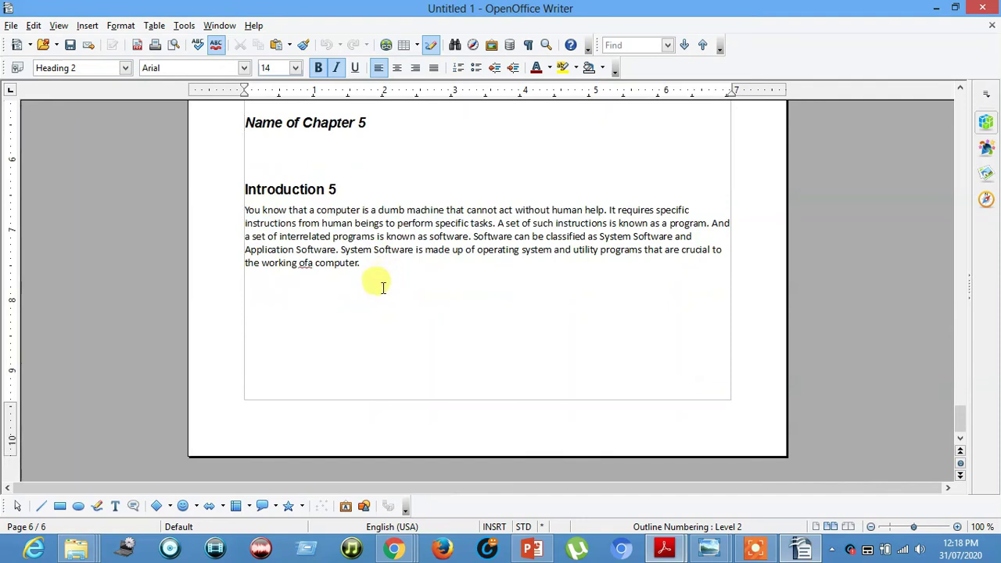
pyautogui.scroll(3, 368, 180)
pyautogui.scroll(15, 372, 180)
pyautogui.scroll(15, 419, 147)
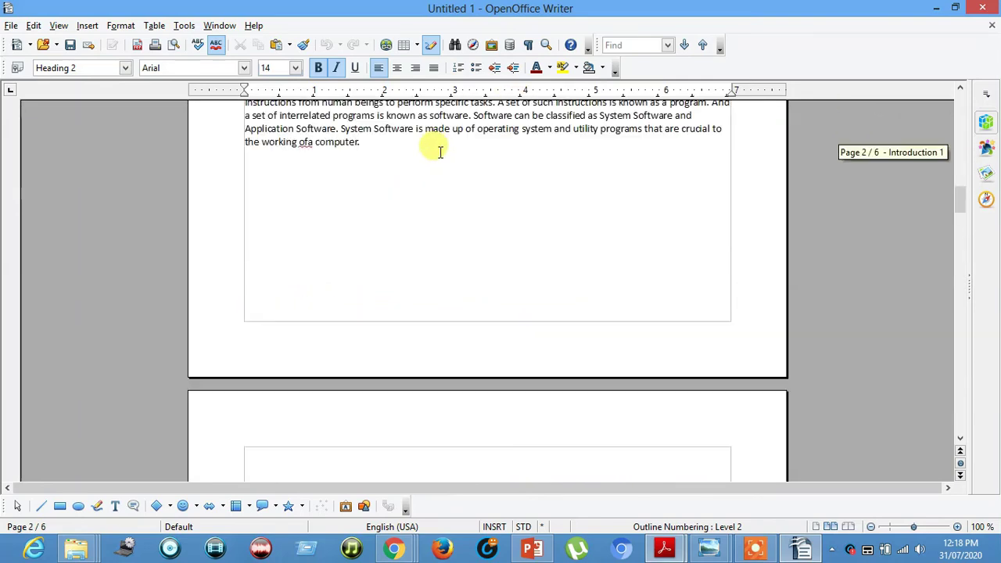
pyautogui.scroll(-6, 398, 168)
pyautogui.scroll(3, 411, 156)
pyautogui.scroll(15, 421, 154)
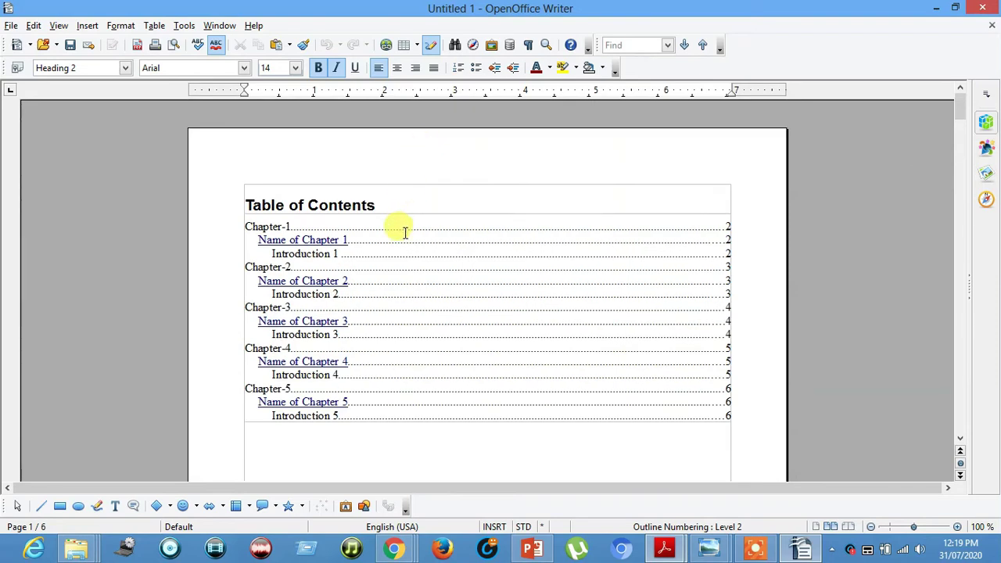
# - Compare the page numbers listed in the table of contents with the page where Chapter-1 starts
pyautogui.scroll(-18, 405, 232)
pyautogui.scroll(7, 413, 212)
pyautogui.scroll(10, 414, 199)
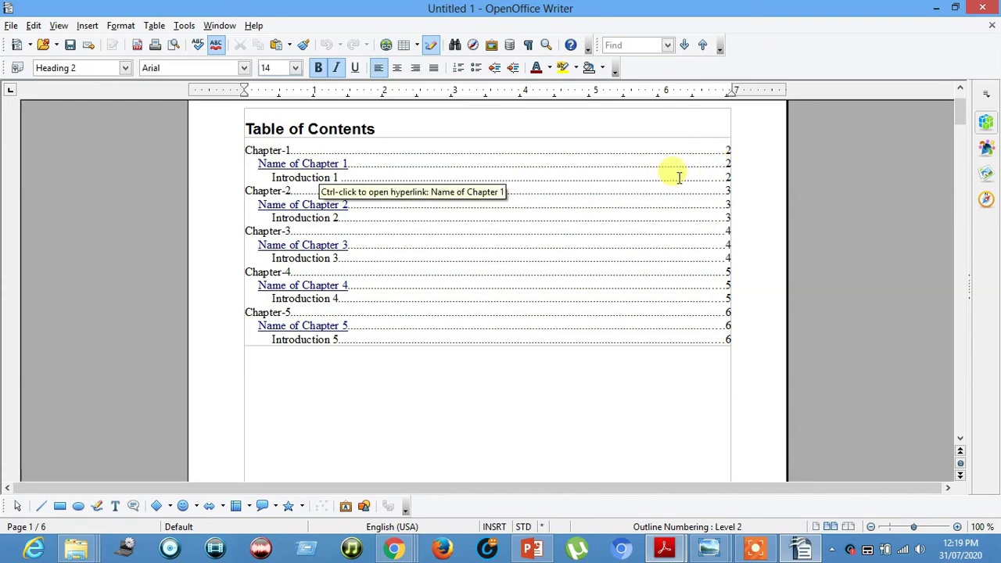
pyautogui.scroll(-15, 508, 414)
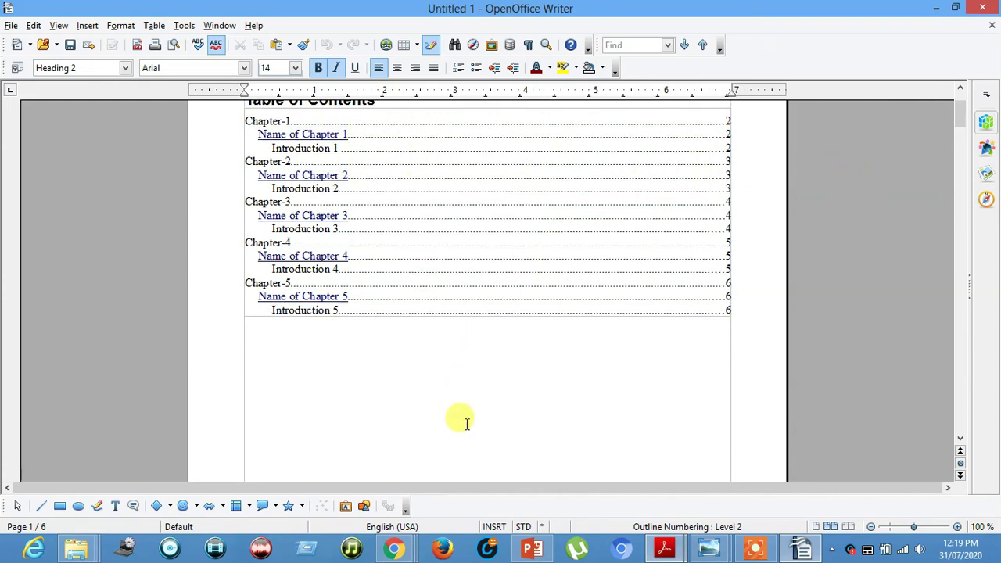
pyautogui.scroll(-5, 537, 375)
pyautogui.scroll(8, 586, 352)
pyautogui.scroll(2, 531, 281)
pyautogui.scroll(-4, 539, 279)
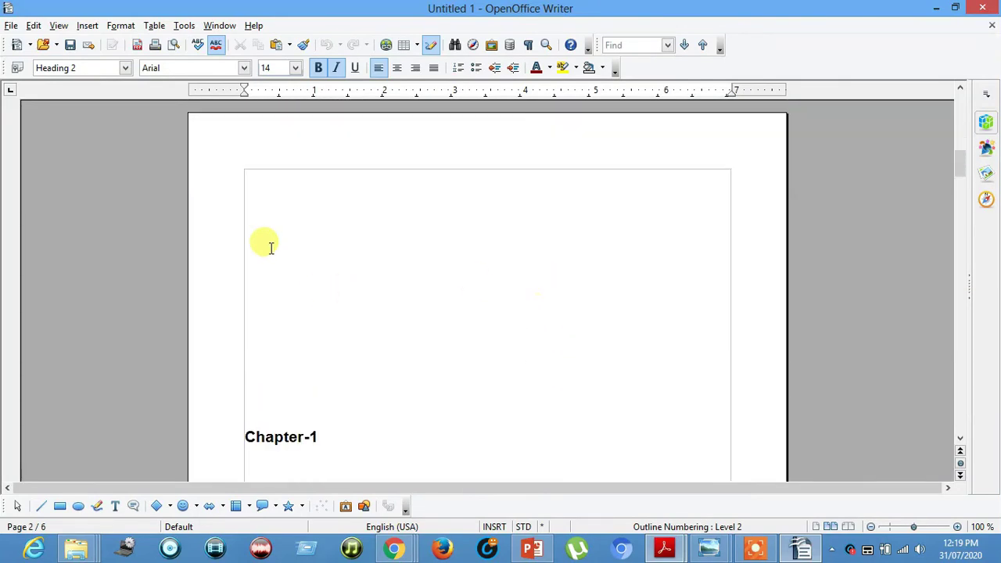
# - Insert blank paragraphs before the Chapter-1 heading so that it starts at the top of page 4
pyautogui.click(250, 435)
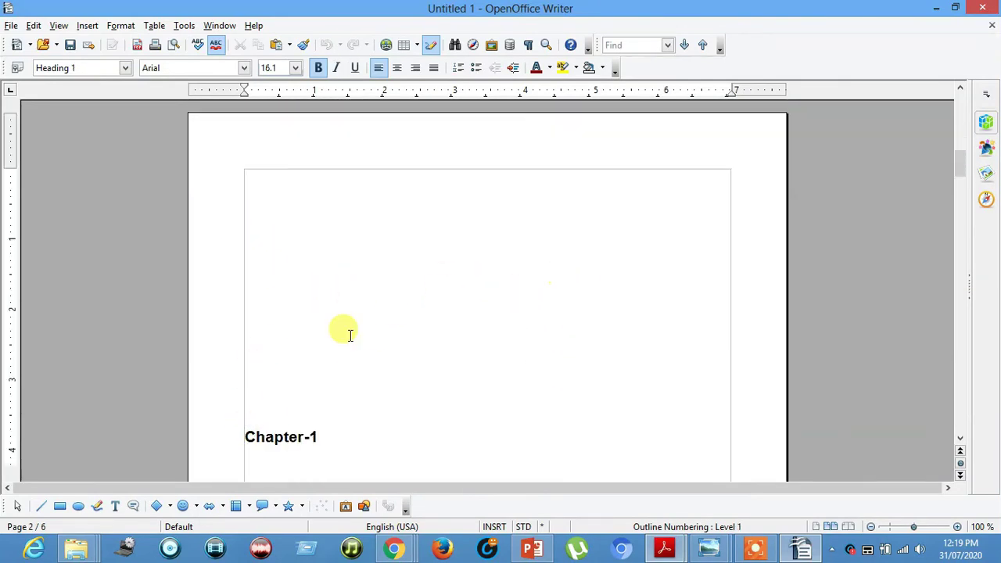
pyautogui.scroll(5, 473, 242)
pyautogui.scroll(10, 478, 220)
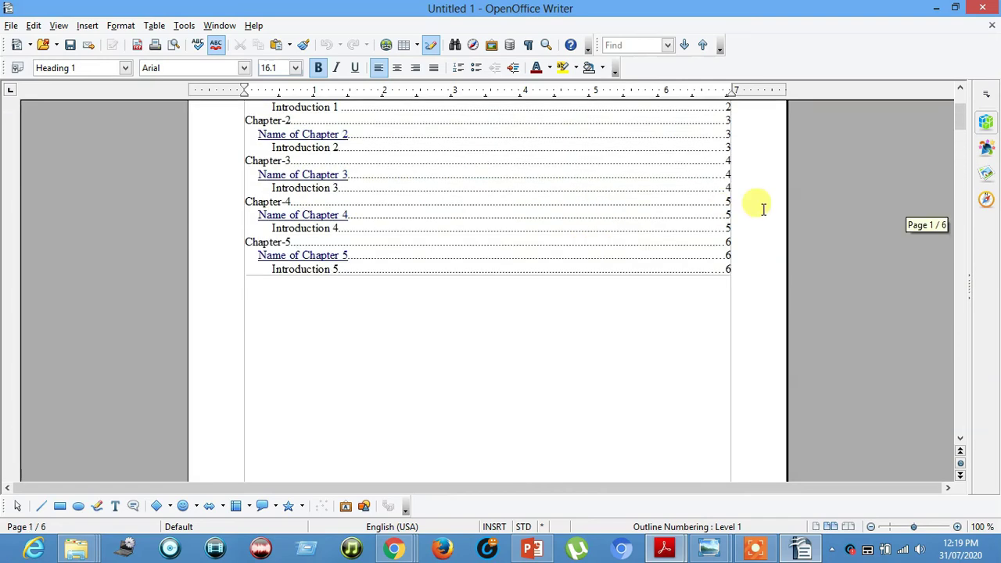
pyautogui.scroll(-15, 847, 327)
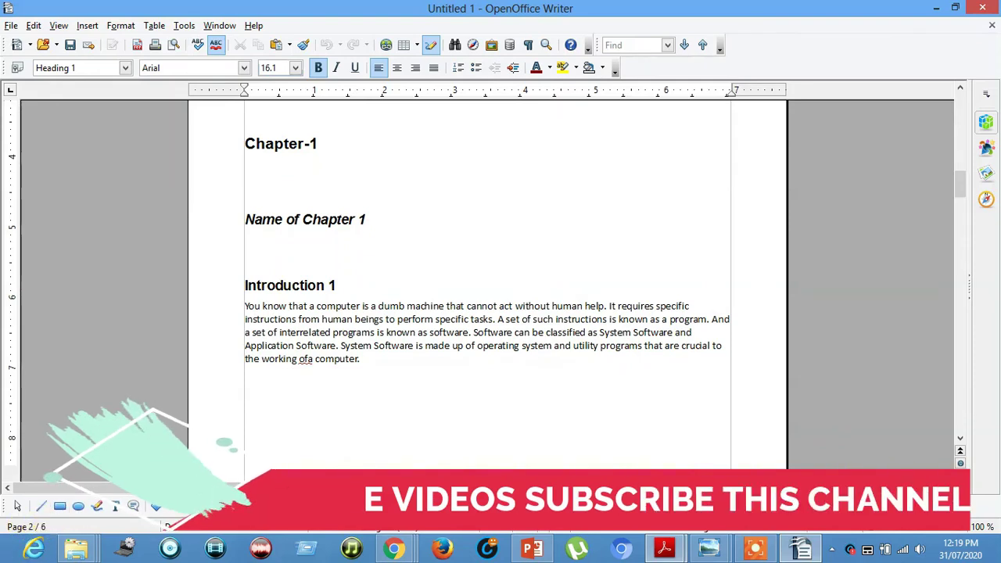
pyautogui.scroll(5, 326, 506)
pyautogui.scroll(3, 327, 507)
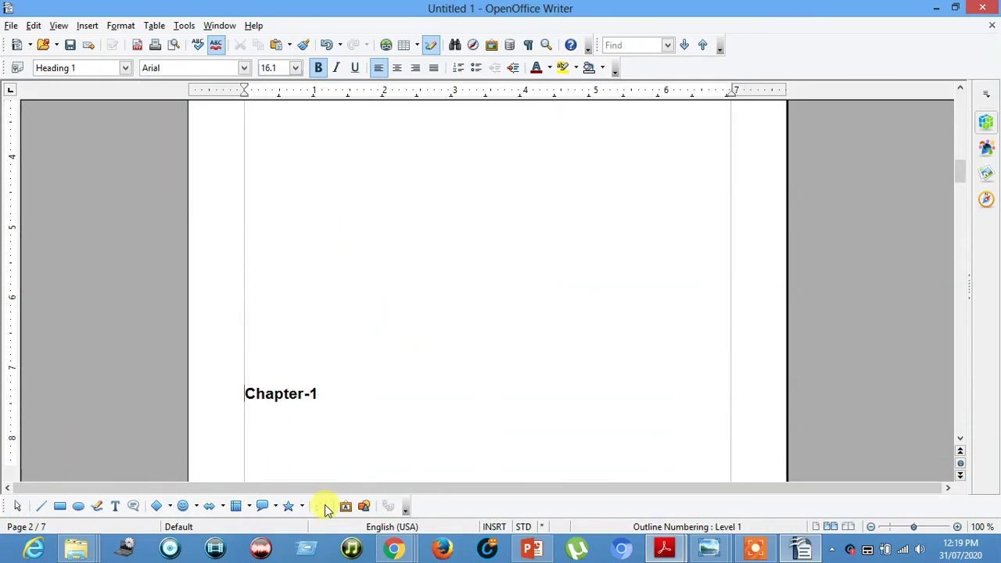
pyautogui.press('Return')
pyautogui.press('Return')
pyautogui.press('Return')
pyautogui.press('Return')
pyautogui.press('Return')
pyautogui.press('Return')
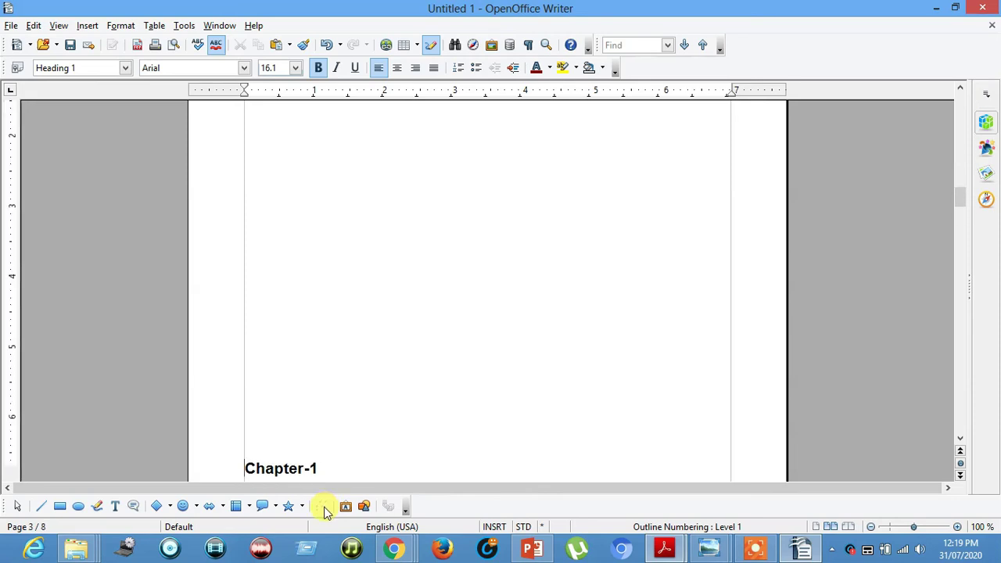
pyautogui.press('Return')
pyautogui.press('Return')
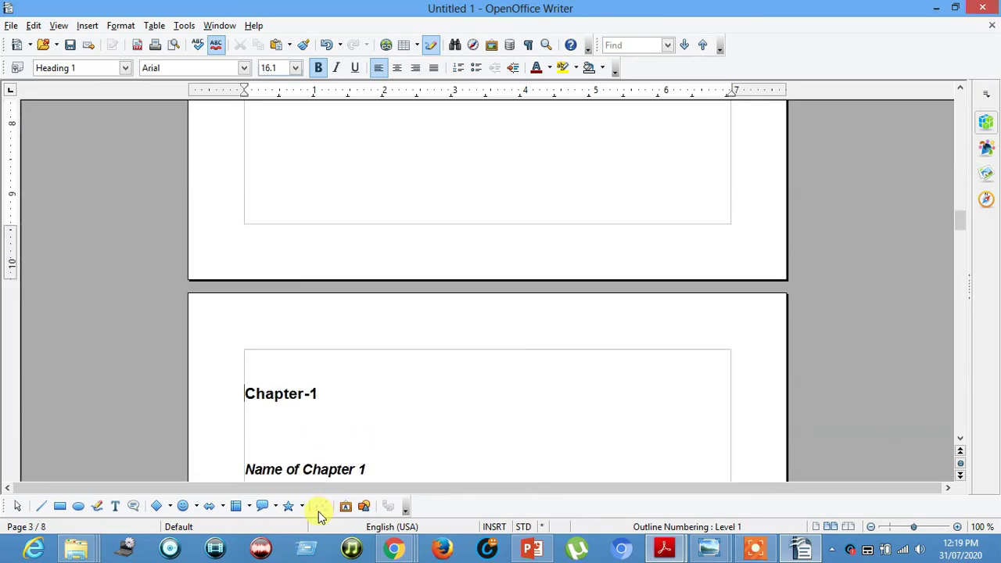
pyautogui.press('BackSpace')
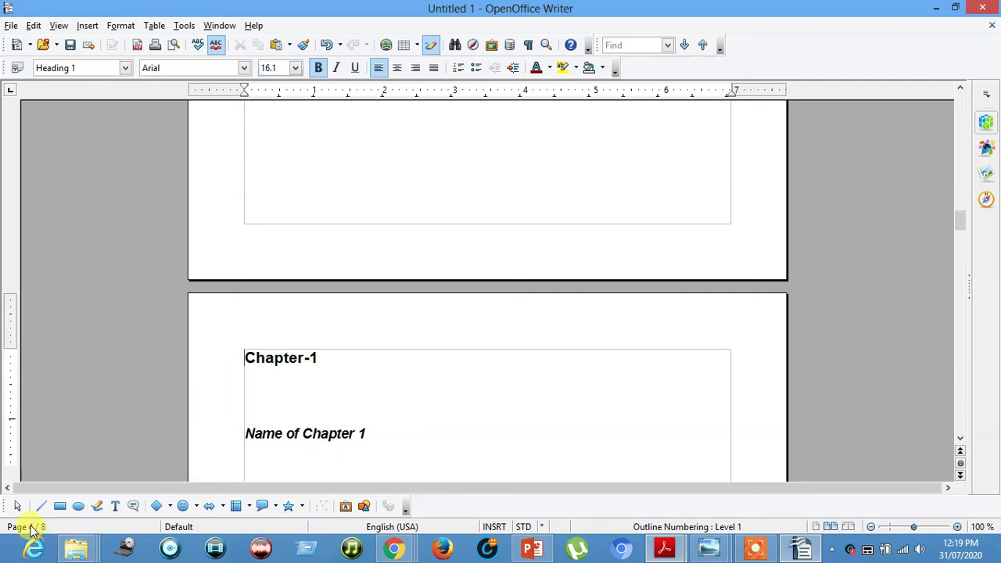
pyautogui.scroll(15, 742, 121)
pyautogui.scroll(10, 690, 147)
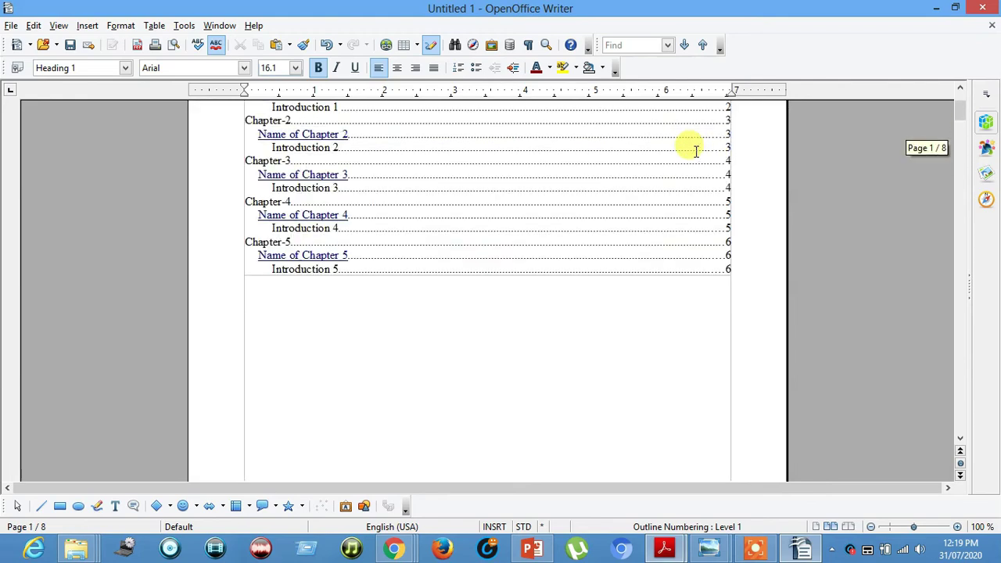
# - Compare the page numbers listed in the table of contents with the page that holds the shifted Chapter-1 heading
pyautogui.scroll(3, 695, 151)
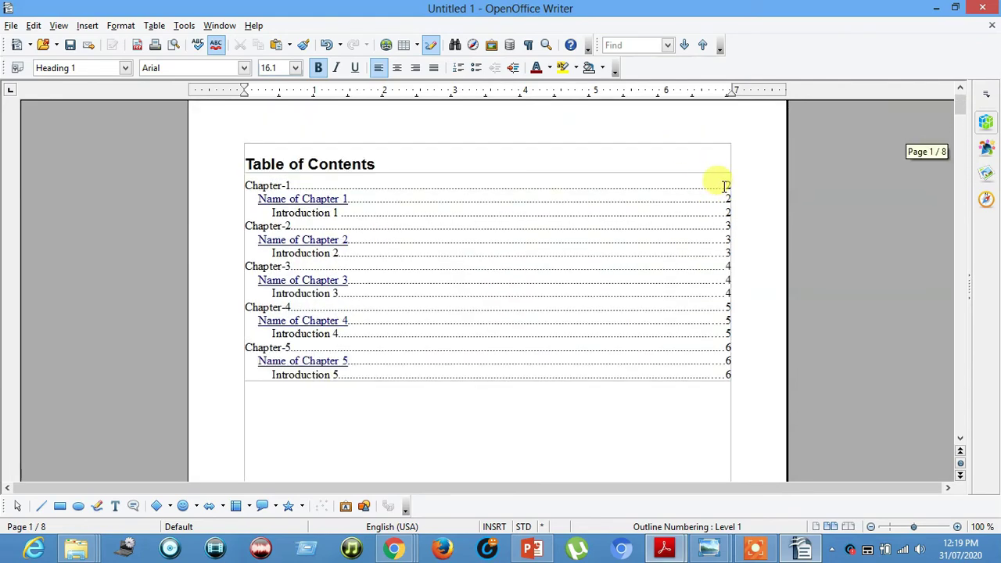
pyautogui.scroll(-10, 618, 226)
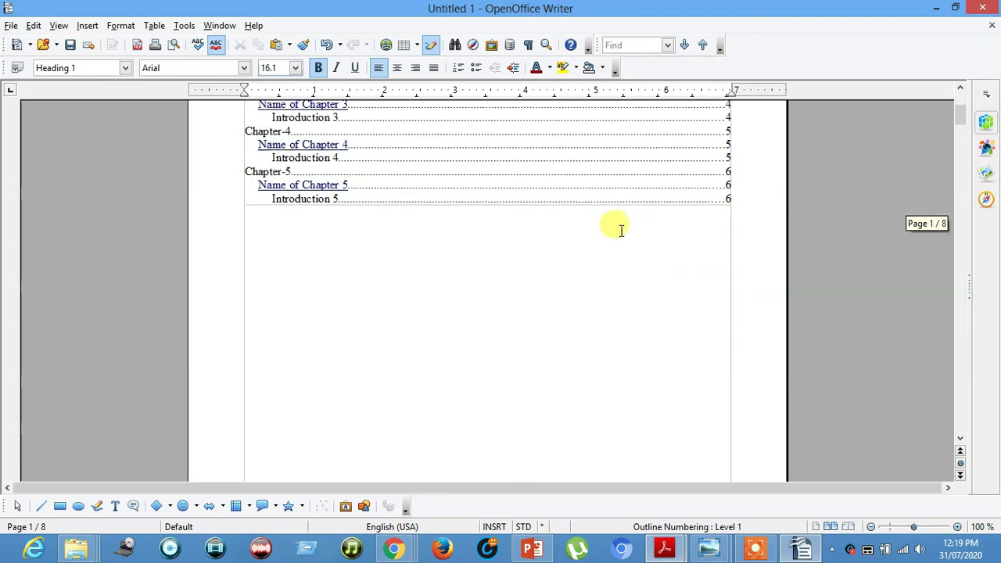
pyautogui.scroll(-15, 618, 252)
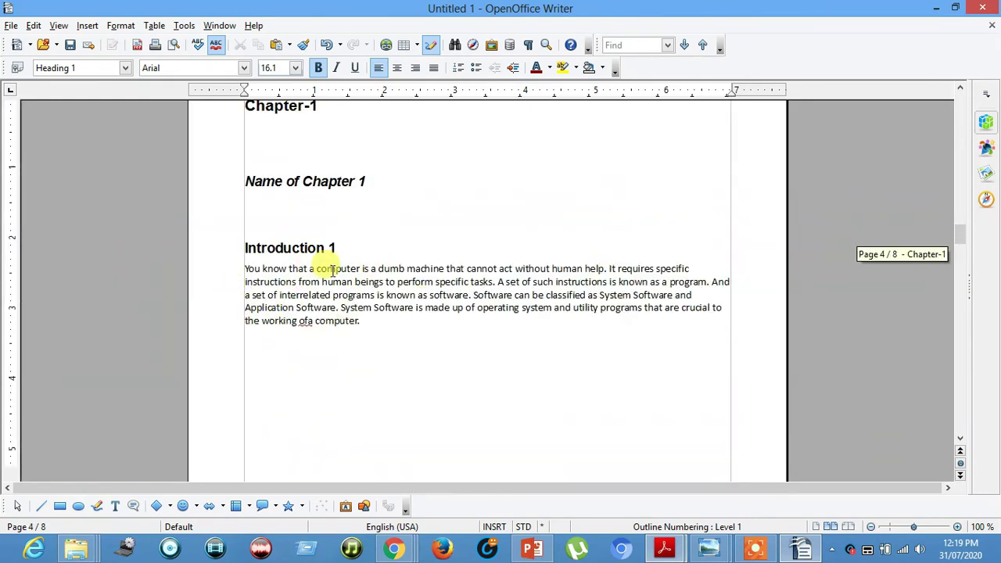
pyautogui.scroll(12, 320, 243)
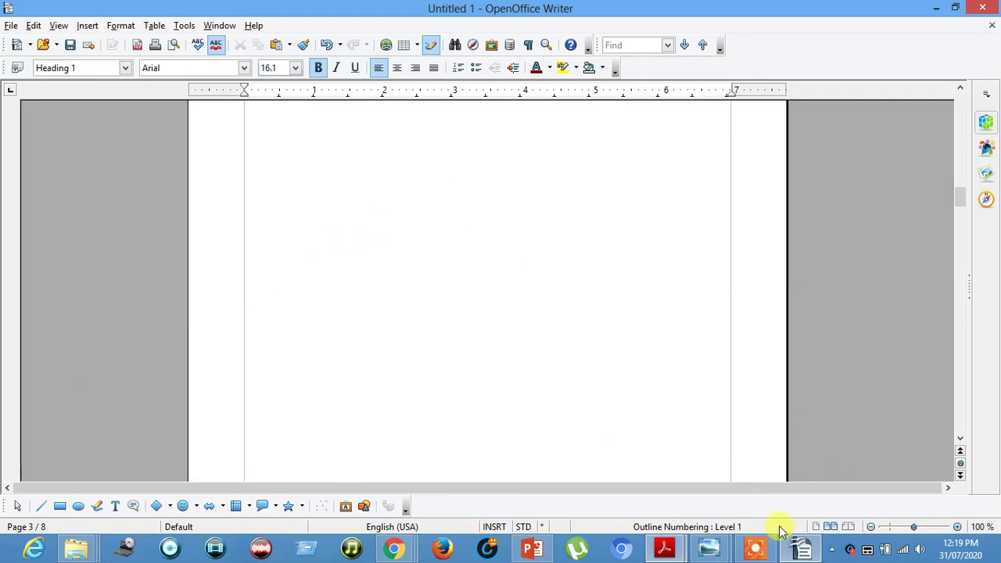
# - Switch to IT X Syllabus.pdf in Acrobat Reader to review the topic 4 points on maintaining a table of contents, and return to Writer
pyautogui.moveTo(664, 547)
pyautogui.click(598, 469)
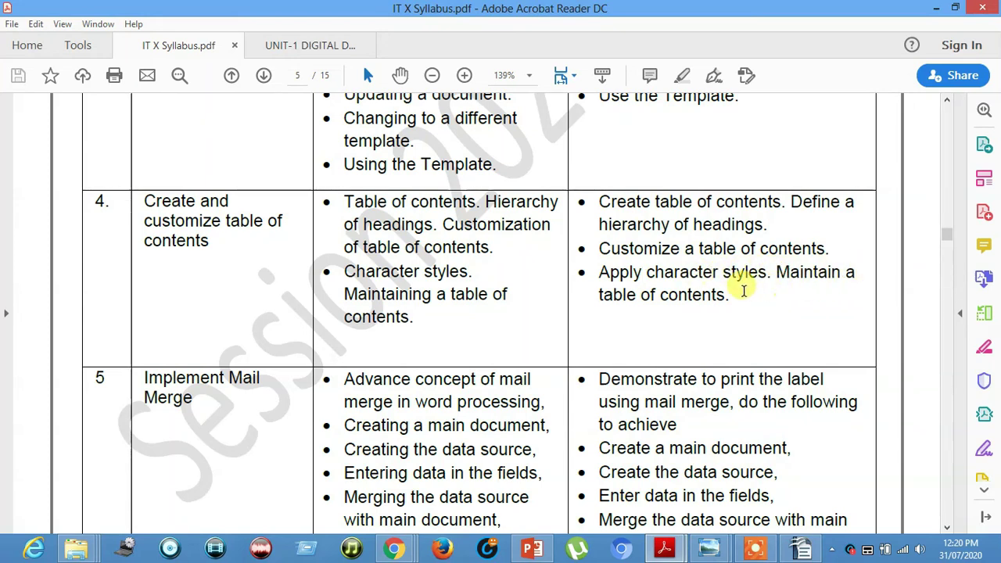
pyautogui.click(643, 272)
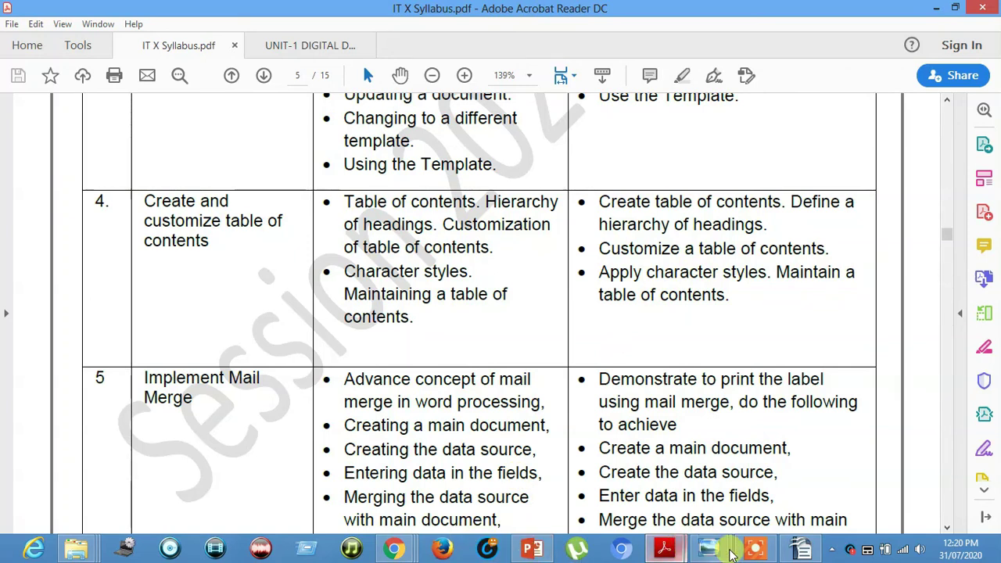
pyautogui.click(801, 547)
# - Update the table of contents on page 1 so that its page numbers match the shifted chapters
pyautogui.scroll(15, 432, 199)
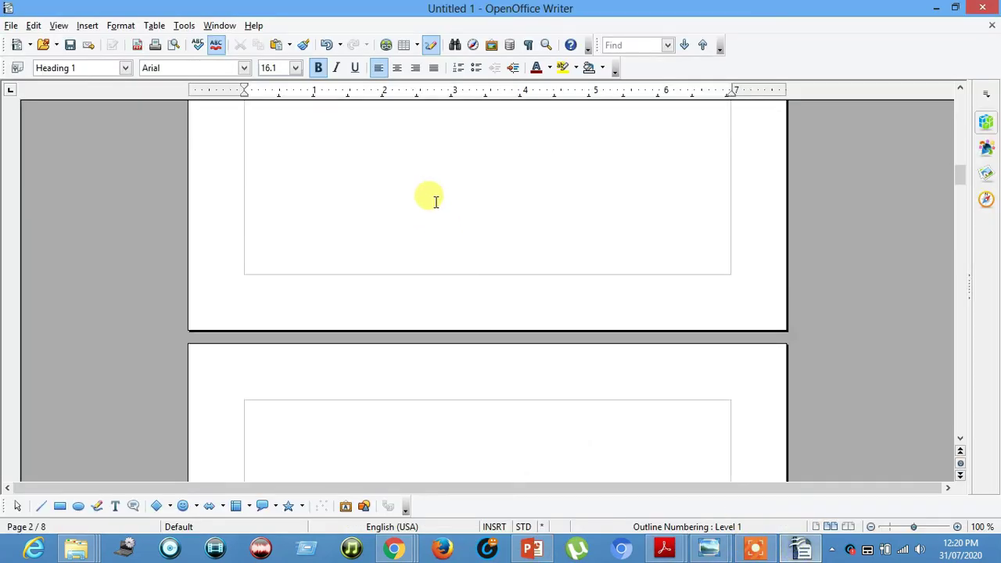
pyautogui.scroll(5, 443, 182)
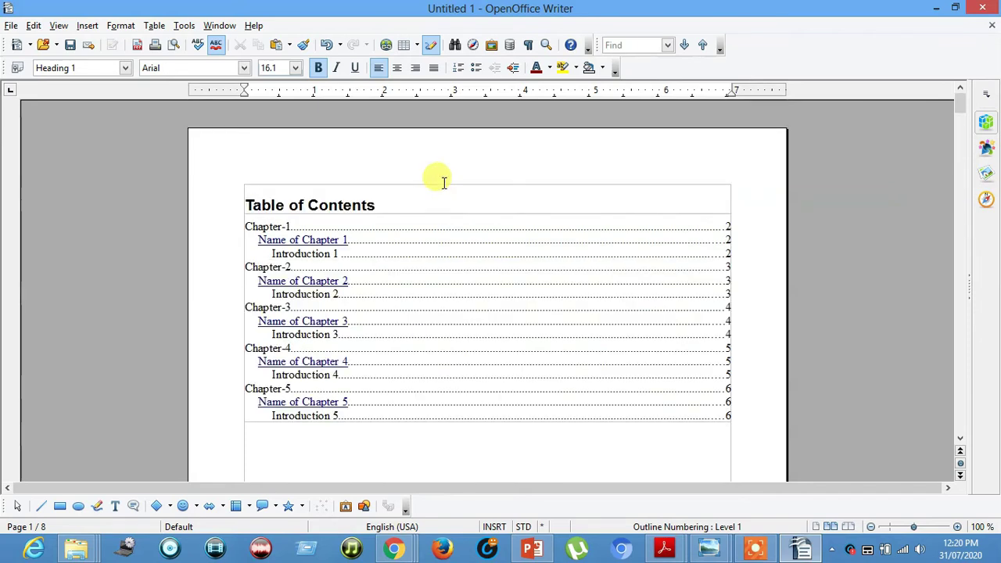
pyautogui.scroll(-6, 491, 293)
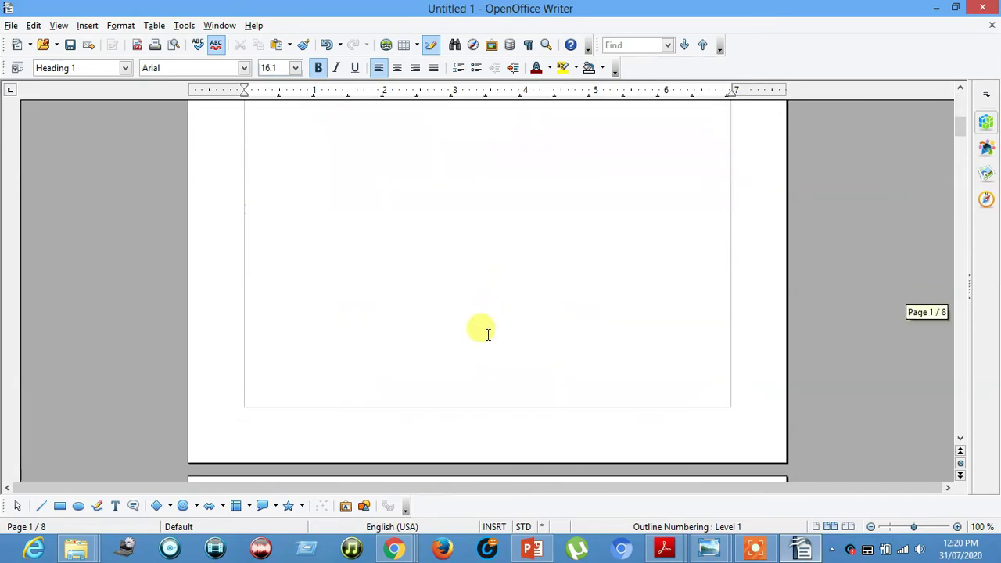
pyautogui.scroll(4, 543, 250)
pyautogui.scroll(3, 550, 239)
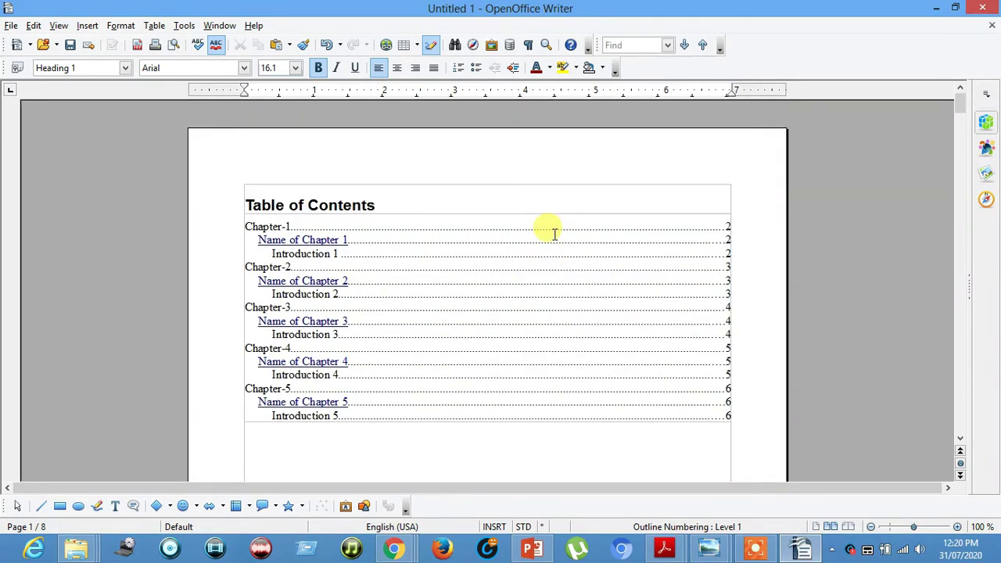
pyautogui.rightClick(570, 269)
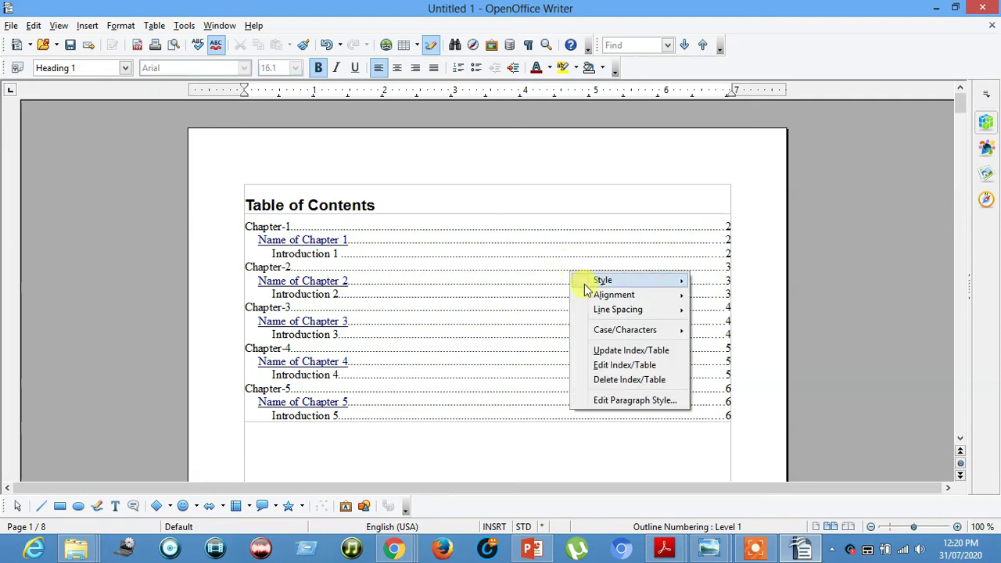
pyautogui.click(626, 351)
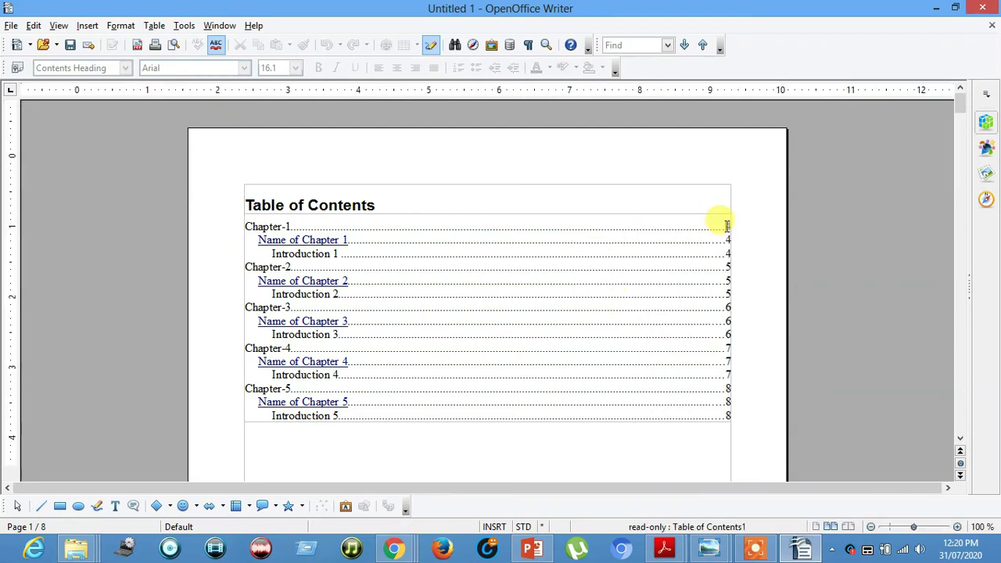
# - Check the updated Chapter-1 page number against the page where the heading stands, and return to the table of contents
pyautogui.scroll(-5, 685, 341)
pyautogui.scroll(-15, 685, 340)
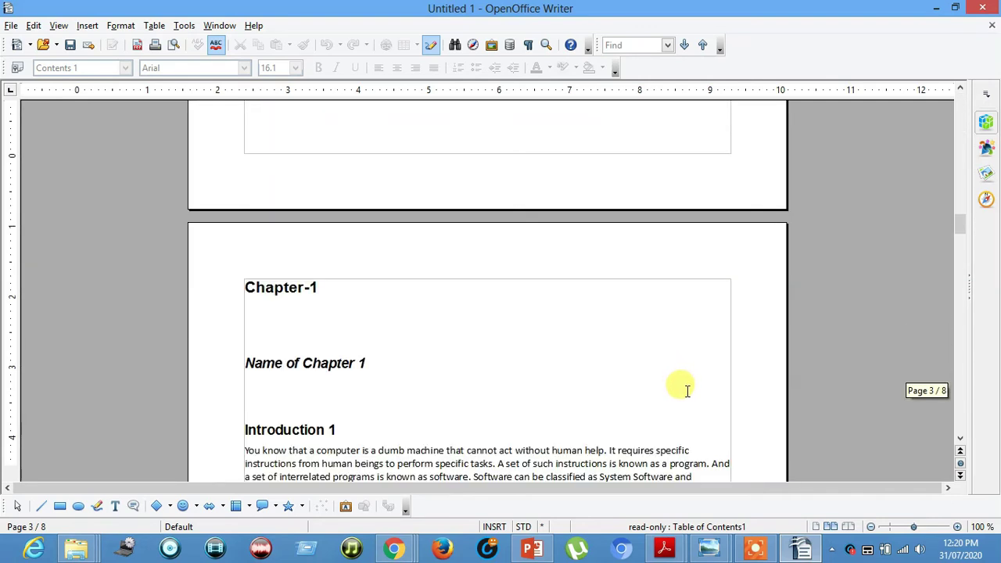
pyautogui.scroll(5, 570, 333)
pyautogui.scroll(10, 588, 317)
pyautogui.scroll(10, 646, 273)
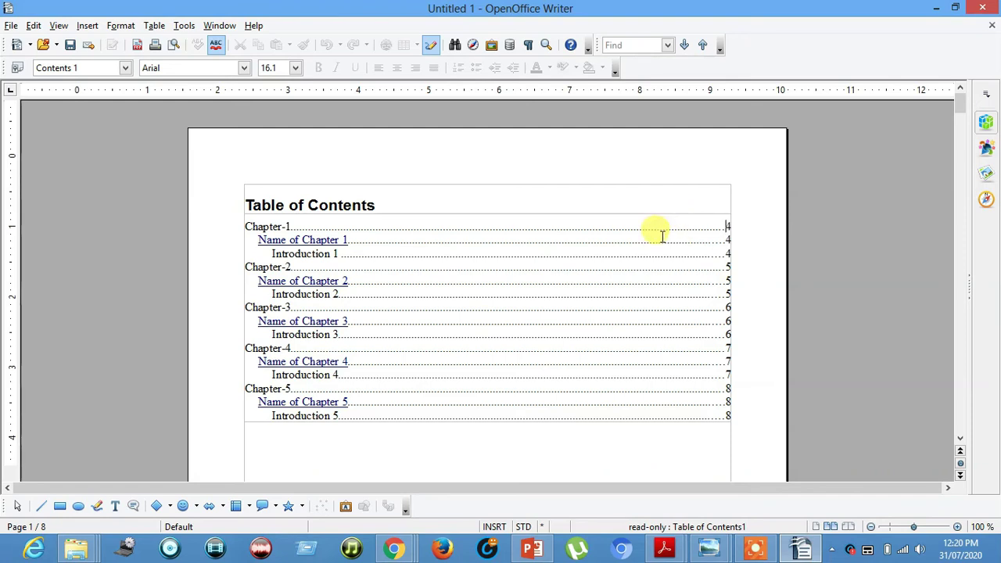
# - Delete the whole table of contents, and undo the deletion
pyautogui.rightClick(639, 263)
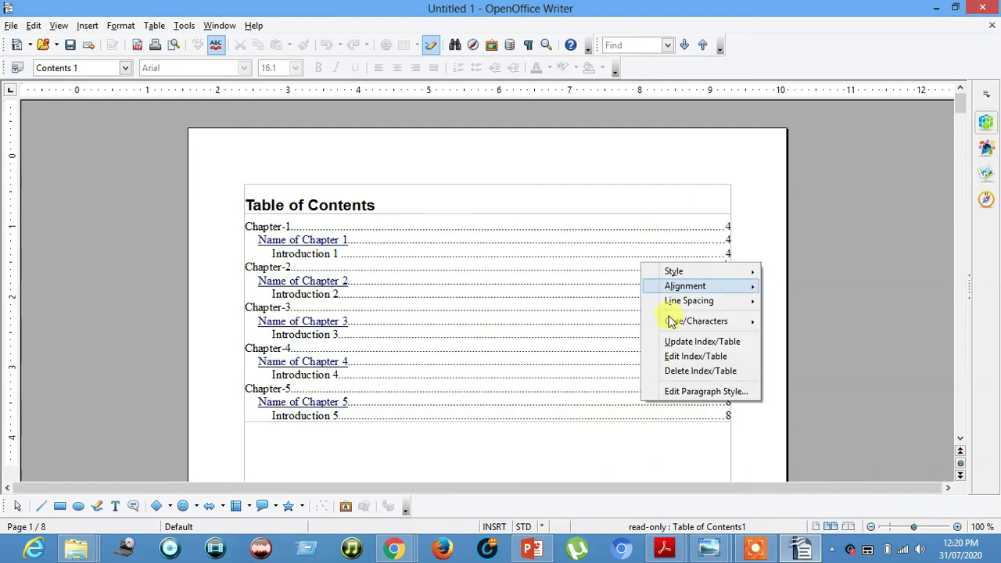
pyautogui.click(688, 372)
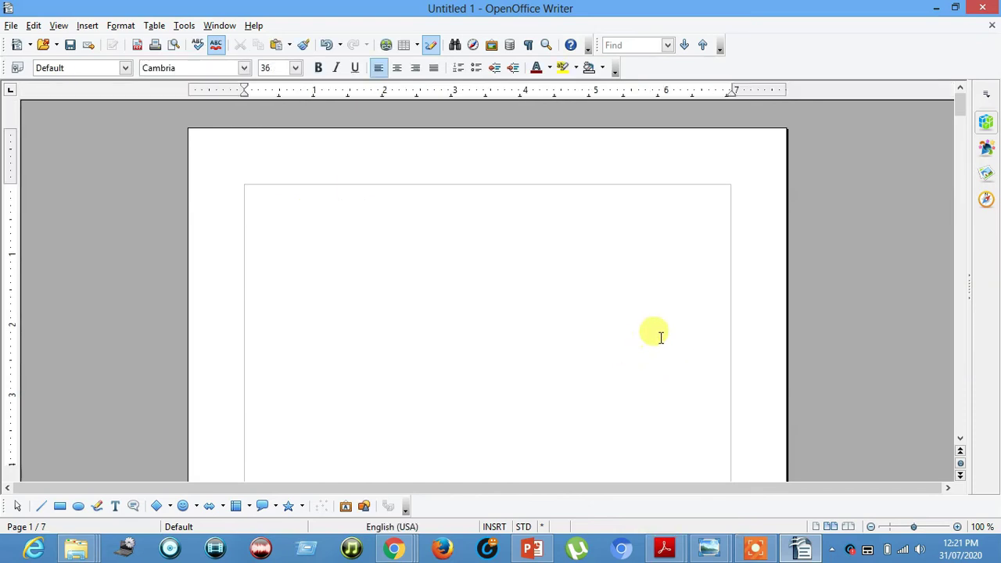
pyautogui.hotkey('ctrl', 'z')
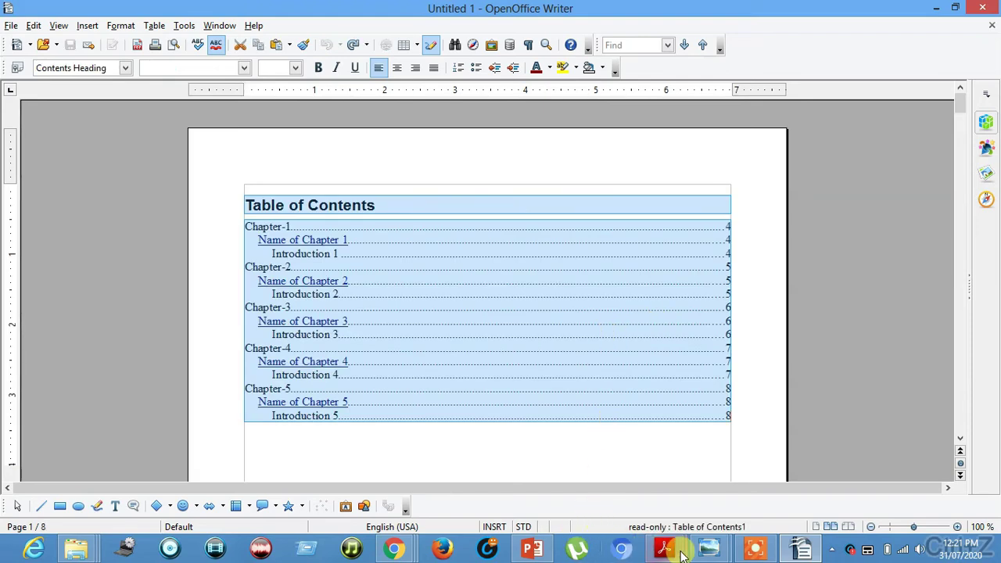
# - Consult the syllabus PDF, return to Writer and deselect the table of contents by placing the cursor in the Name of Chapter 2 entry
pyautogui.moveTo(664, 547)
pyautogui.click(547, 464)
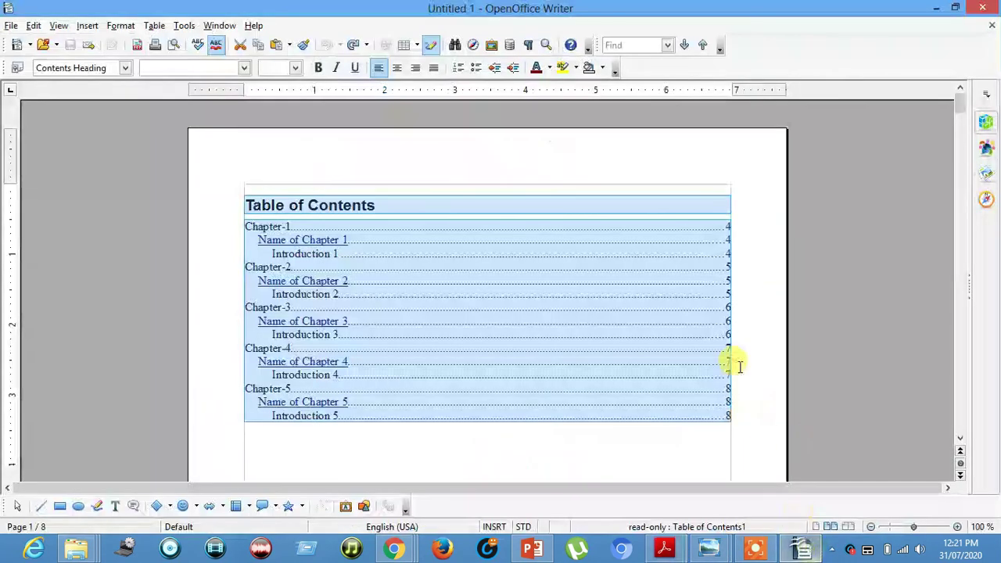
pyautogui.click(508, 279)
pyautogui.click(371, 277)
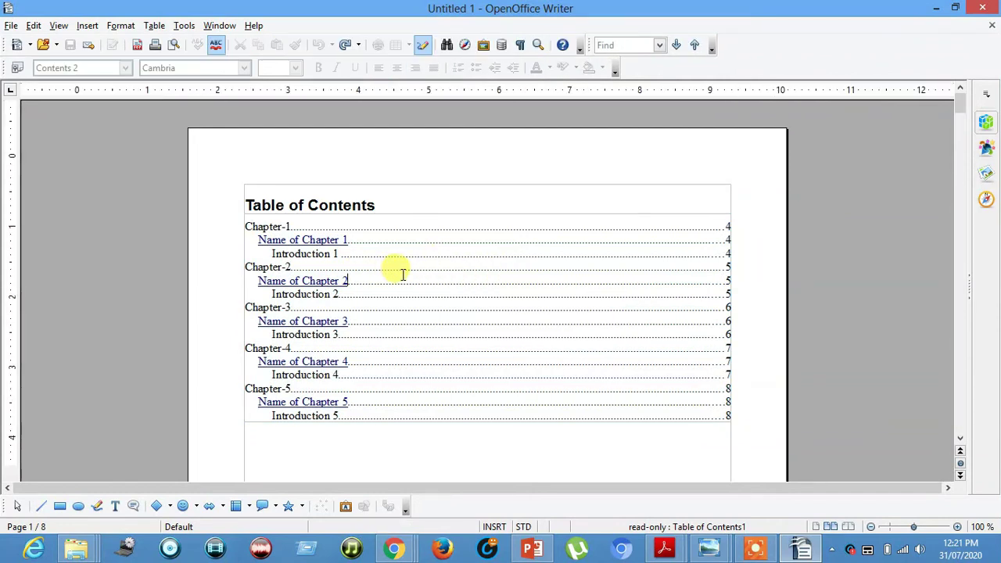
# - Switch to IT X Syllabus.pdf, highlight the practical outcomes of topic 4, Create and customize table of contents, and return to Writer
pyautogui.moveTo(664, 547)
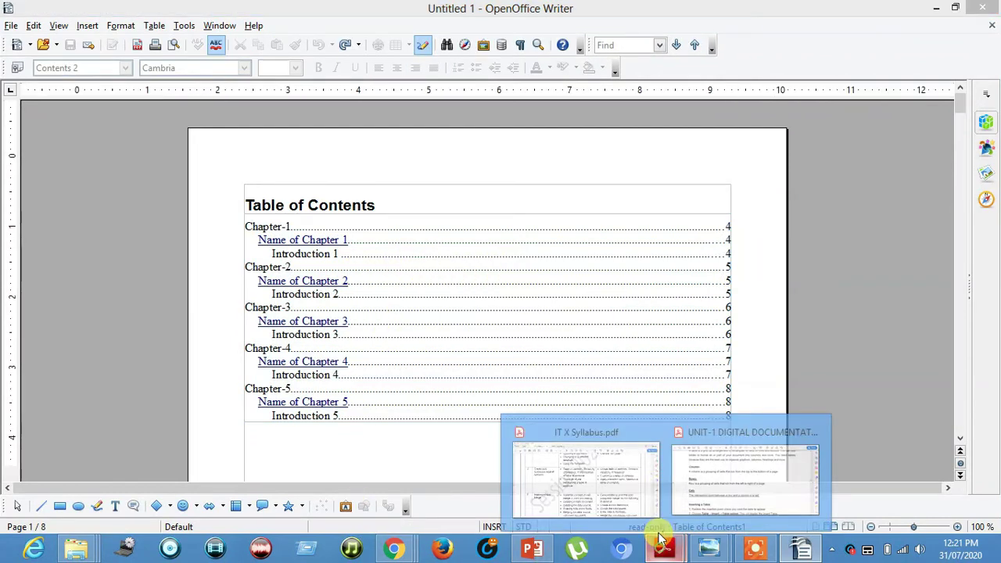
pyautogui.click(626, 475)
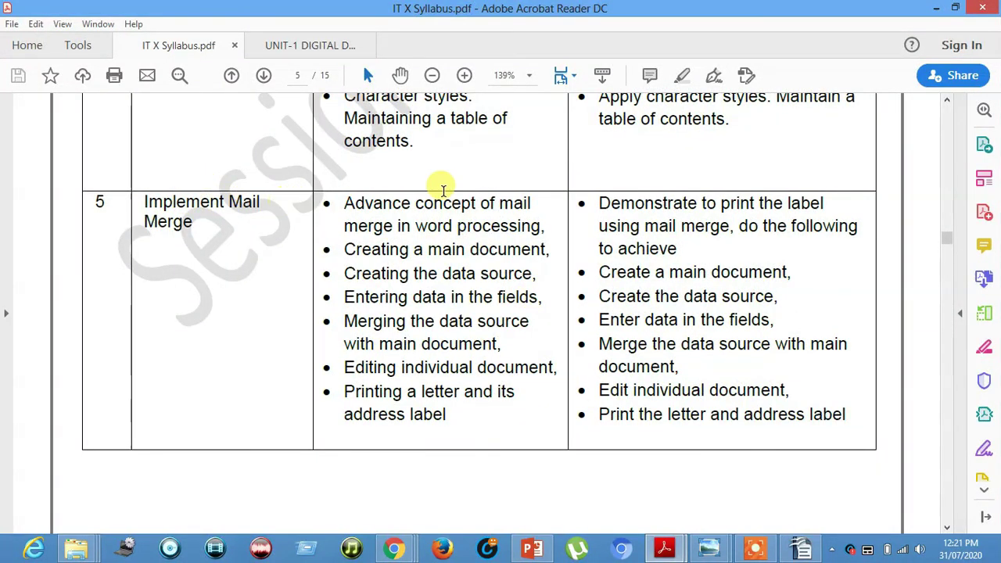
pyautogui.scroll(2, 523, 218)
pyautogui.scroll(3, 546, 215)
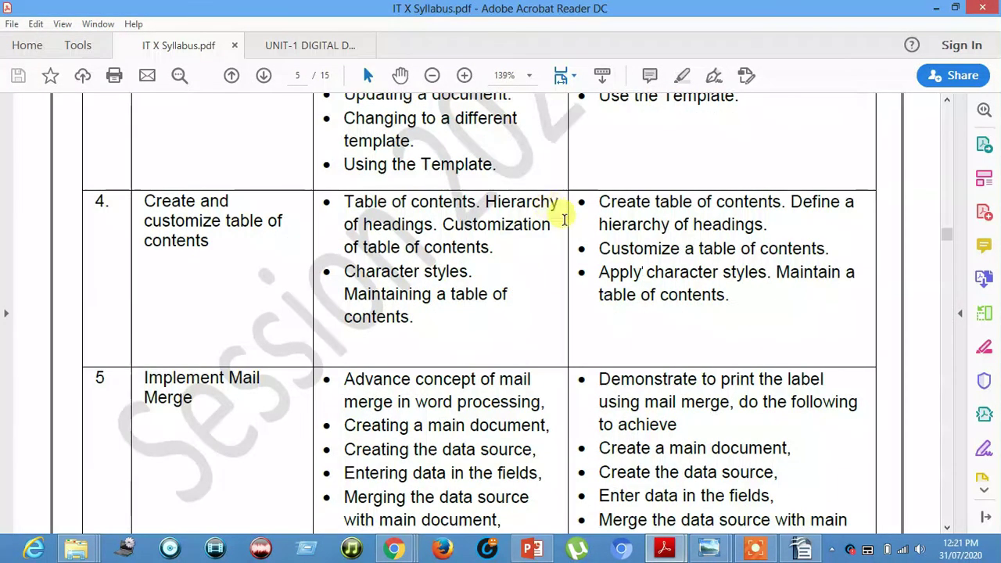
pyautogui.moveTo(596, 202); pyautogui.dragTo(727, 295)
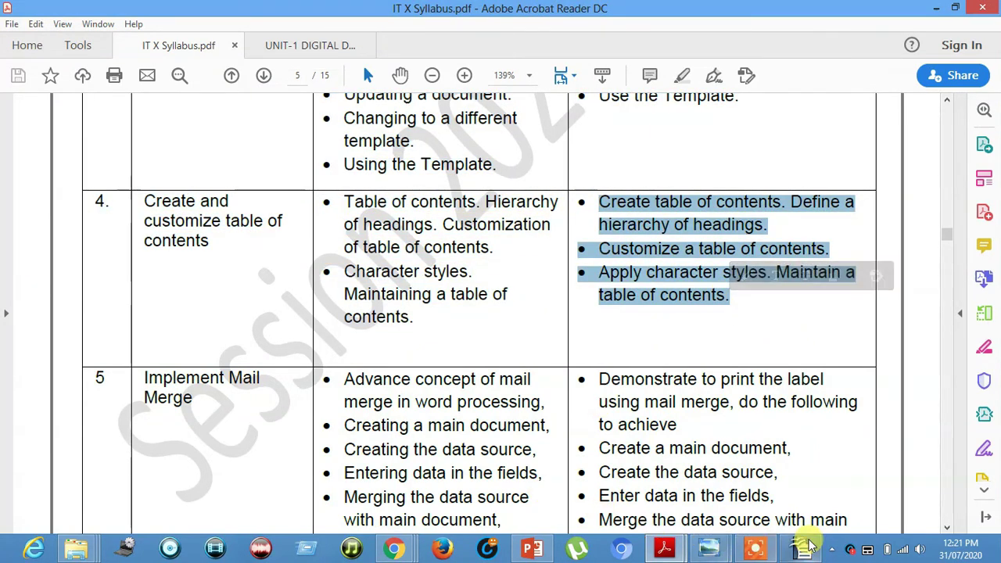
pyautogui.click(799, 547)
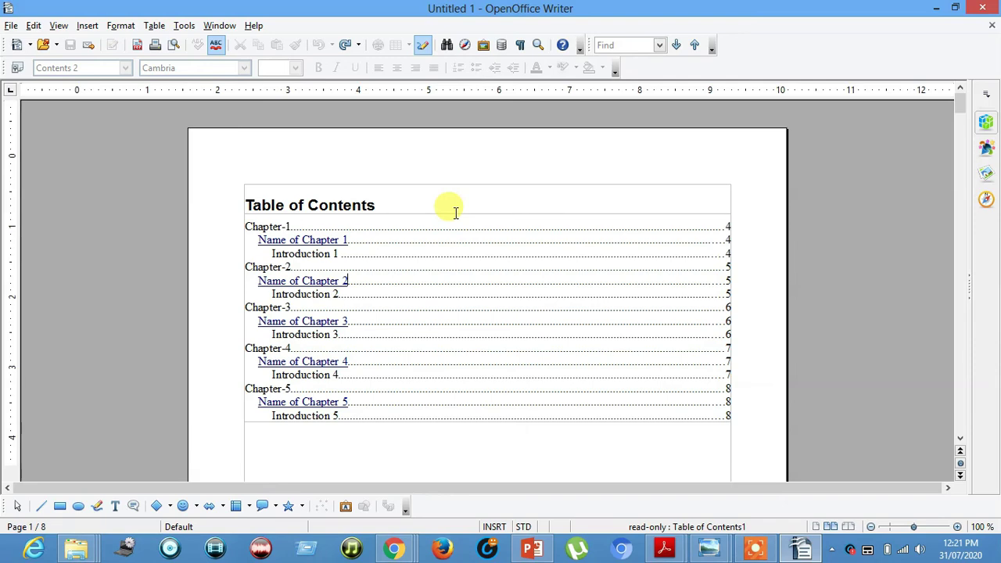
# - Minimize the Writer and Acrobat Reader windows, and open the desktop file good.odt with OpenOffice Writer
pyautogui.click(935, 8)
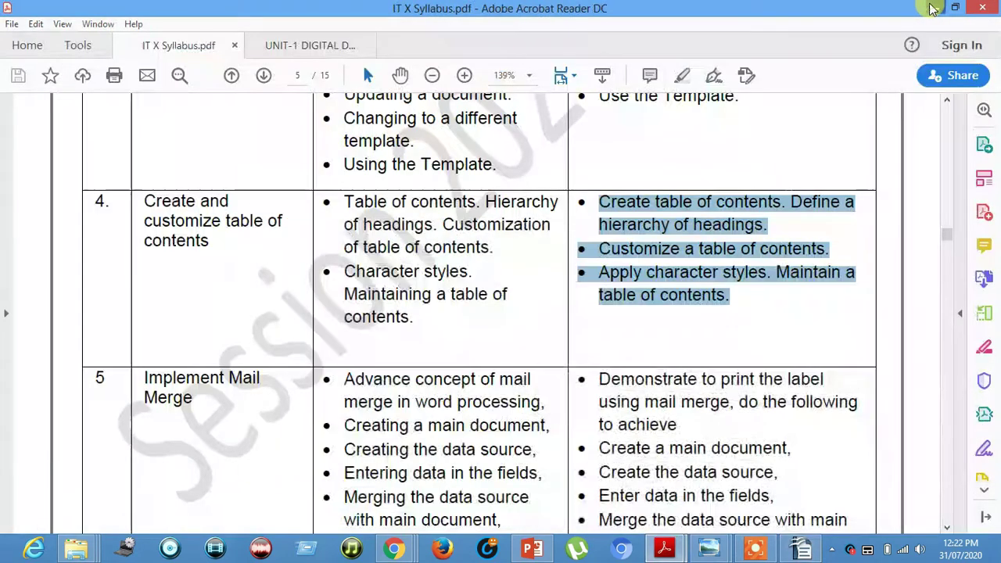
pyautogui.click(933, 8)
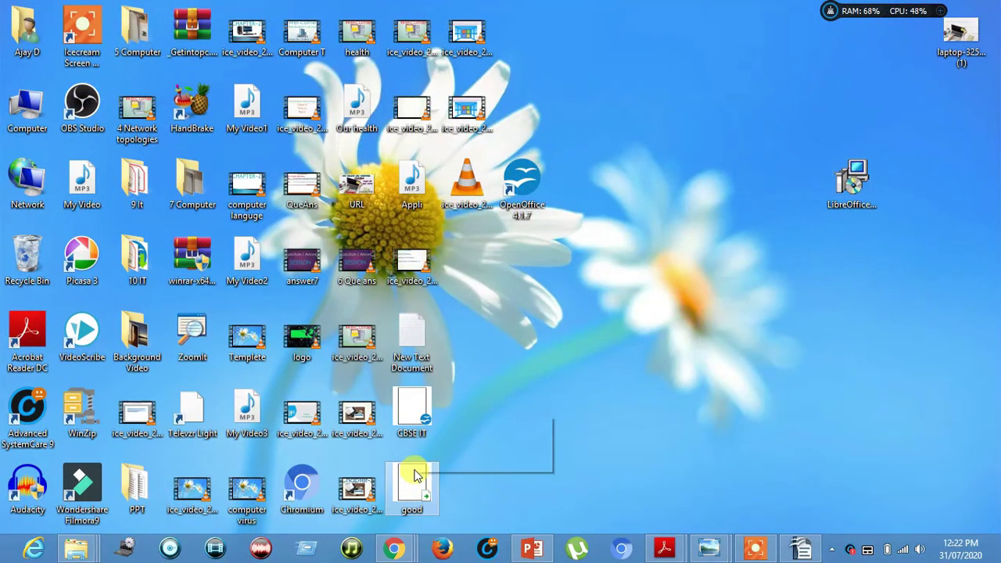
pyautogui.doubleClick(415, 475)
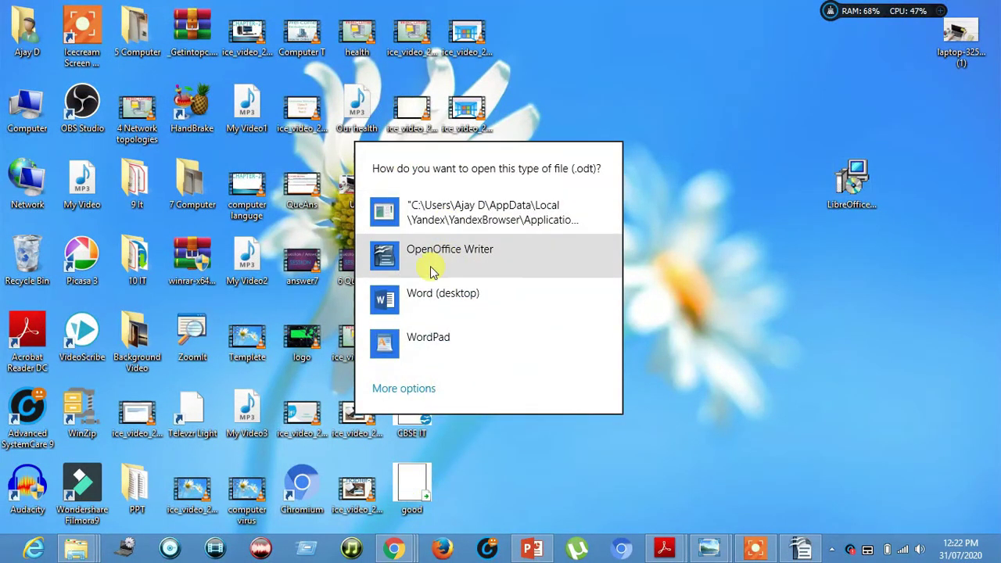
pyautogui.click(432, 269)
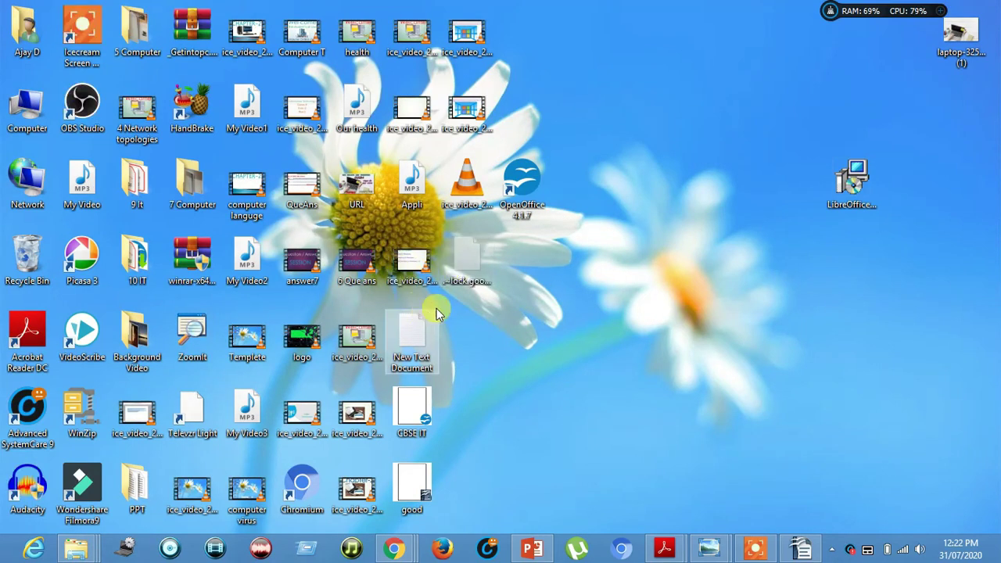
pyautogui.click(799, 548)
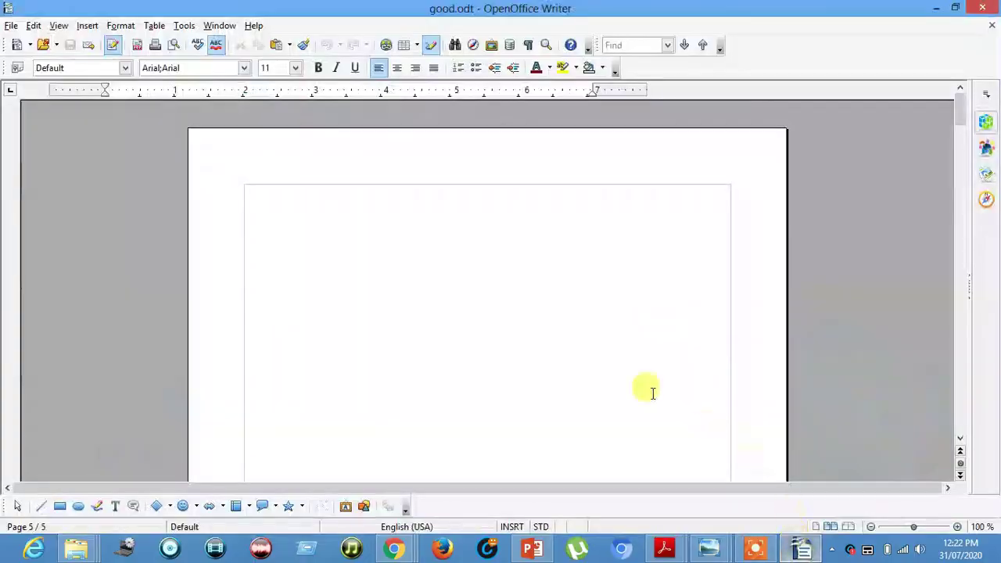
# - Look through the pages of good.odt to examine its headings and text, and return to the first page
pyautogui.scroll(-15, 437, 290)
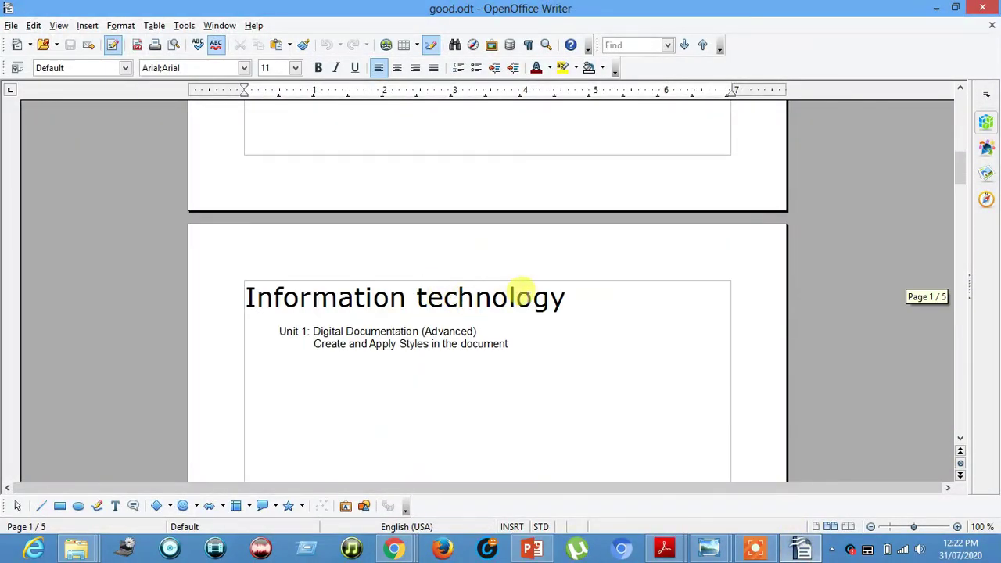
pyautogui.scroll(-15, 469, 328)
pyautogui.scroll(-5, 478, 383)
pyautogui.scroll(1, 469, 364)
pyautogui.scroll(-10, 469, 360)
pyautogui.scroll(1, 464, 322)
pyautogui.scroll(10, 458, 305)
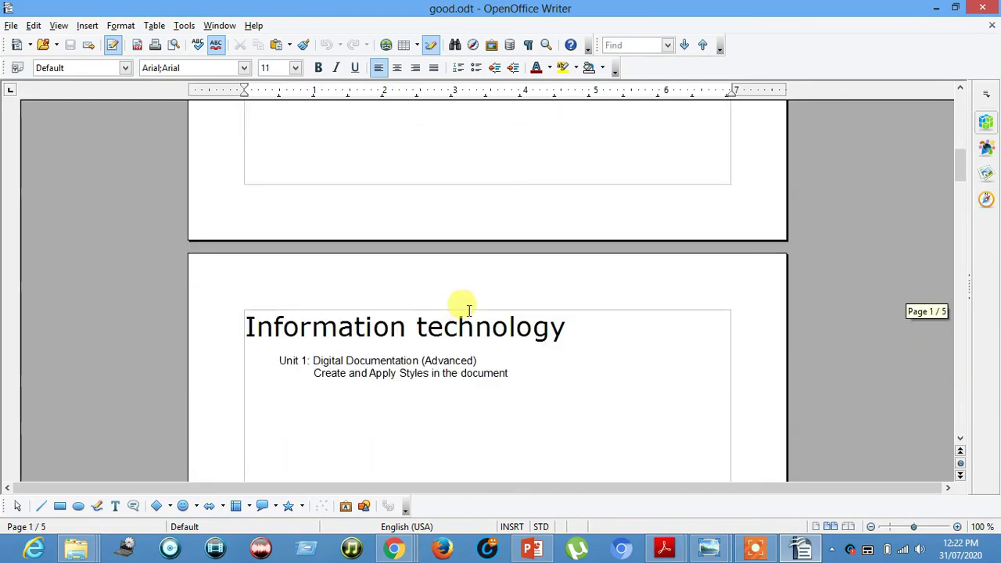
pyautogui.scroll(10, 462, 325)
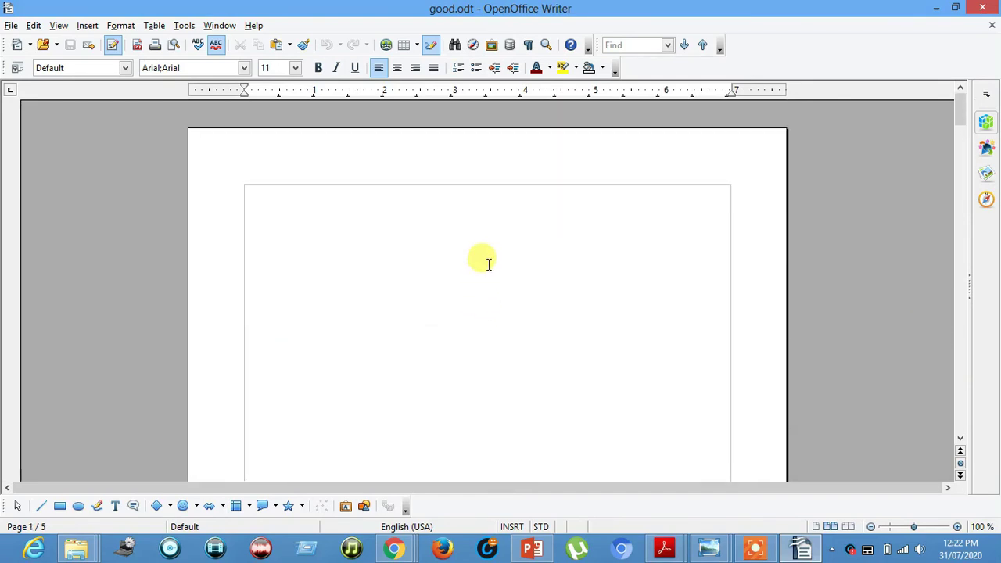
# - Apply the Heading 1 style to the Information technology title on page 2
pyautogui.scroll(-15, 480, 266)
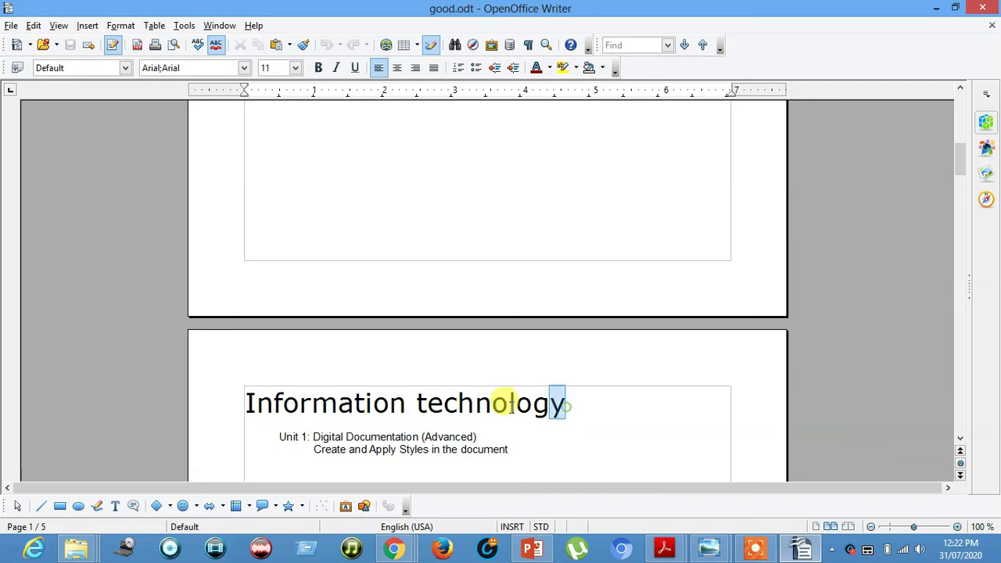
pyautogui.moveTo(566, 403); pyautogui.dragTo(243, 379)
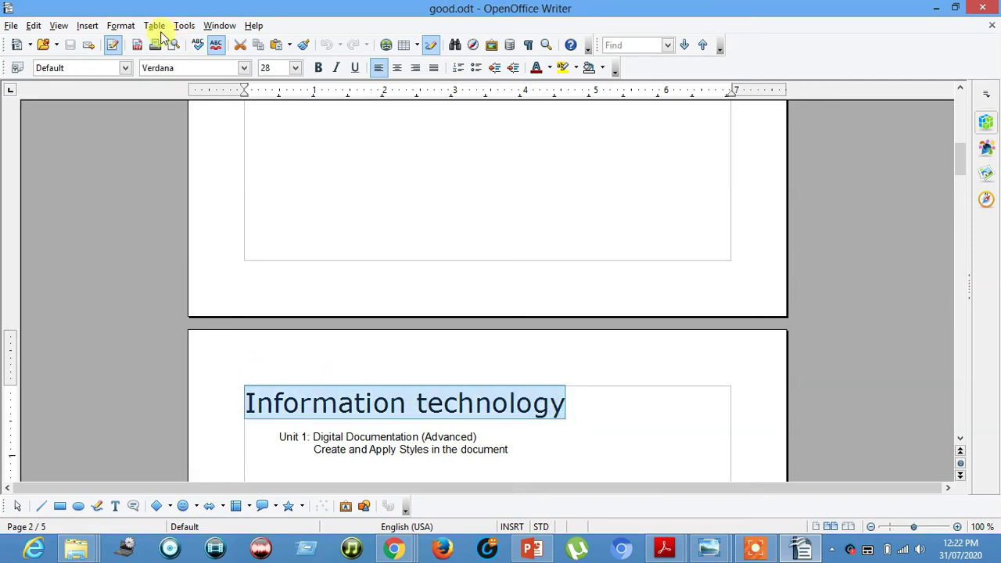
pyautogui.click(125, 68)
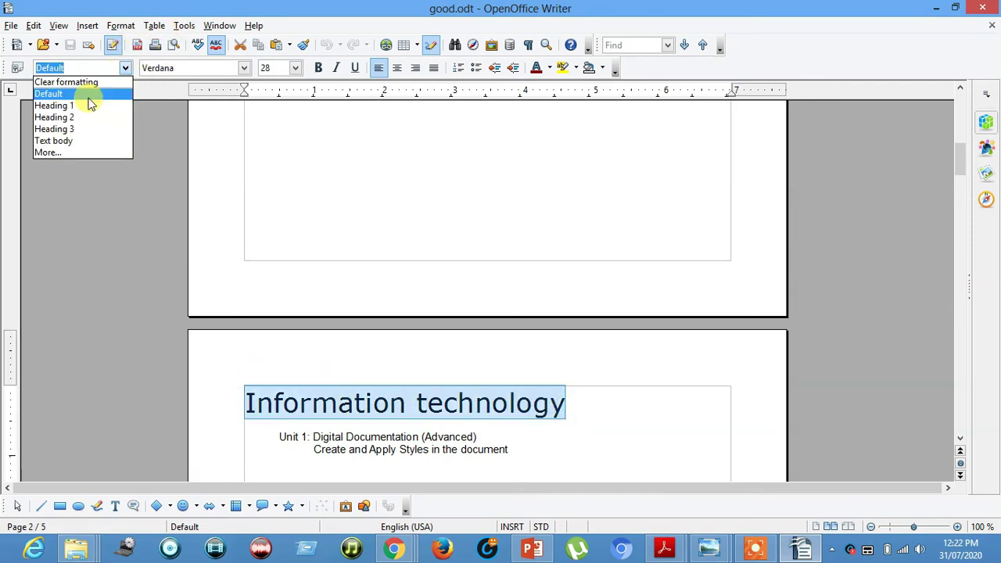
pyautogui.click(81, 106)
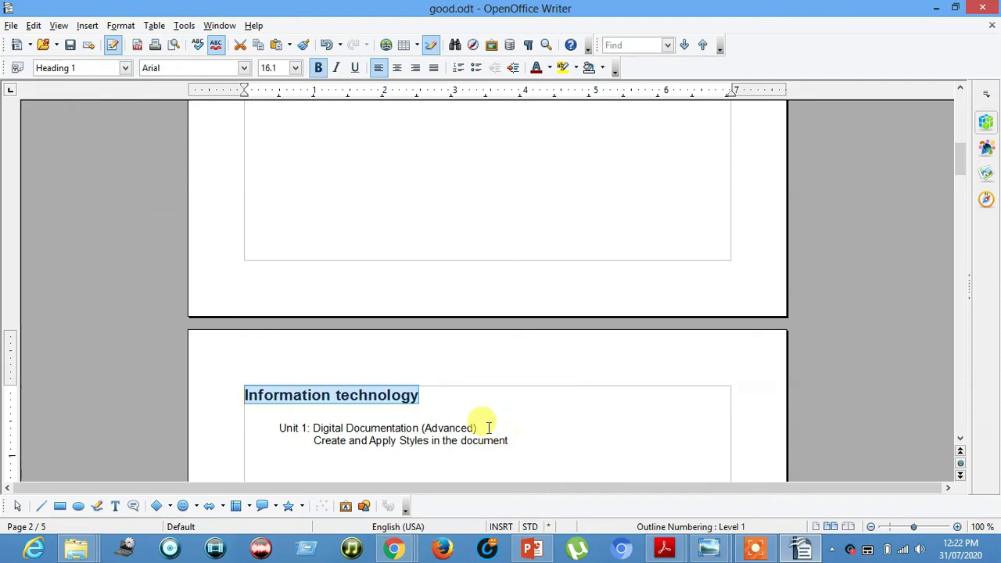
# - Apply the Heading 2 style to the line Unit 1: Digital Documentation (Advanced)
pyautogui.moveTo(484, 426); pyautogui.dragTo(414, 420)
pyautogui.moveTo(268, 415); pyautogui.dragTo(210, 426)
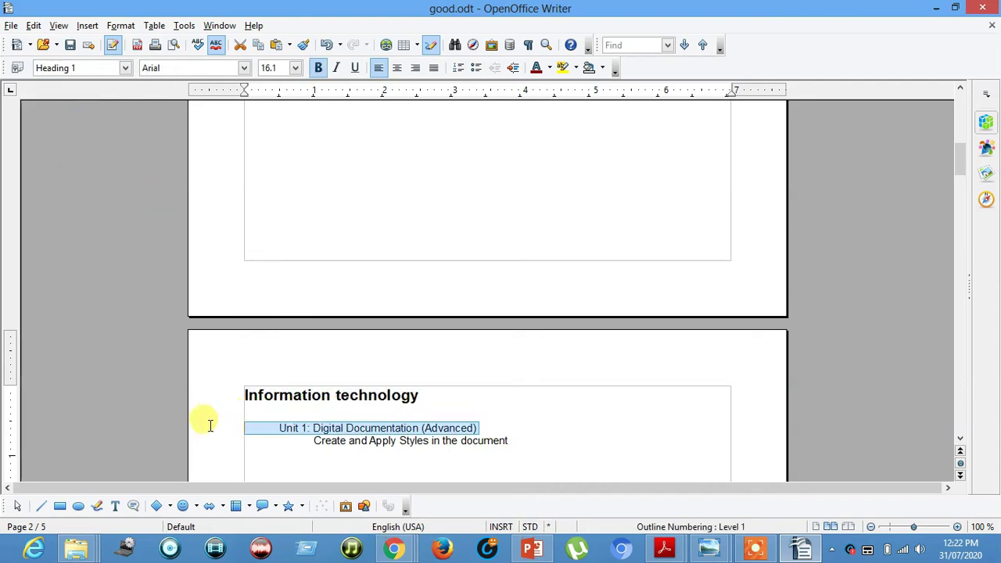
pyautogui.click(125, 68)
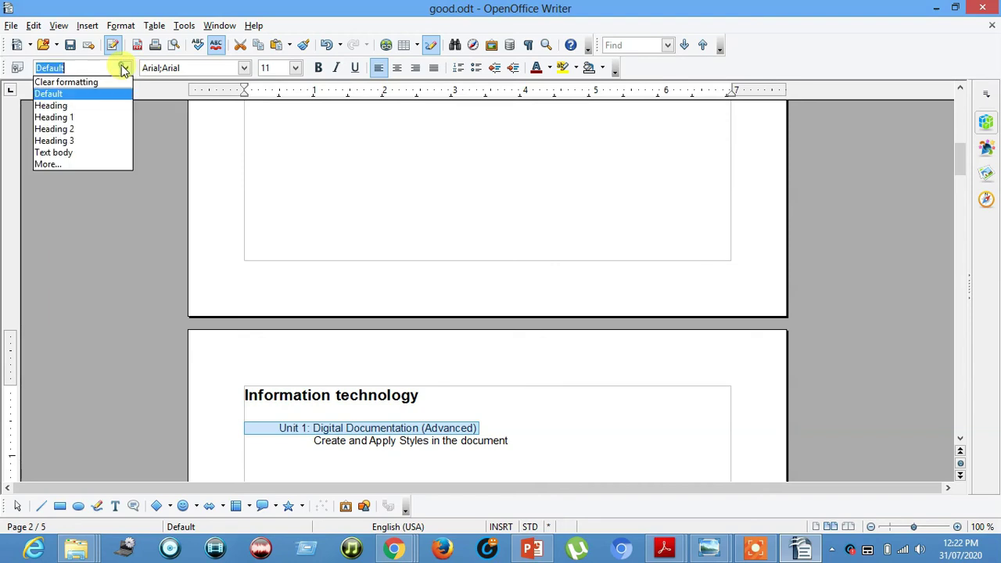
pyautogui.click(55, 129)
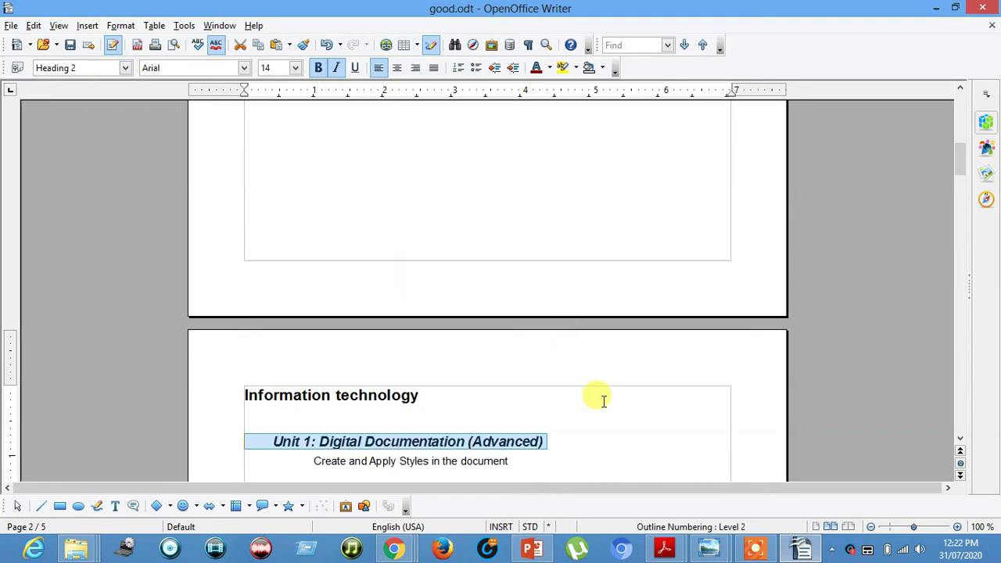
# - Apply the Heading 3 style to Create and Apply Styles in the document, and deselect the text
pyautogui.moveTo(526, 461); pyautogui.dragTo(273, 459)
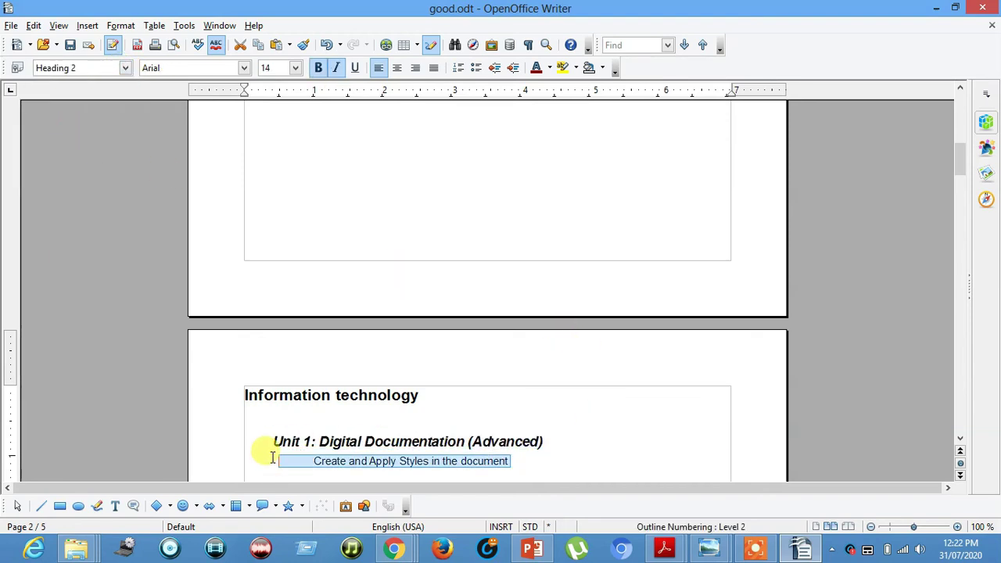
pyautogui.click(123, 68)
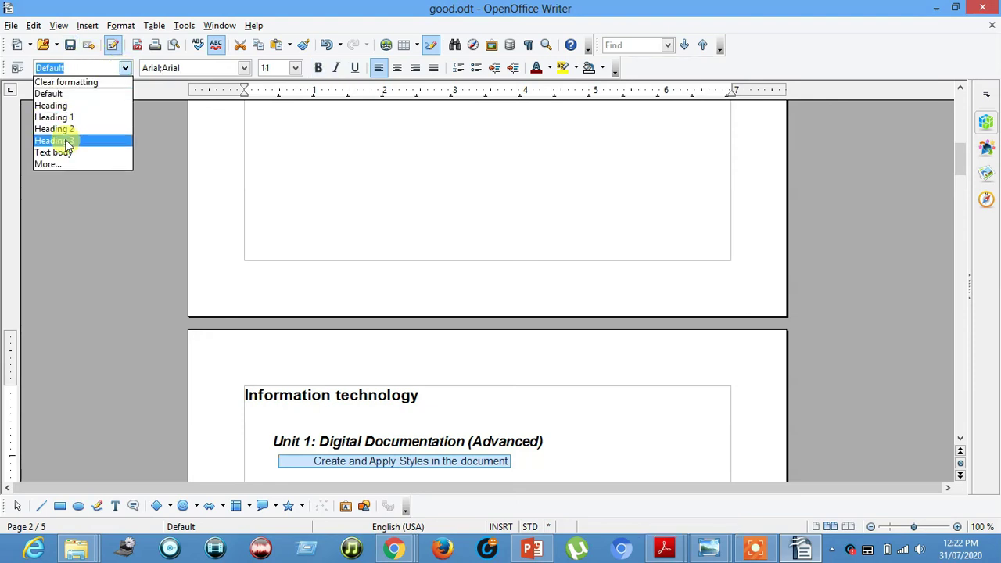
pyautogui.click(67, 142)
pyautogui.click(677, 341)
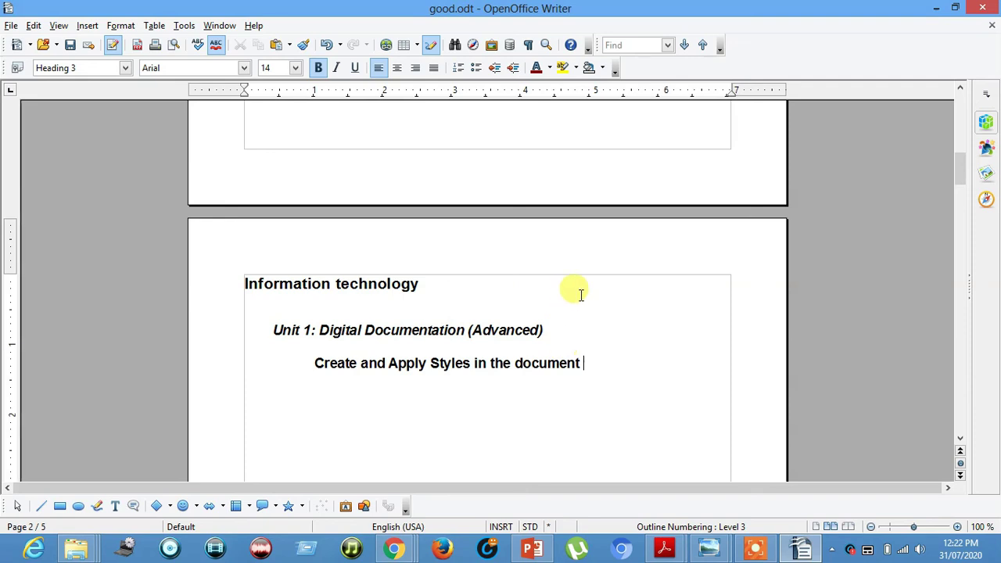
pyautogui.scroll(-20, 579, 297)
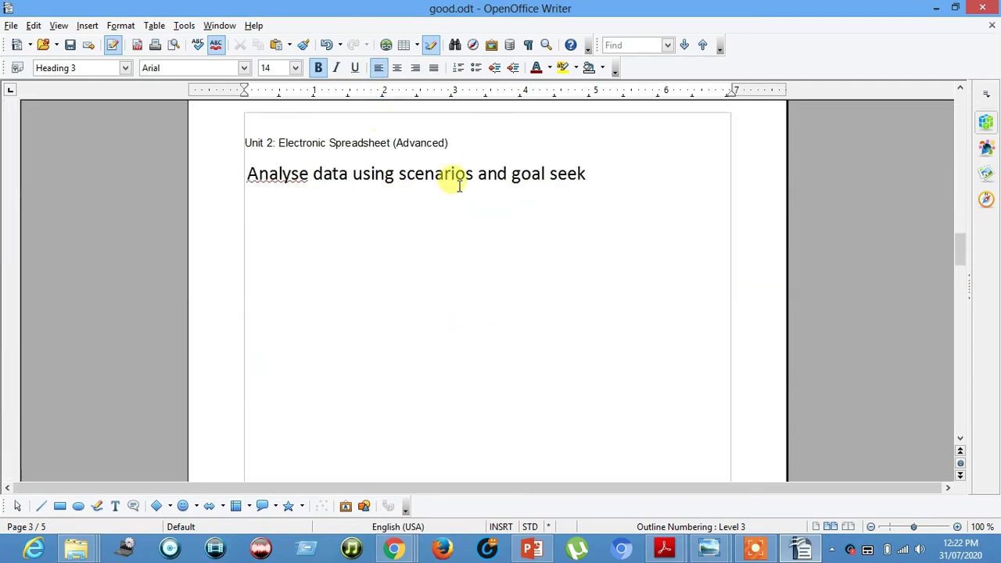
pyautogui.scroll(20, 324, 150)
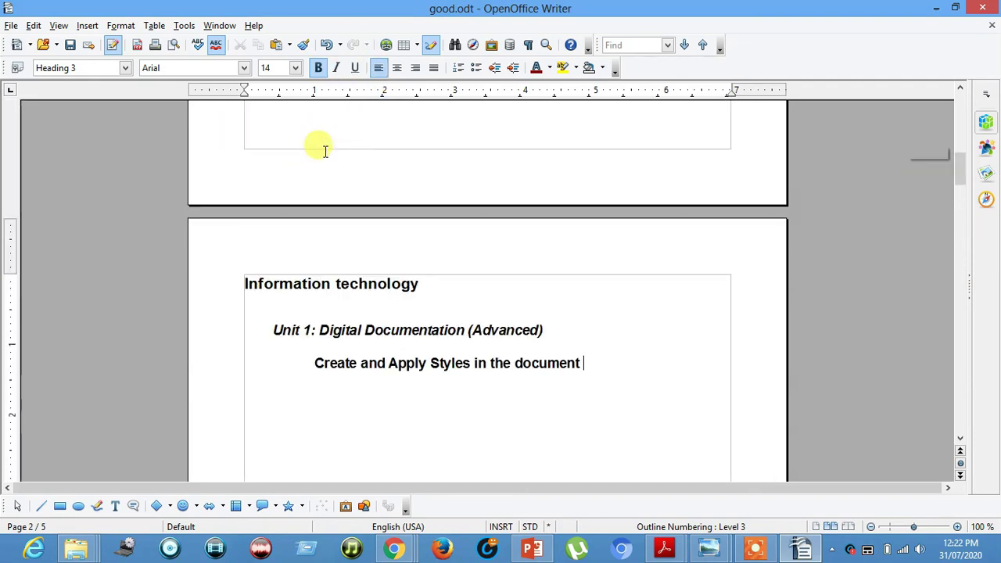
pyautogui.moveTo(436, 294); pyautogui.dragTo(168, 253)
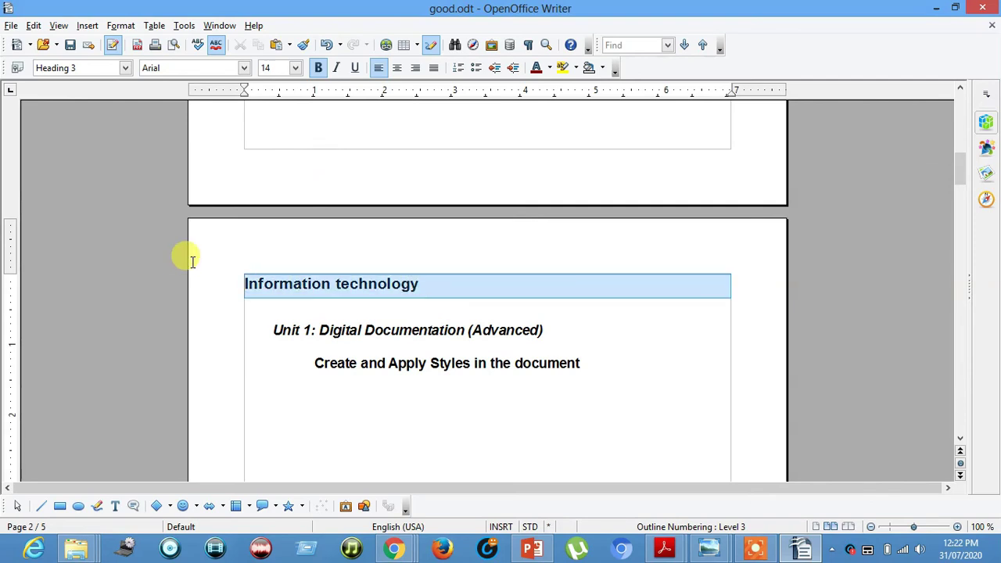
pyautogui.scroll(-5, 312, 266)
pyautogui.click(309, 112)
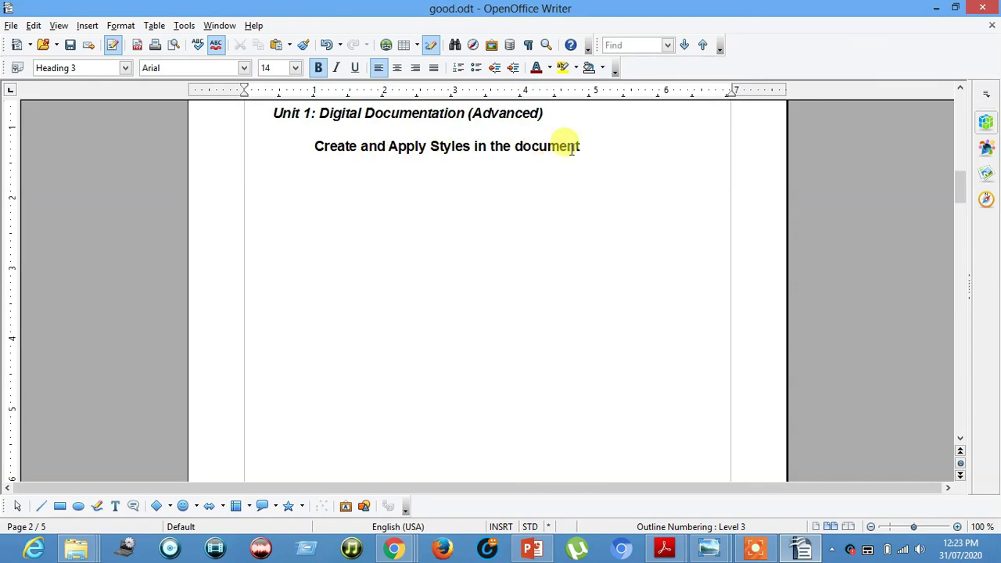
# - Apply the Heading 2 style to the line Unit 2: Electronic Spreadsheet (Advanced) on page 3
pyautogui.scroll(-10, 397, 154)
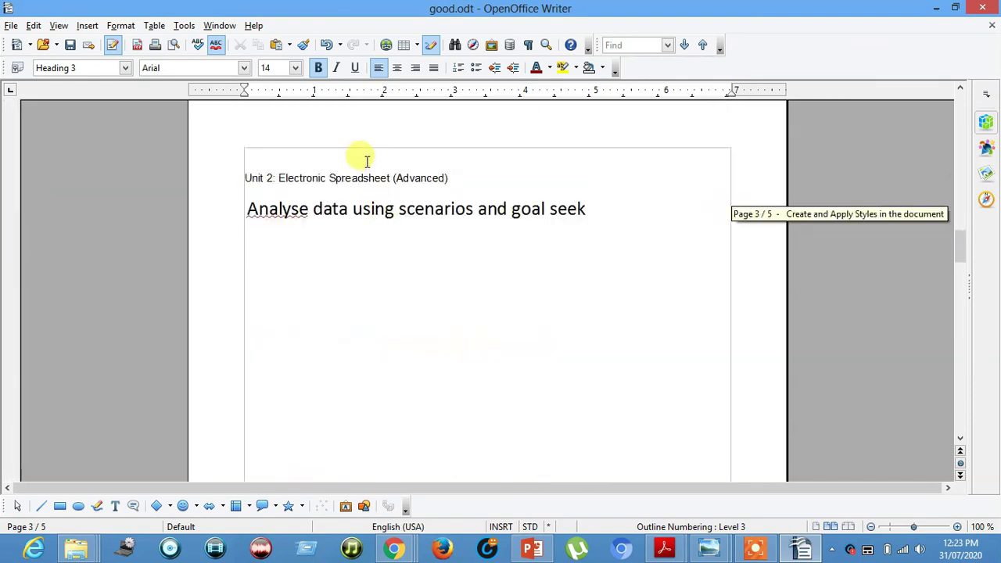
pyautogui.moveTo(456, 172); pyautogui.dragTo(189, 177)
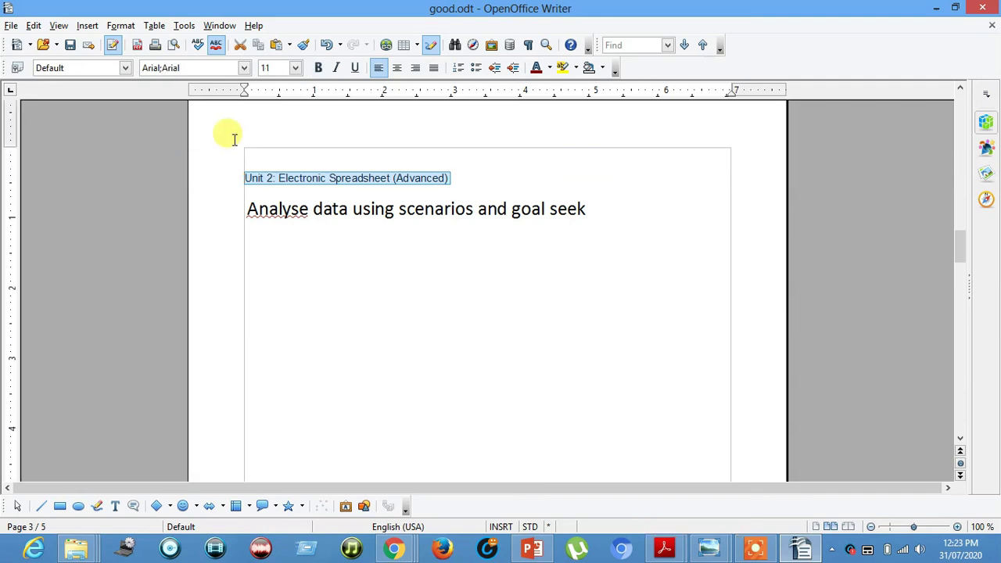
pyautogui.click(125, 68)
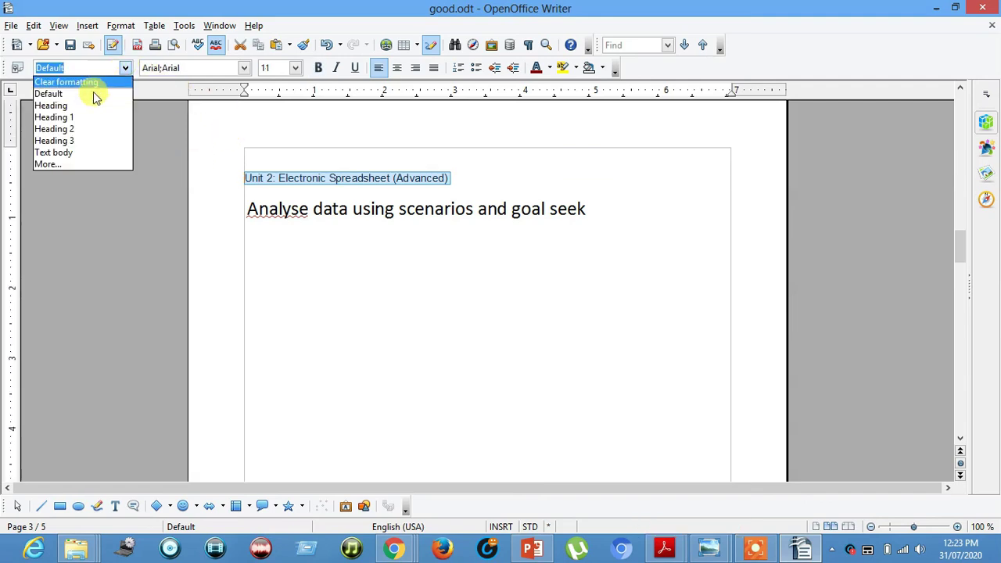
pyautogui.click(74, 131)
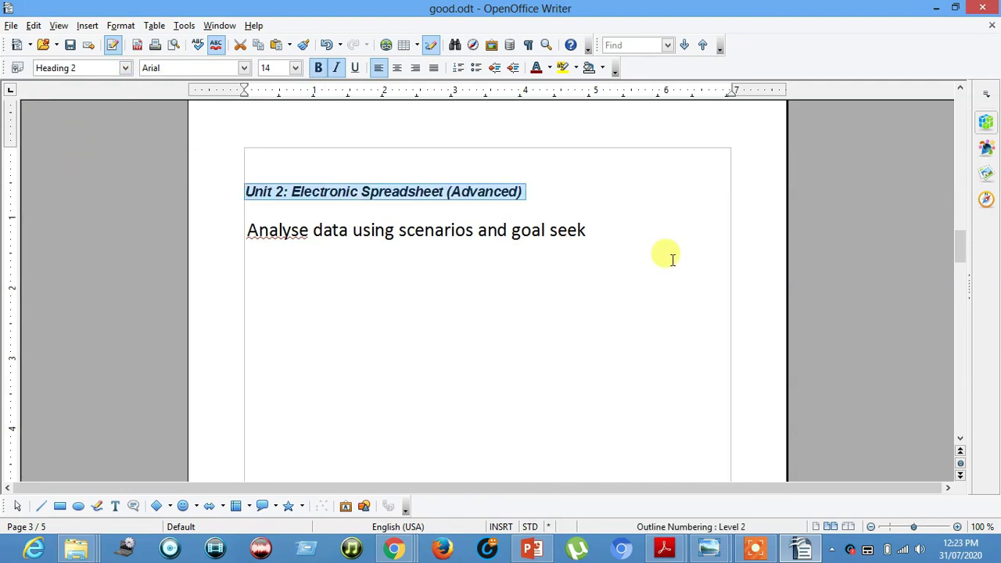
# - Apply the Heading 3 style to the line Analyse data using scenarios and goal seek
pyautogui.moveTo(593, 232); pyautogui.dragTo(166, 222)
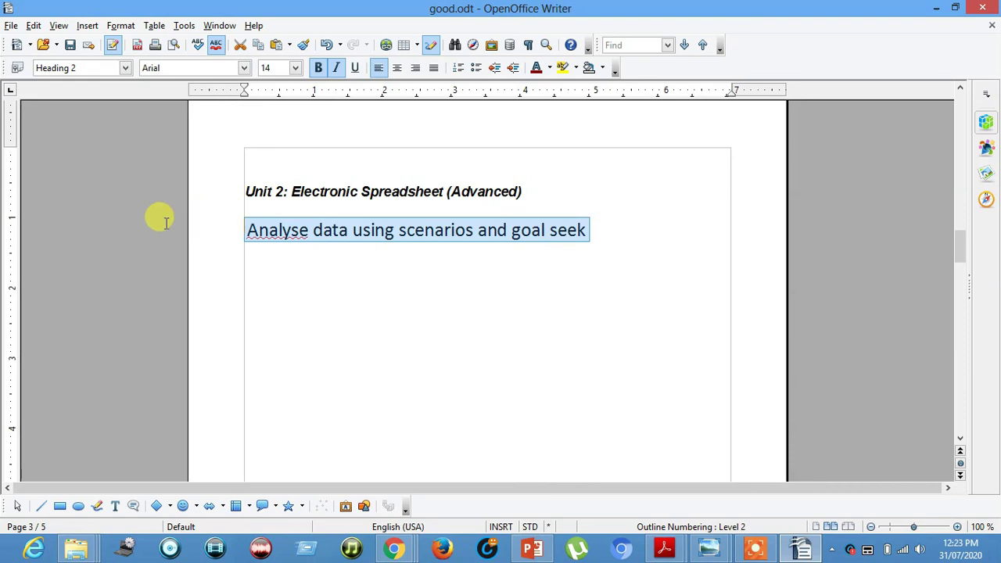
pyautogui.click(125, 68)
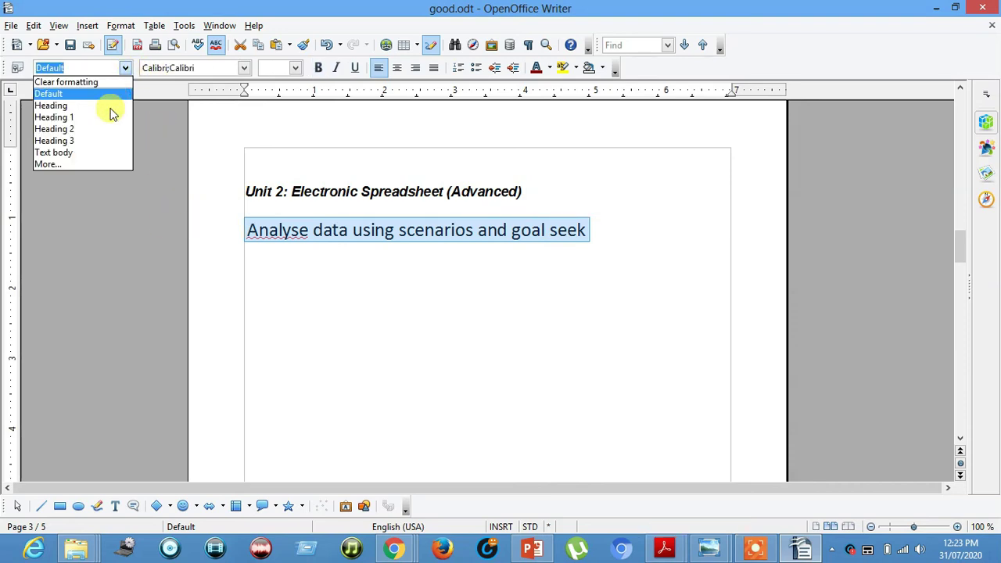
pyautogui.click(82, 141)
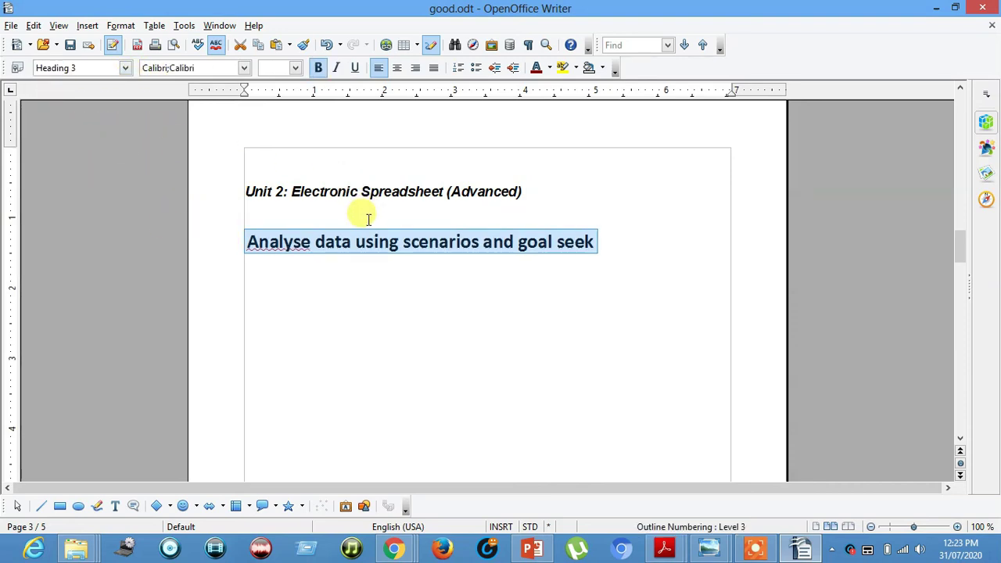
# - Check the style of Create and Apply Styles in the document, and reapply Heading 3 to Analyse data using scenarios and goal seek
pyautogui.scroll(20, 398, 227)
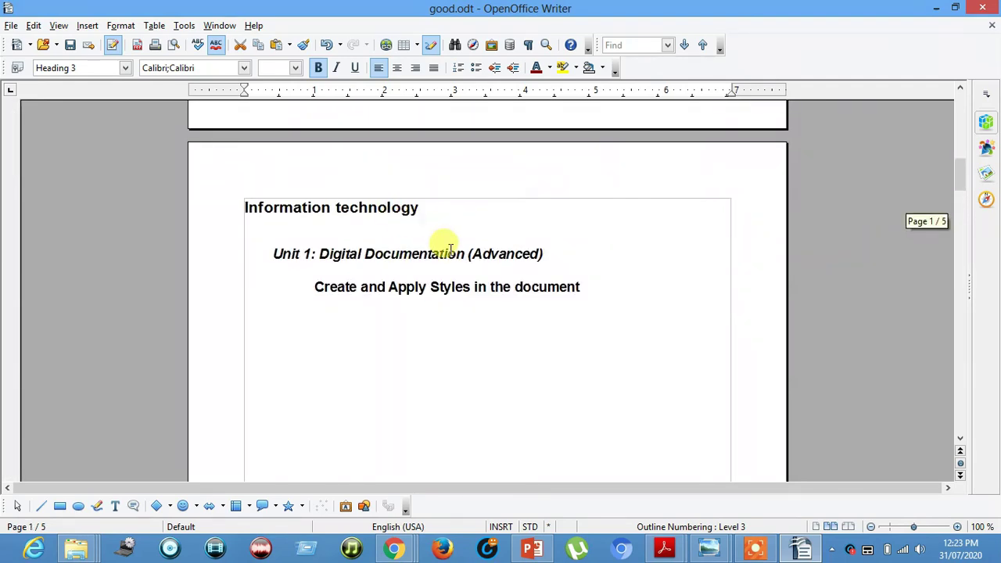
pyautogui.moveTo(579, 286); pyautogui.dragTo(235, 286)
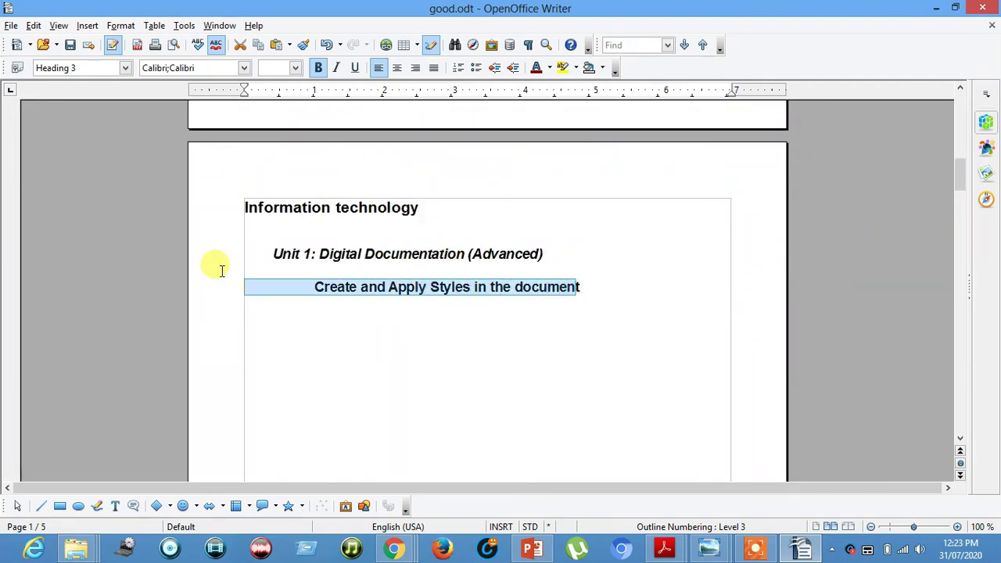
pyautogui.moveTo(585, 286); pyautogui.dragTo(230, 273)
pyautogui.scroll(-12, 509, 396)
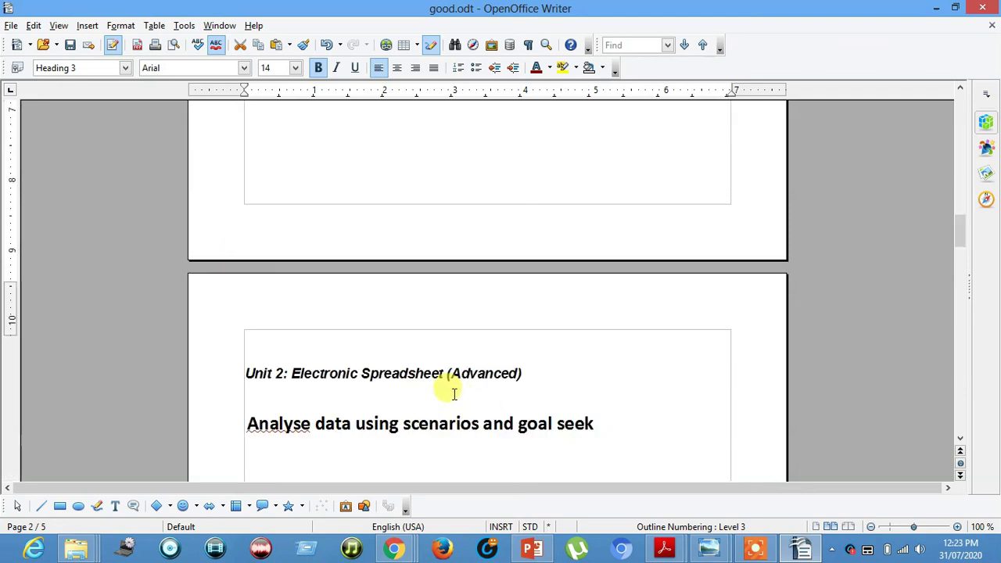
pyautogui.moveTo(599, 323); pyautogui.dragTo(204, 303)
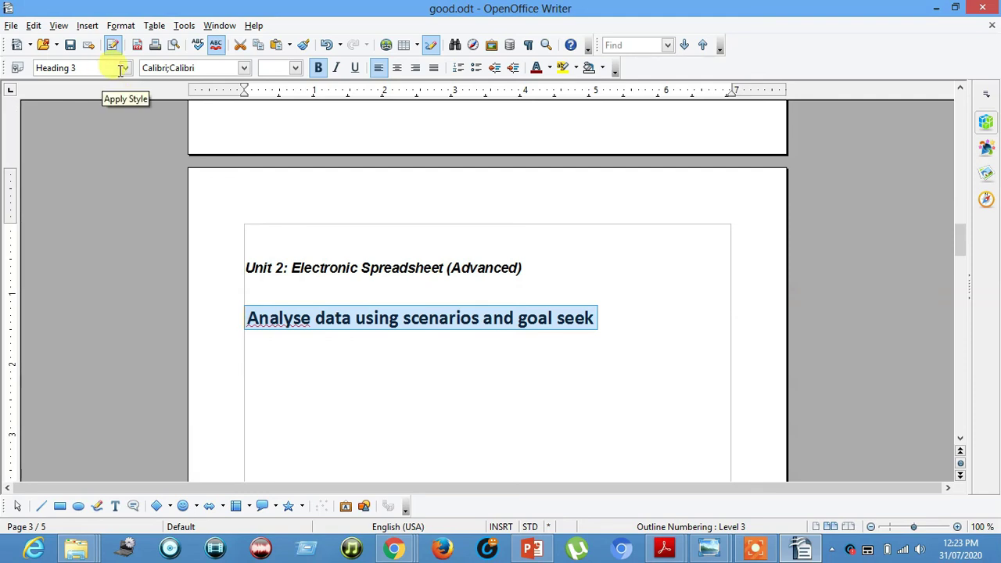
pyautogui.click(124, 68)
pyautogui.click(104, 139)
# - Apply the Heading 2 style to the line Unit 3: Database Management System on page 4
pyautogui.scroll(-5, 362, 324)
pyautogui.scroll(-15, 362, 324)
pyautogui.moveTo(435, 211); pyautogui.dragTo(208, 210)
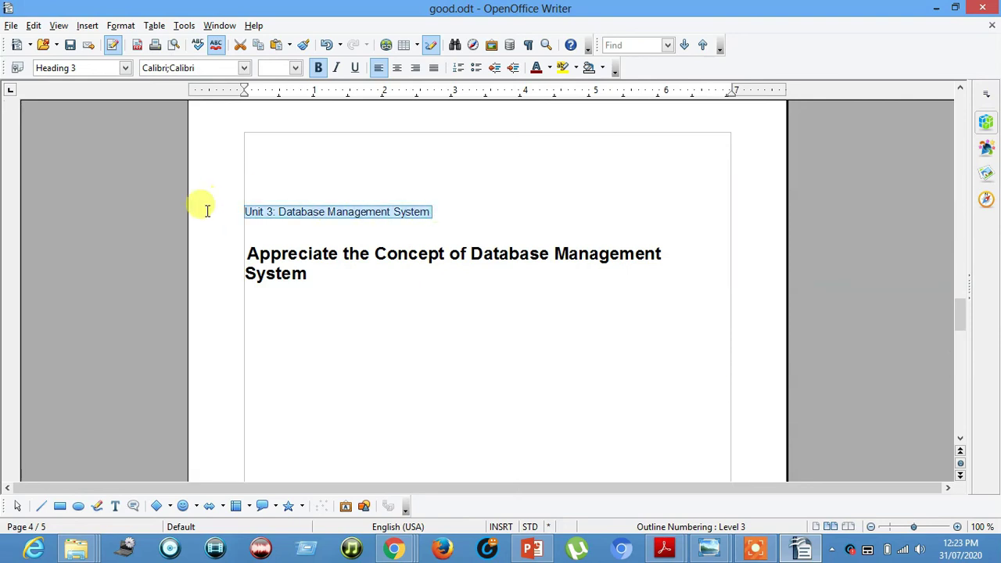
pyautogui.click(124, 68)
pyautogui.click(77, 119)
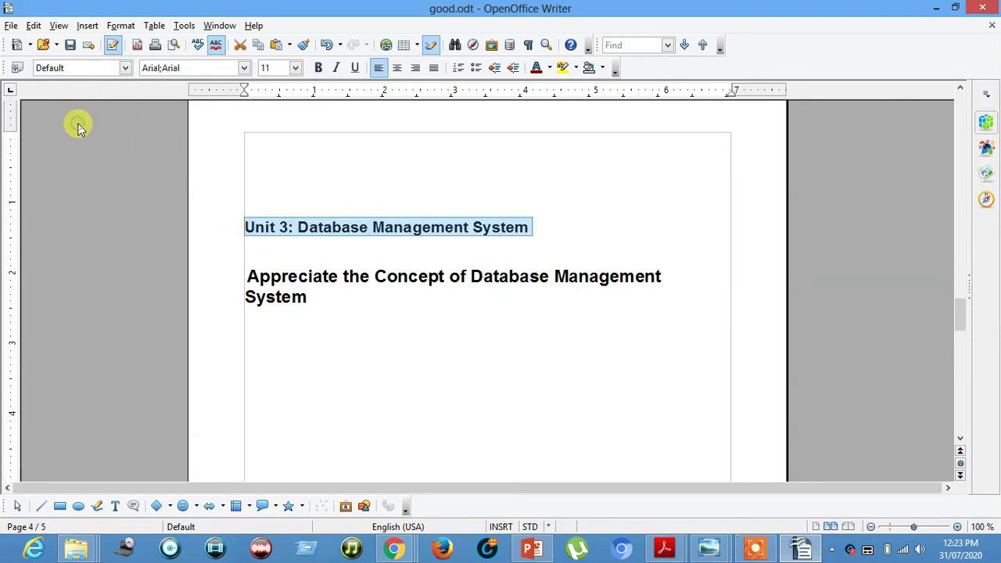
pyautogui.click(126, 68)
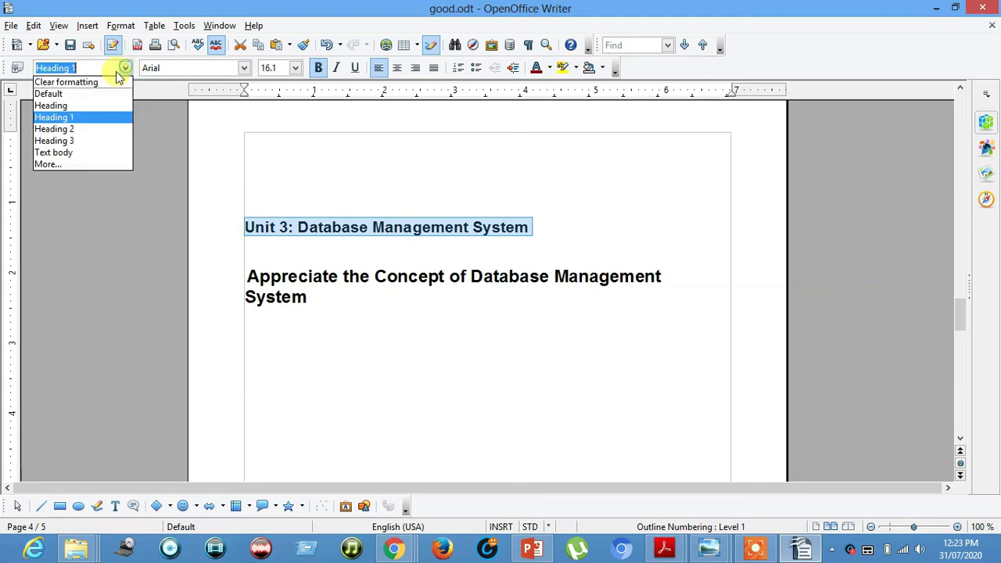
pyautogui.click(73, 129)
# - Apply the Heading 3 style to the two-line text Appreciate the Concept of Database Management System
pyautogui.click(371, 301)
pyautogui.moveTo(311, 294); pyautogui.dragTo(231, 265)
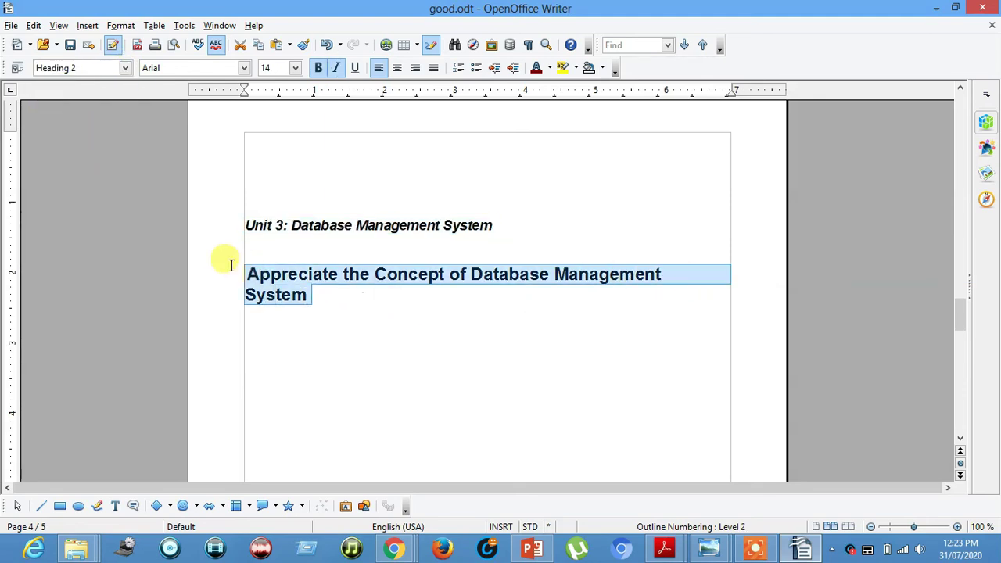
pyautogui.click(126, 68)
pyautogui.click(80, 142)
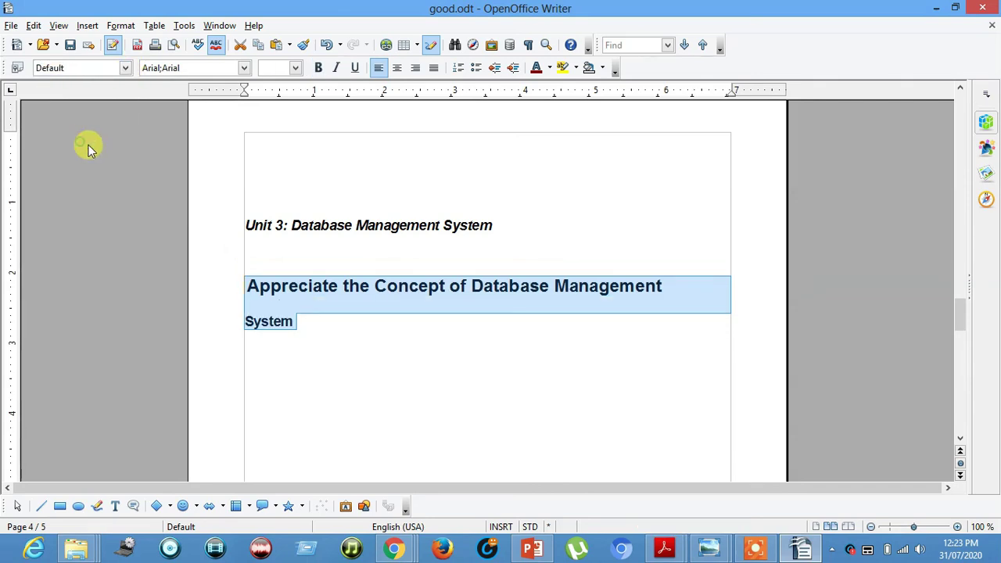
# - Apply the Heading 2 style to the line Unit 4: Web Applications and Security on page 5
pyautogui.scroll(-10, 386, 308)
pyautogui.scroll(-5, 406, 323)
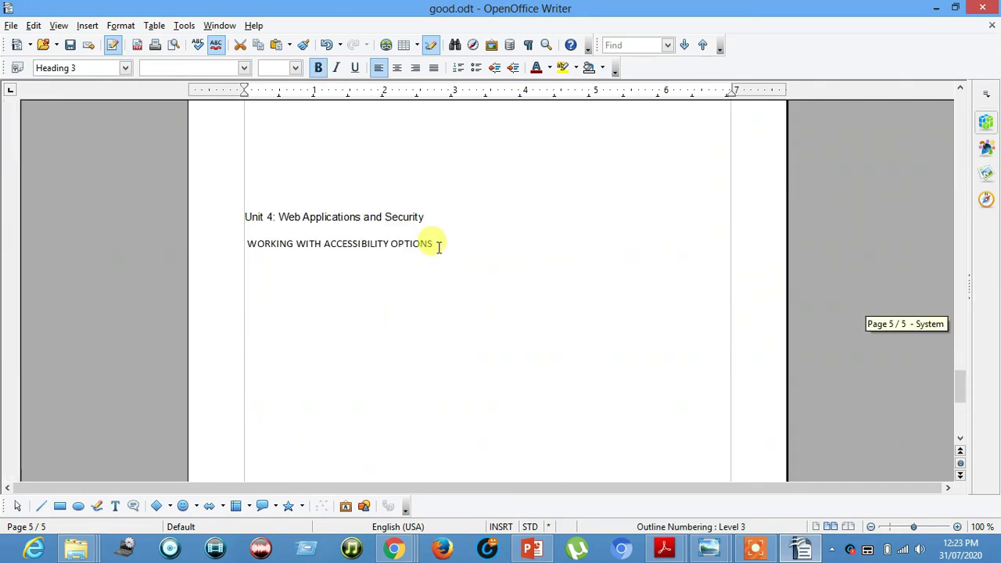
pyautogui.moveTo(425, 213); pyautogui.dragTo(198, 215)
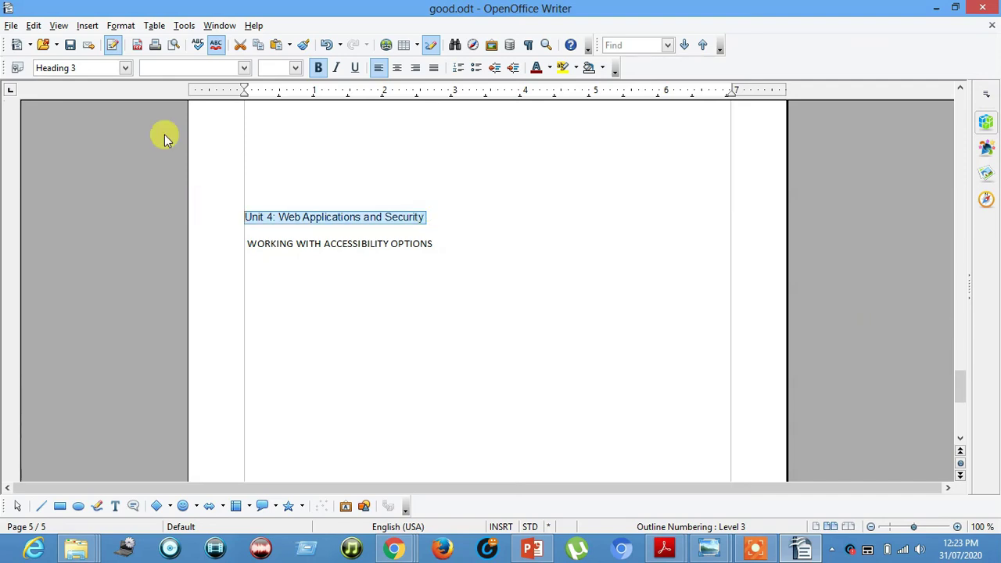
pyautogui.click(125, 68)
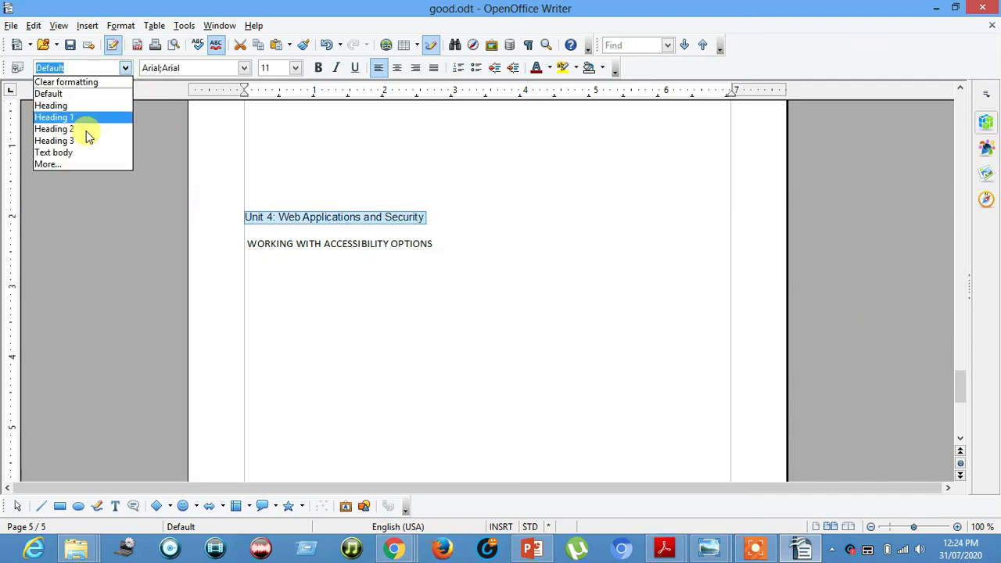
pyautogui.click(86, 129)
# - Apply the Heading 3 style to the line WORKING WITH ACCESSIBILITY OPTIONS under Unit 4
pyautogui.moveTo(456, 266); pyautogui.dragTo(212, 252)
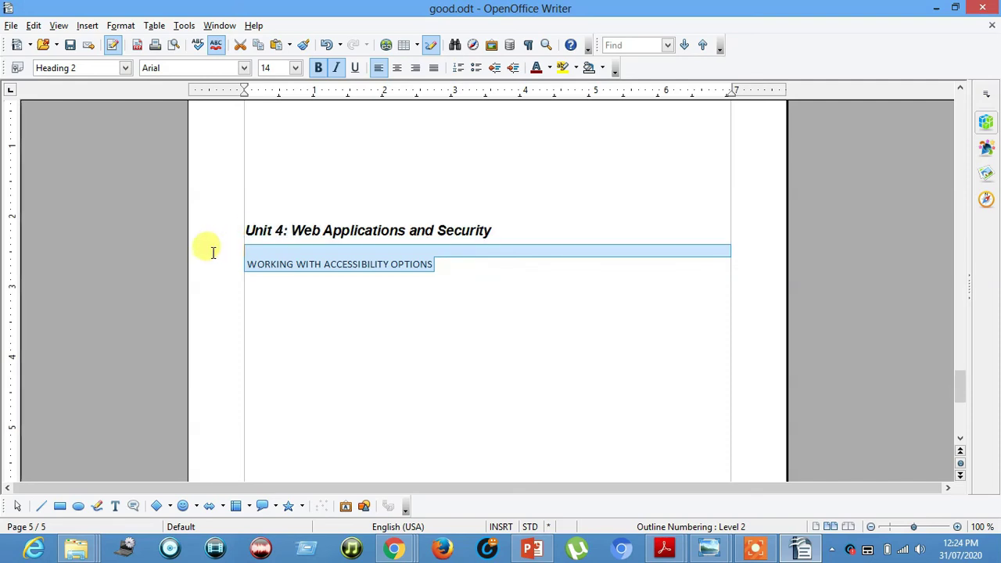
pyautogui.click(123, 69)
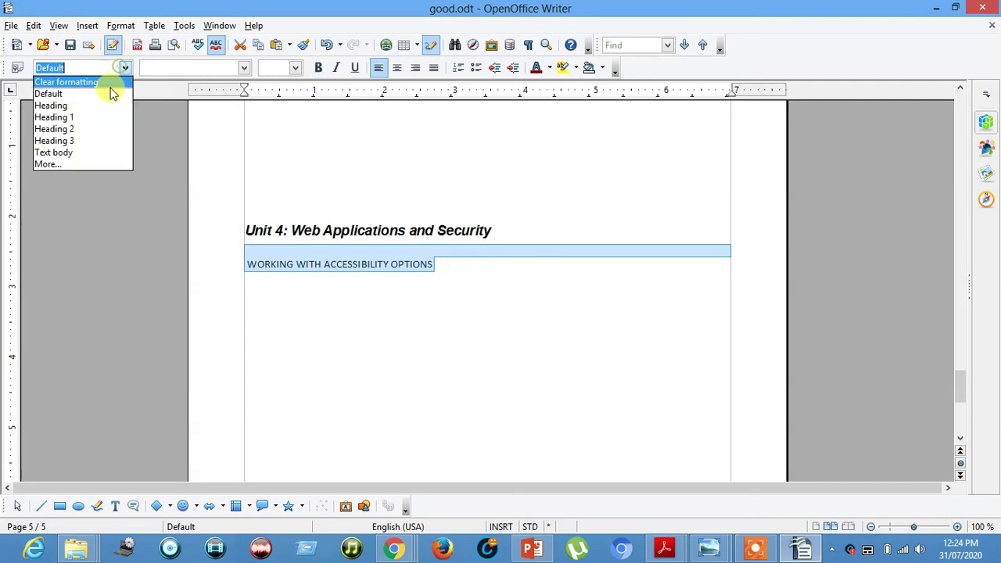
pyautogui.click(86, 139)
pyautogui.click(574, 298)
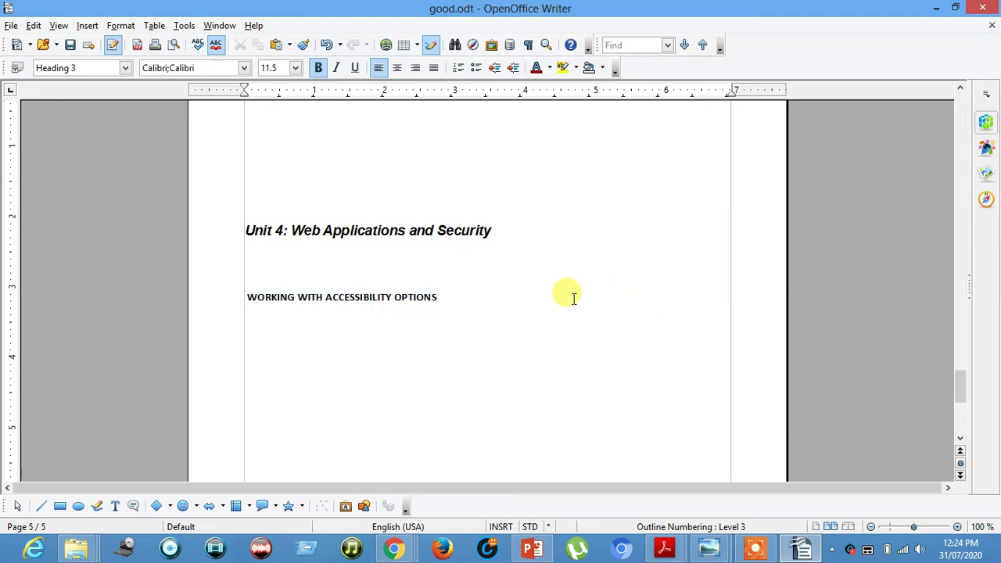
pyautogui.scroll(-6, 351, 280)
pyautogui.scroll(3, 391, 282)
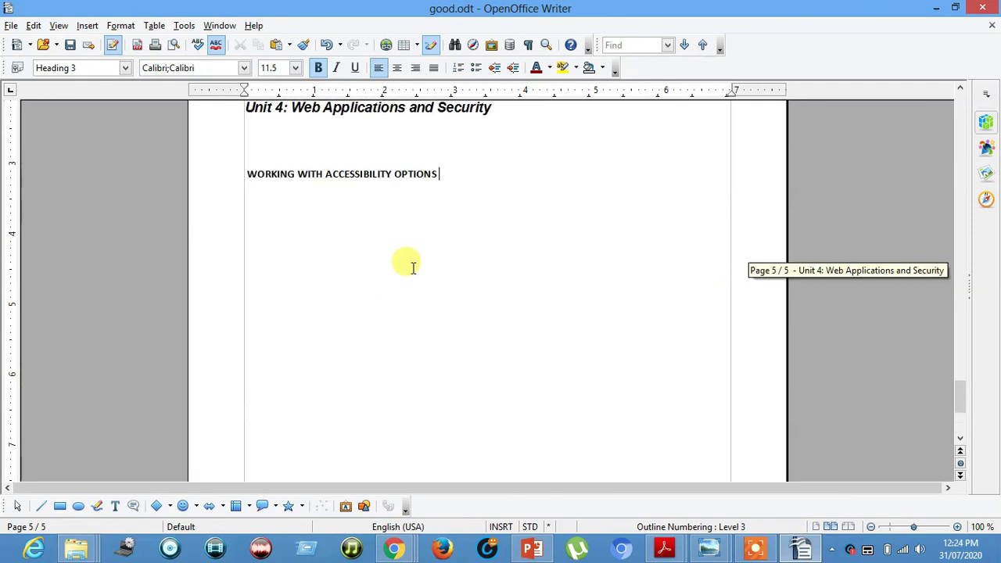
# - Insert an index of type Table of Contents for the entire document at the start of the blank first page
pyautogui.scroll(15, 413, 268)
pyautogui.scroll(15, 367, 137)
pyautogui.scroll(10, 375, 140)
pyautogui.click(274, 196)
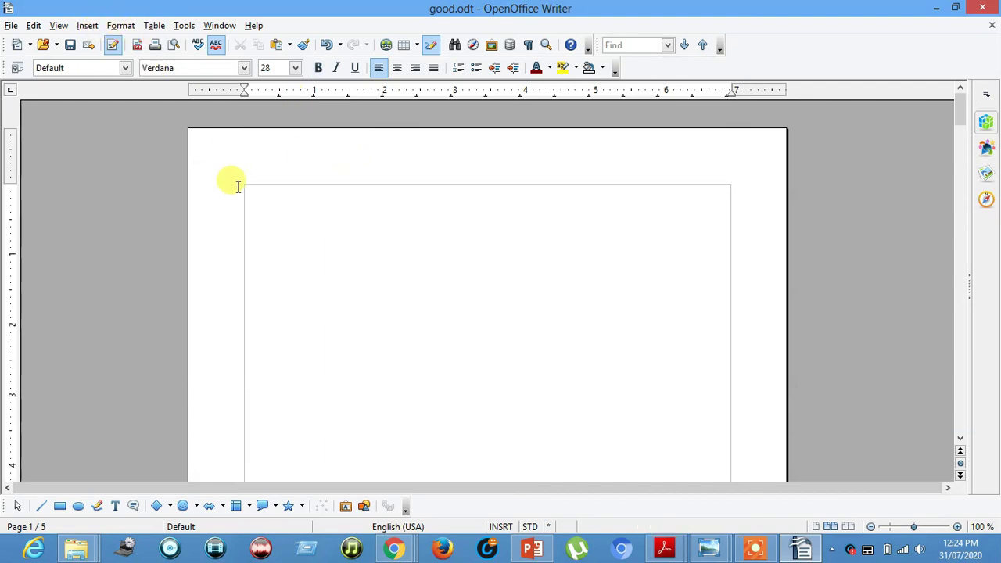
pyautogui.click(91, 26)
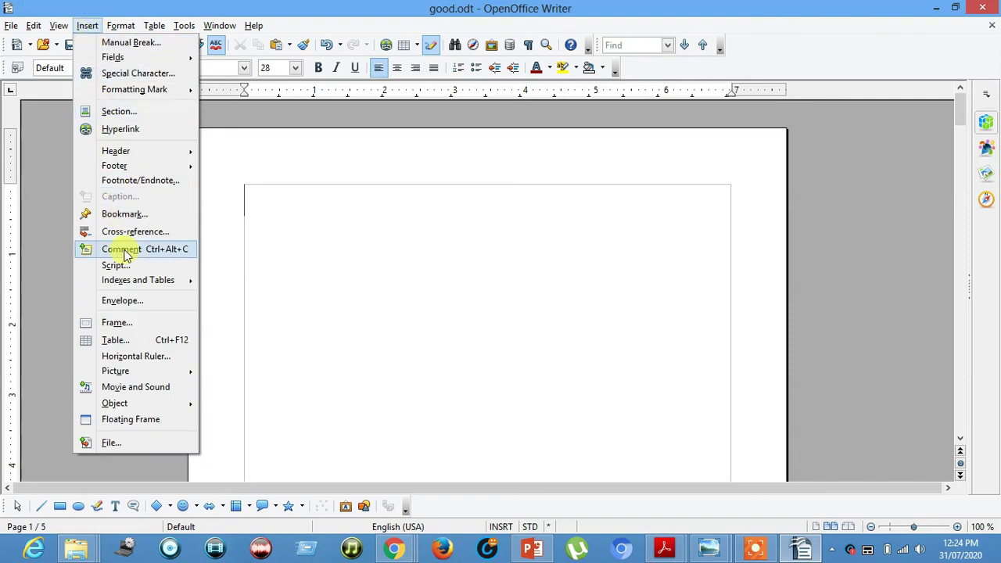
pyautogui.moveTo(148, 284)
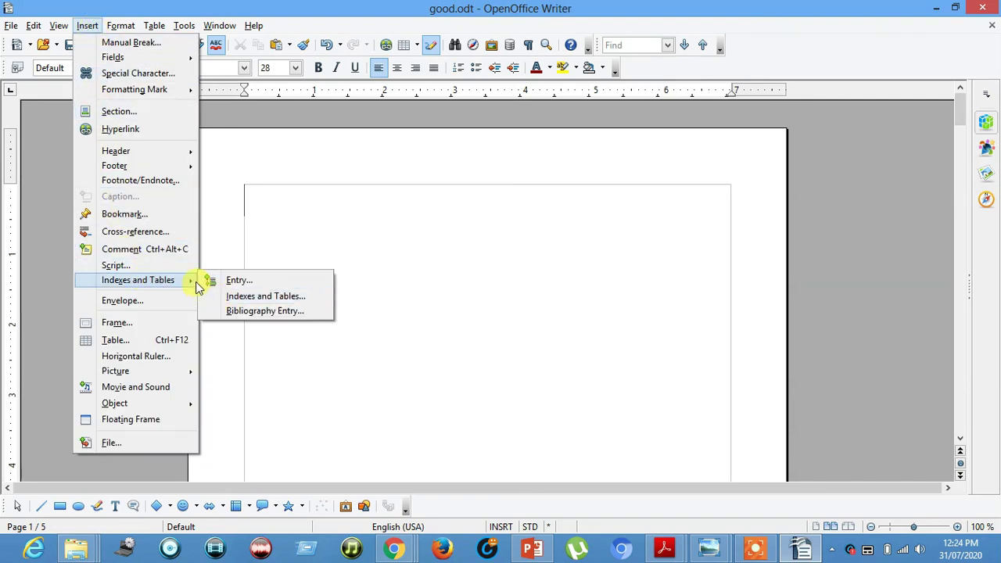
pyautogui.click(244, 297)
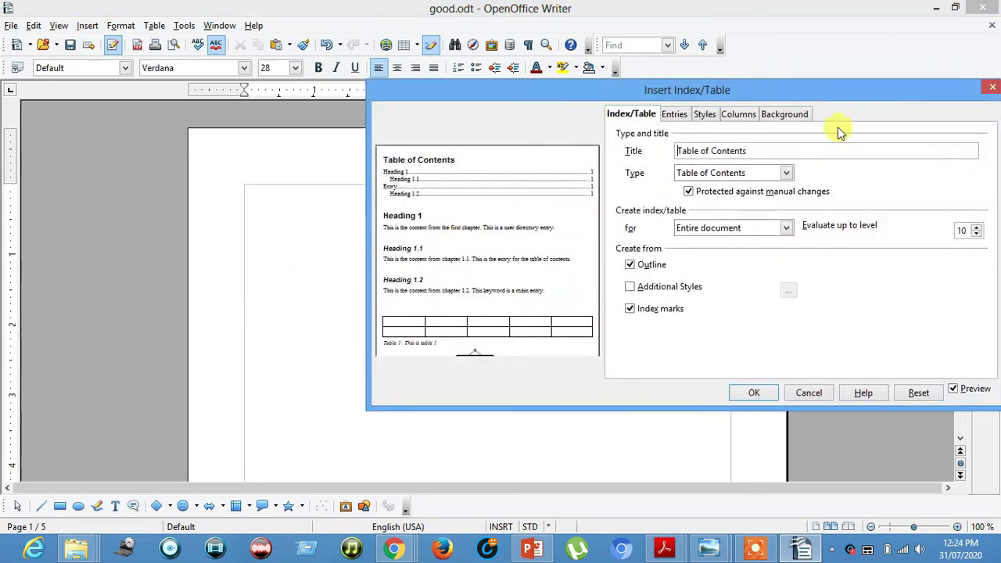
pyautogui.moveTo(748, 90); pyautogui.dragTo(546, 47)
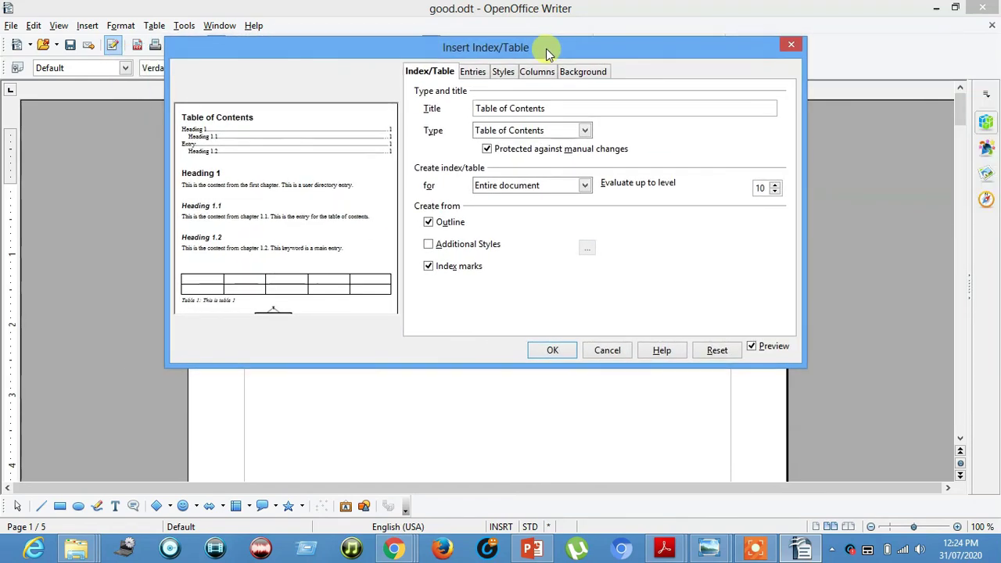
pyautogui.click(548, 134)
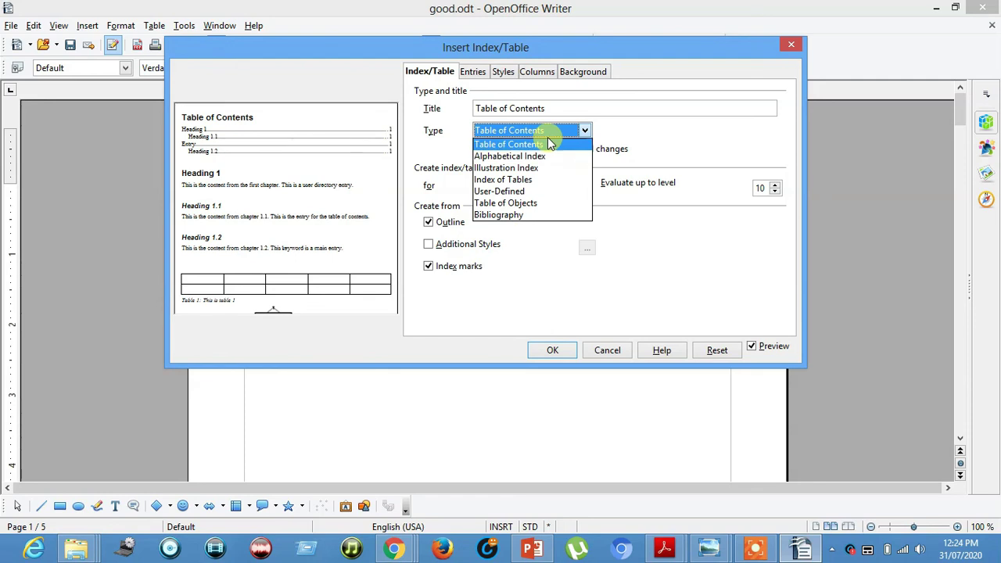
pyautogui.click(550, 133)
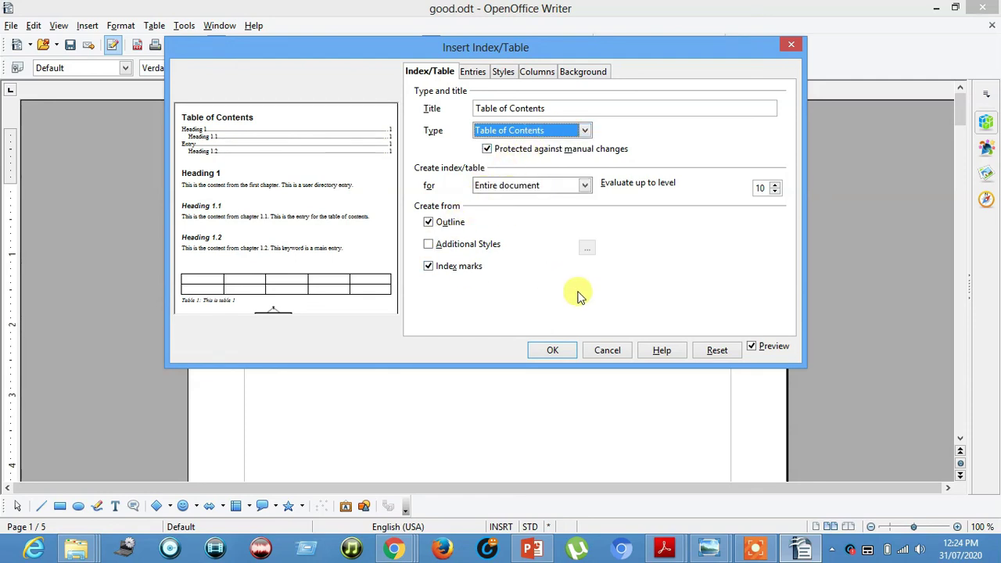
pyautogui.click(552, 352)
pyautogui.click(439, 200)
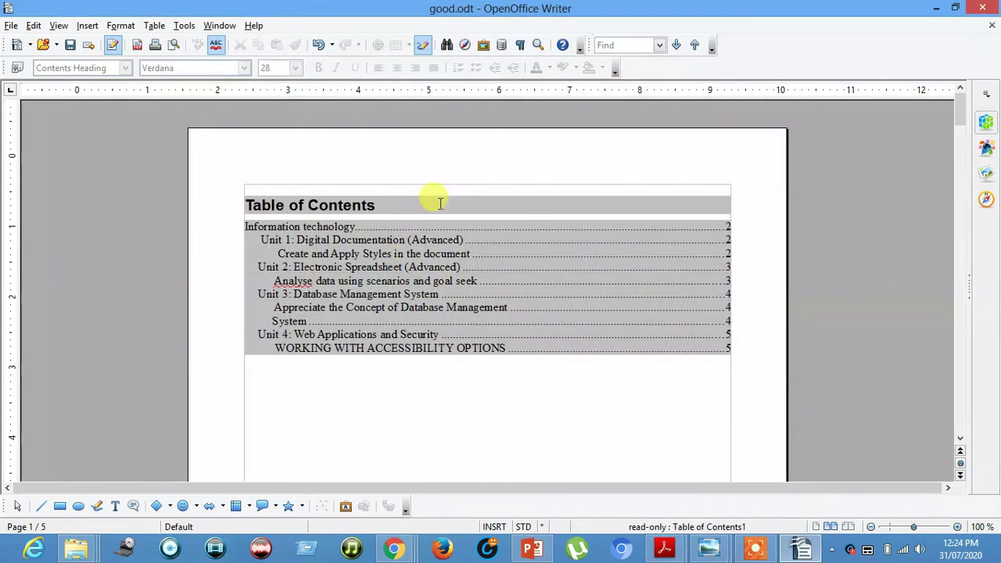
# - Edit the inserted table of contents on page 1 and set its background color to White
pyautogui.click(285, 225)
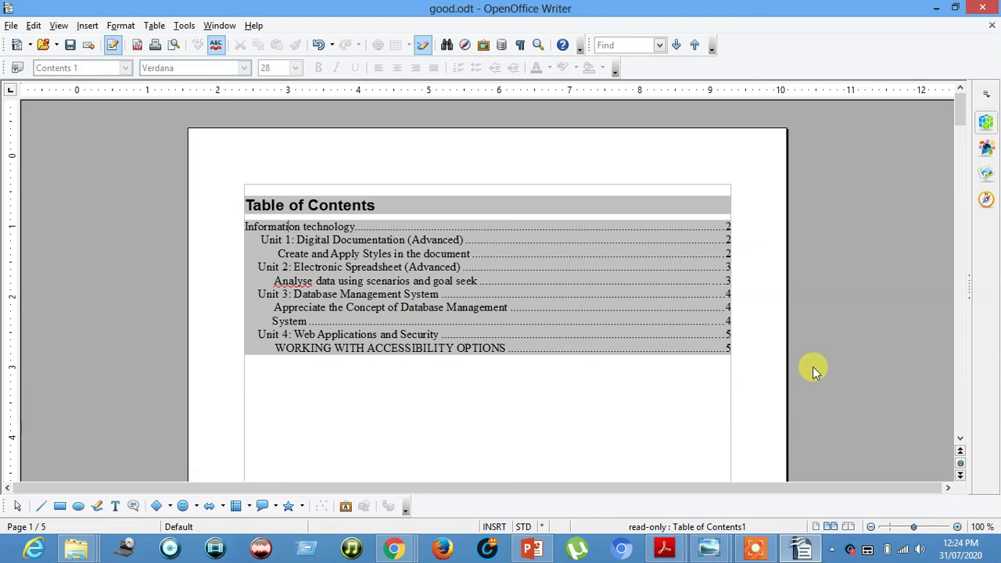
pyautogui.moveTo(734, 378); pyautogui.dragTo(226, 193)
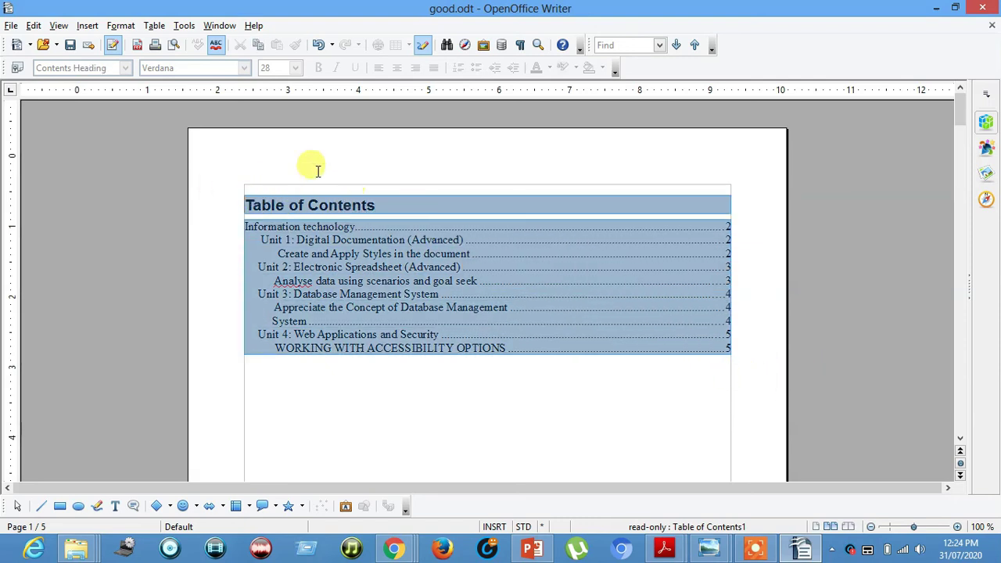
pyautogui.rightClick(459, 267)
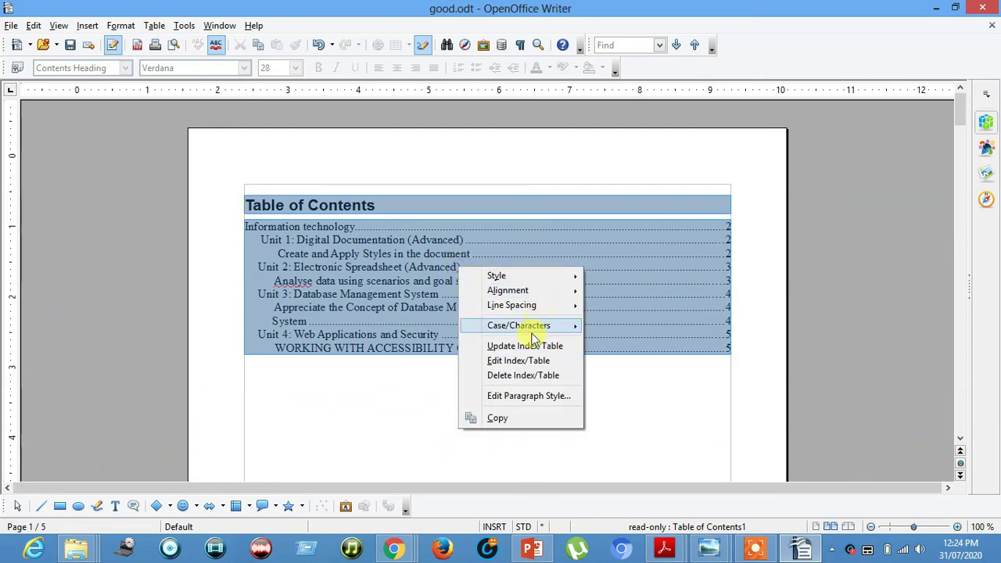
pyautogui.click(544, 360)
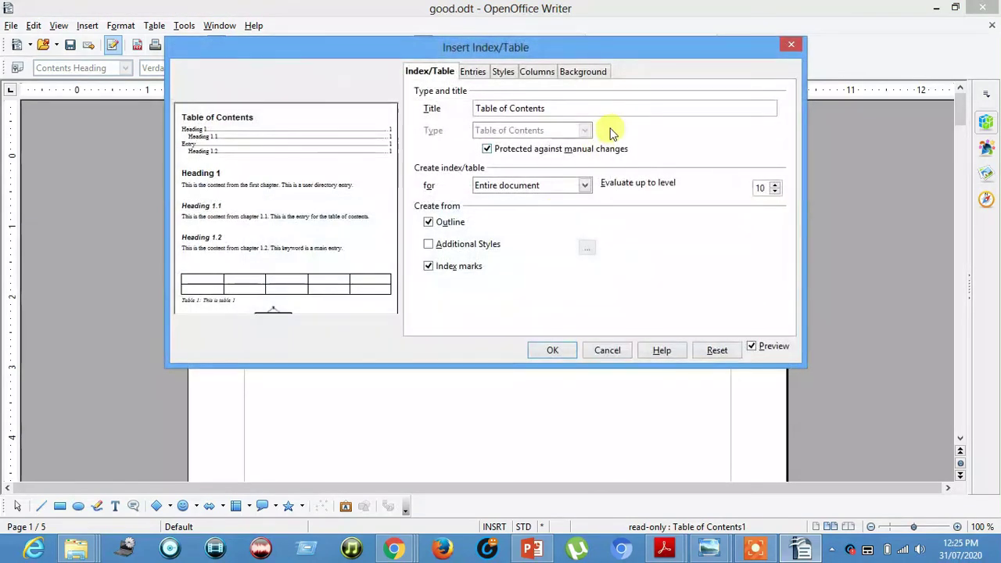
pyautogui.click(600, 70)
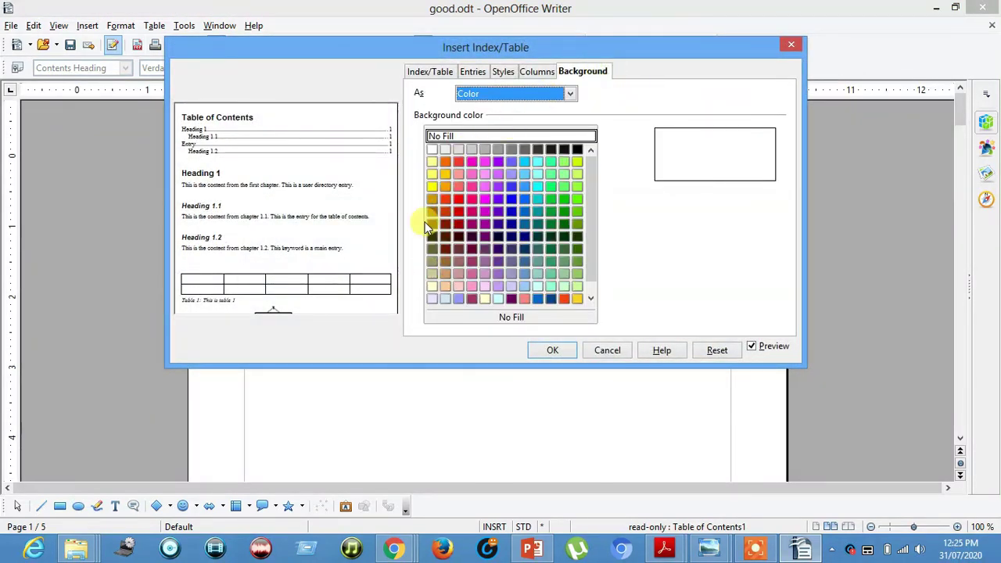
pyautogui.click(432, 150)
pyautogui.click(563, 350)
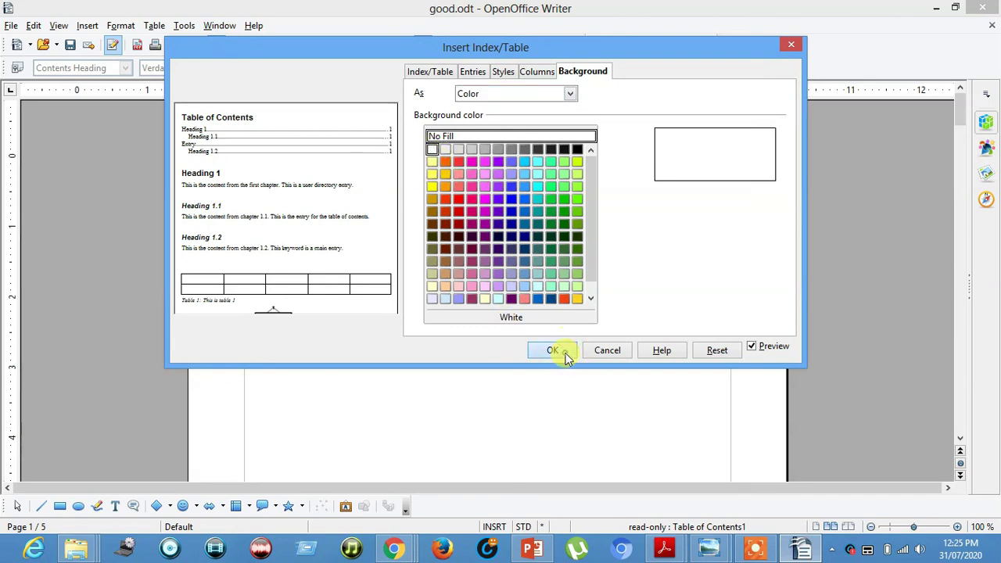
pyautogui.click(485, 374)
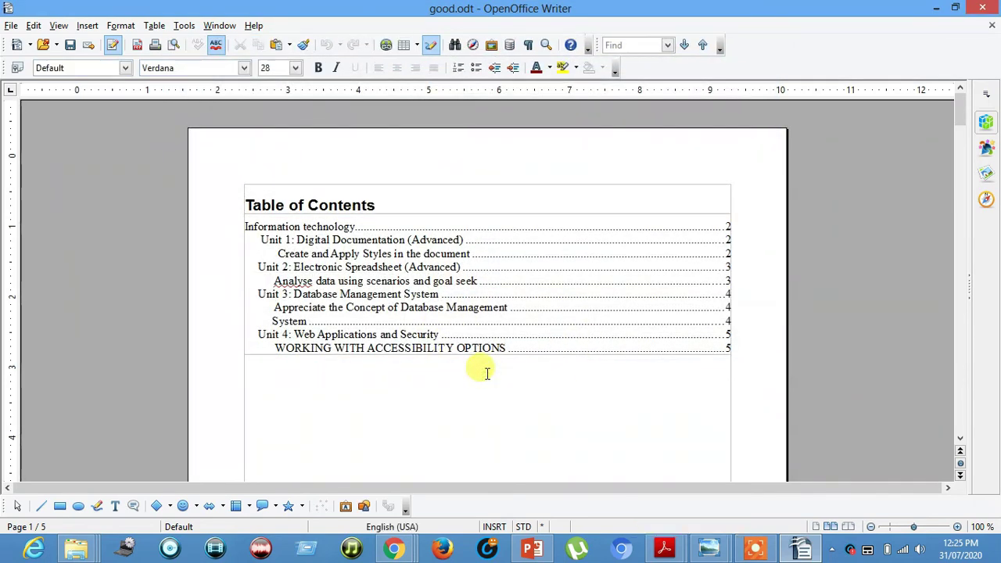